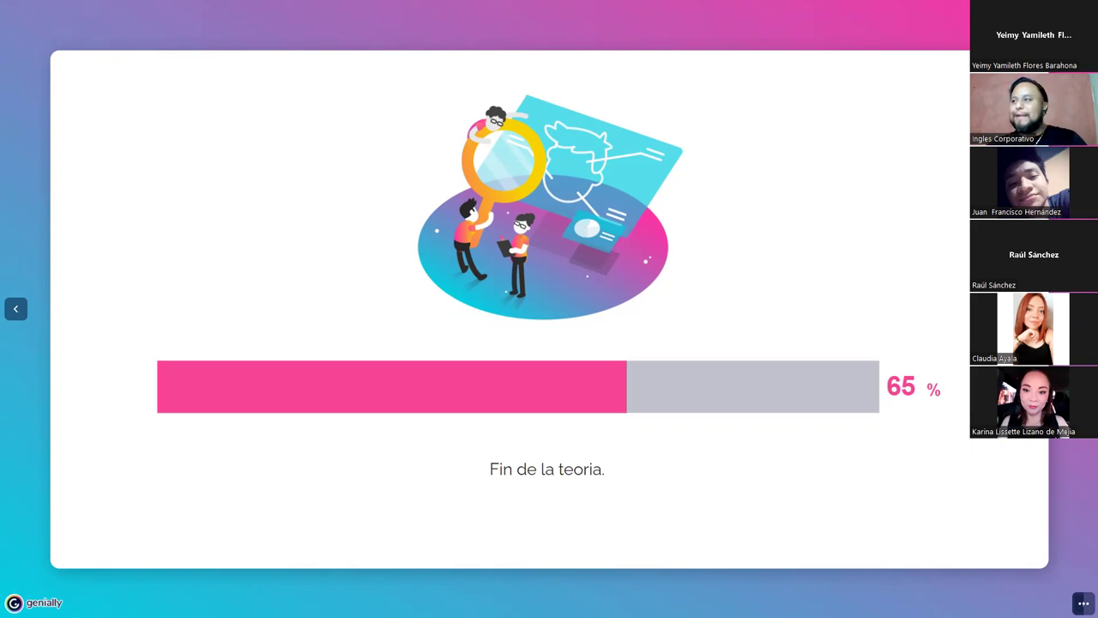
# - Advance the presentation to the exercise slide, and switch to Excel to enlarge the PROMEDIO DE NOTAS TRIMESTRALES table to 235%
pyautogui.press('Right')
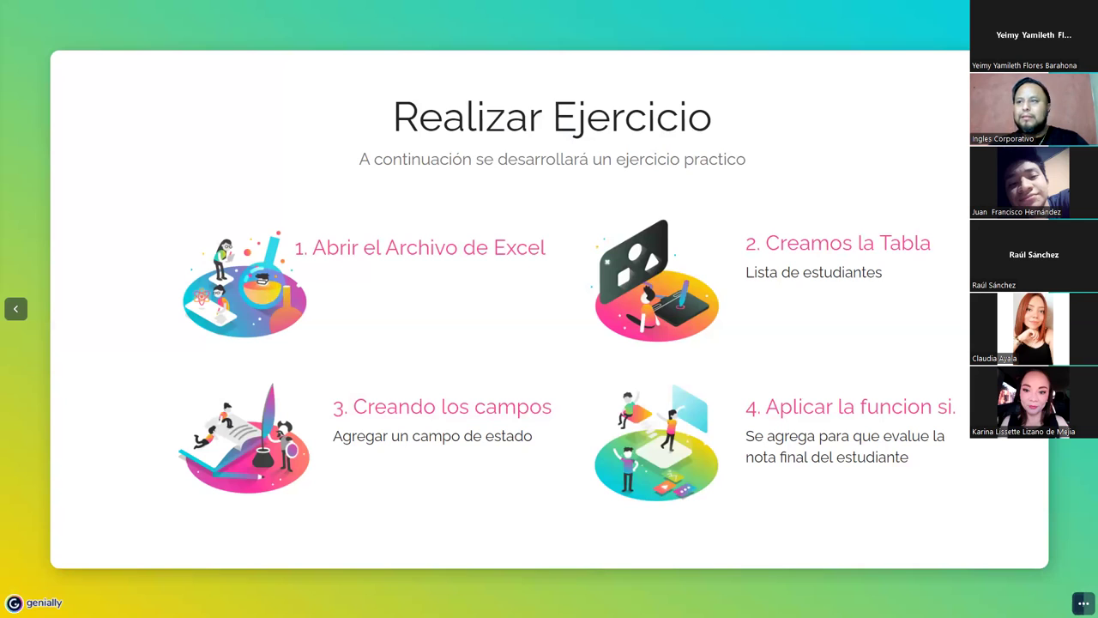
pyautogui.hotkey('alt', 'Tab')
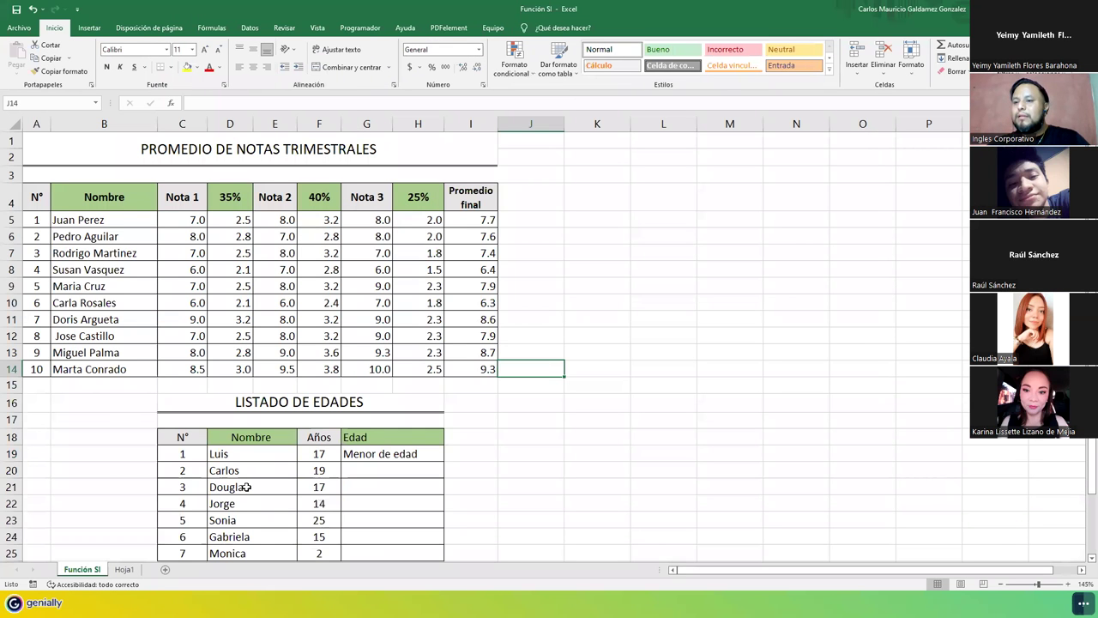
pyautogui.scroll(3, 264, 476)
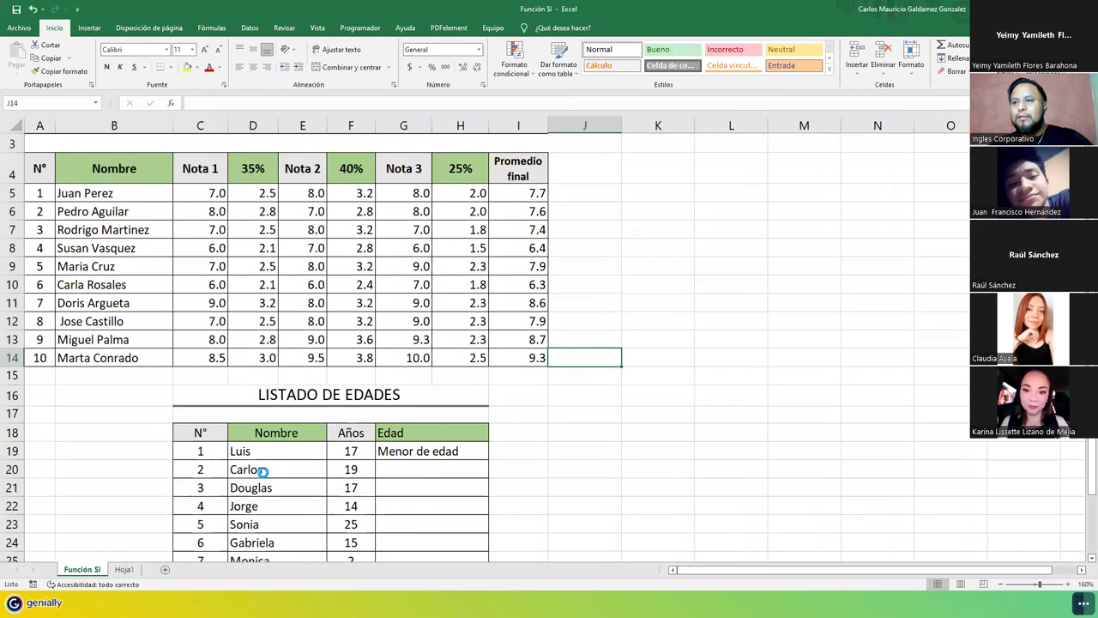
pyautogui.scroll(2, 276, 465)
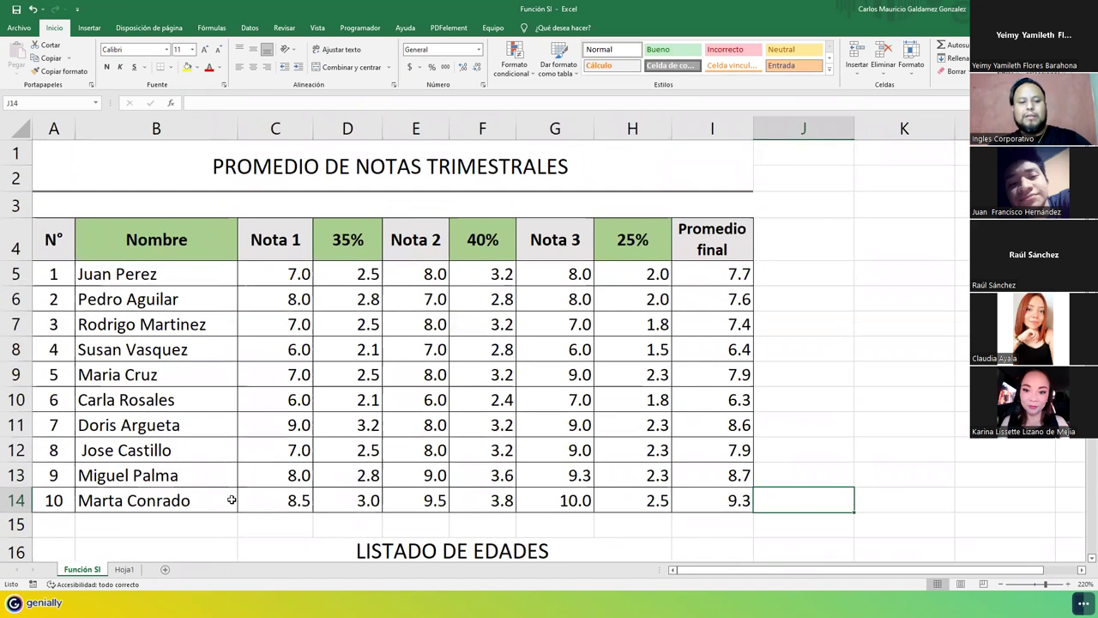
pyautogui.scroll(1, 236, 495)
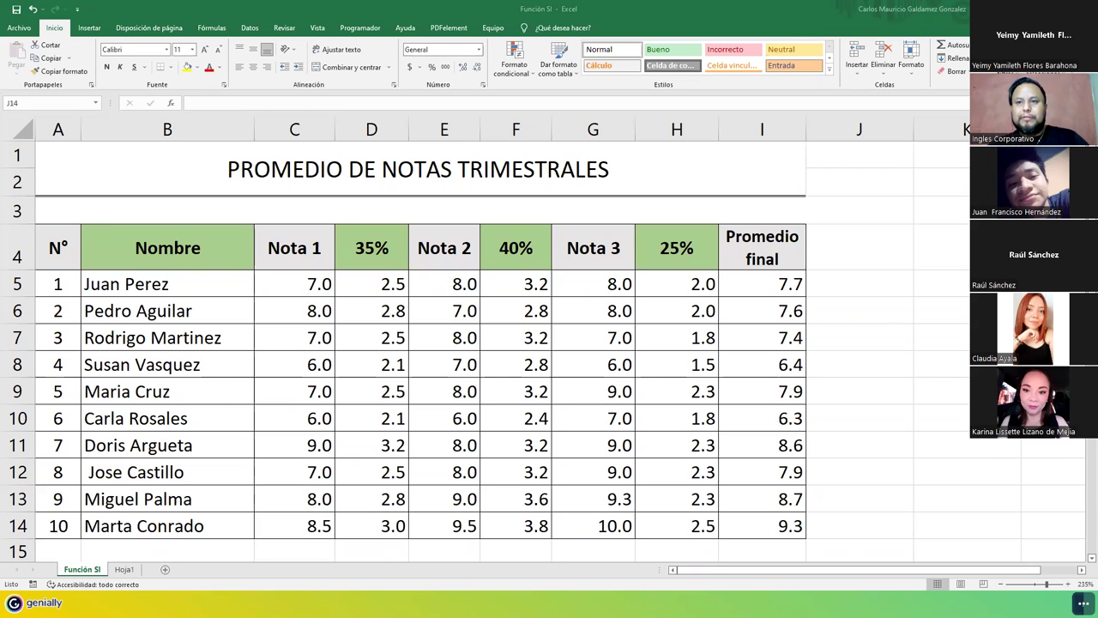
# - Switch to the browser, open the SECCIÓN 1 lesson Funciones Lógicas y Condicionales, Referencias en Excel, and review unit 1.0 Objetivo de la lección
pyautogui.hotkey('alt', 'Tab')
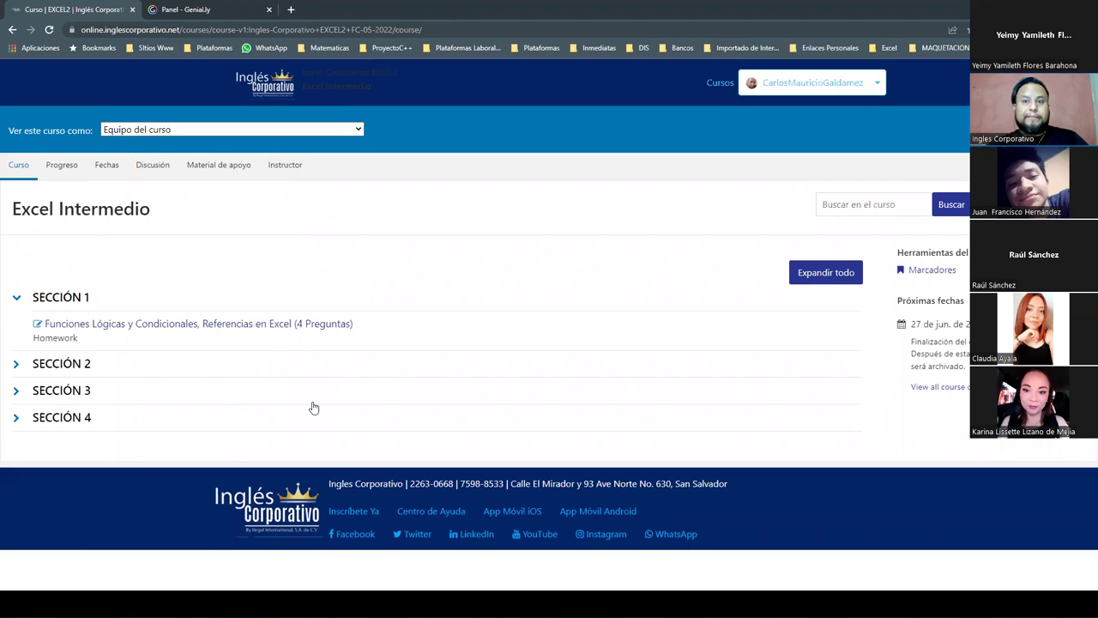
pyautogui.click(14, 171)
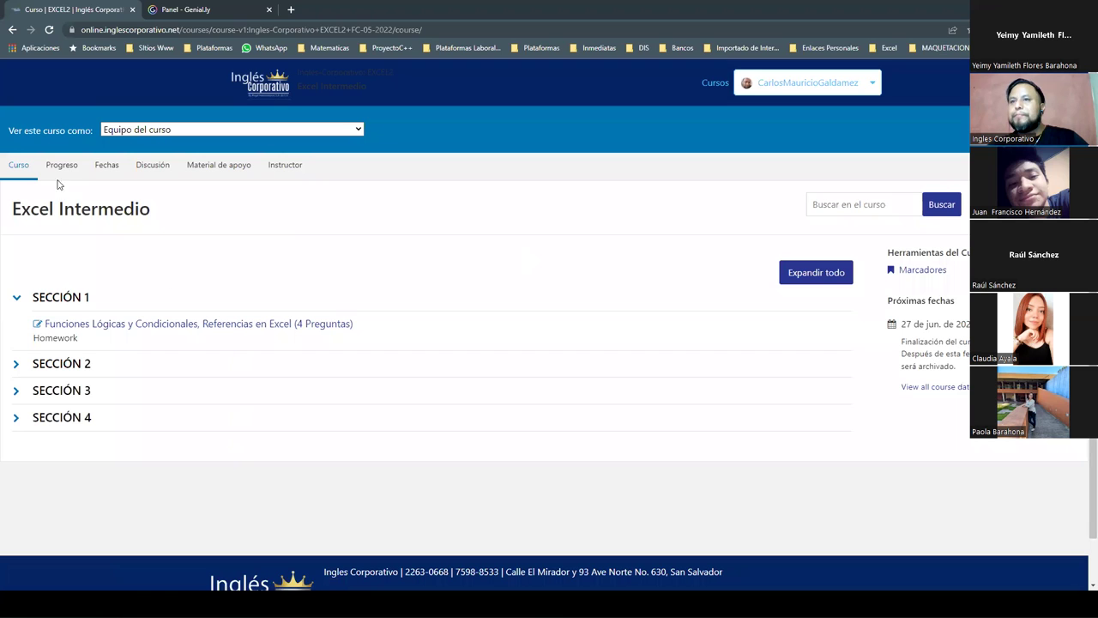
pyautogui.click(16, 163)
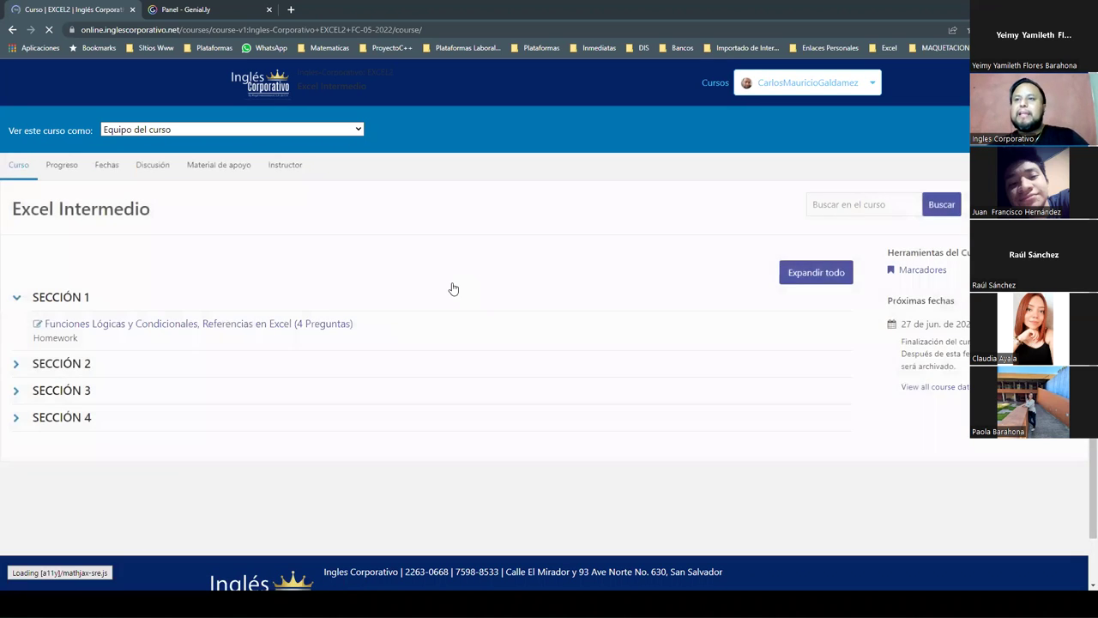
pyautogui.click(159, 326)
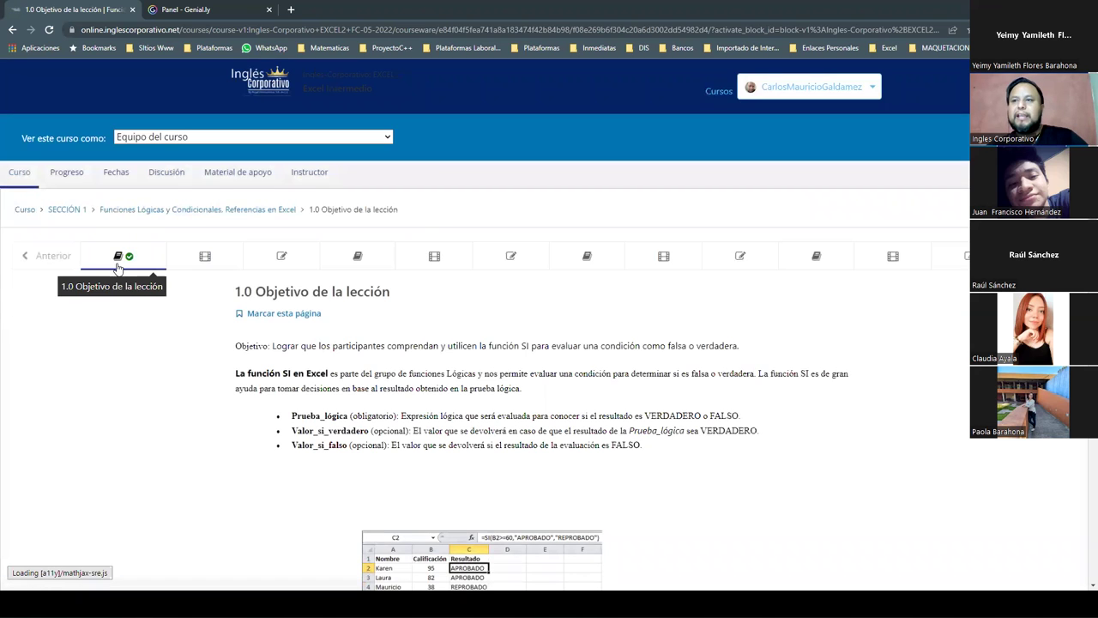
pyautogui.click(118, 262)
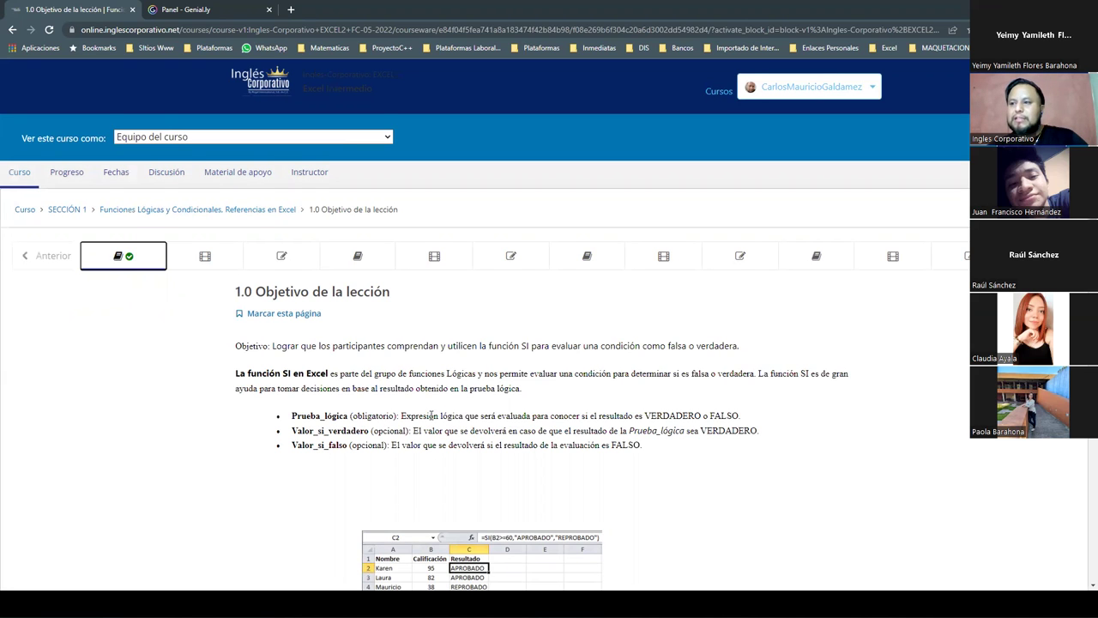
pyautogui.scroll(-3, 492, 425)
pyautogui.scroll(-4, 506, 423)
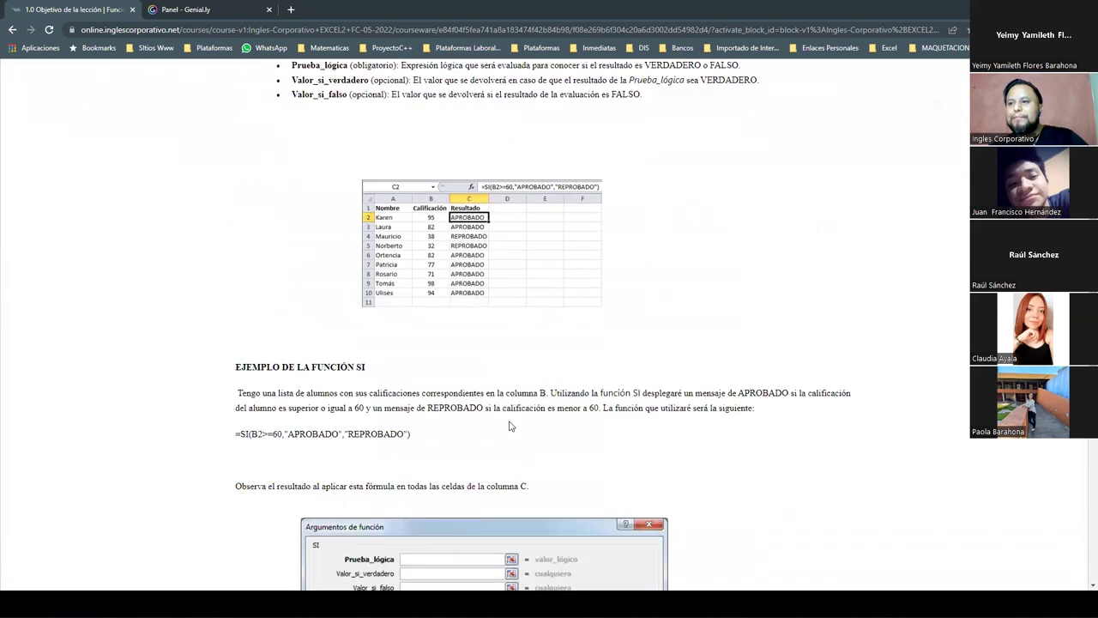
pyautogui.scroll(6, 509, 425)
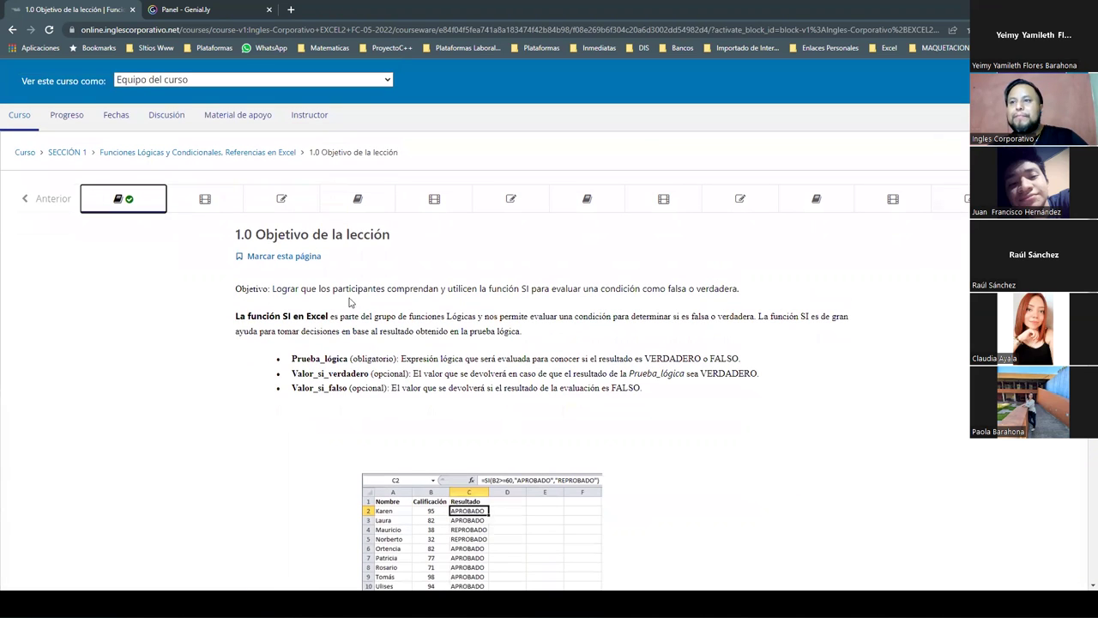
# - Open unit 1.1 Función SI and review its video and practice file section
pyautogui.click(204, 200)
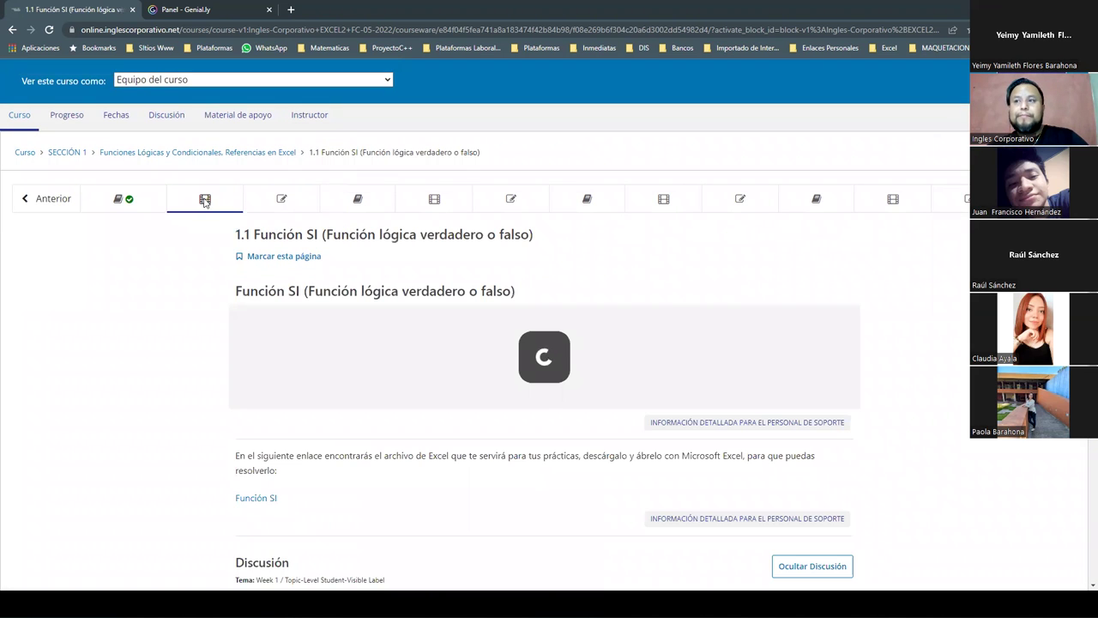
pyautogui.scroll(-1, 518, 337)
pyautogui.scroll(-4, 518, 337)
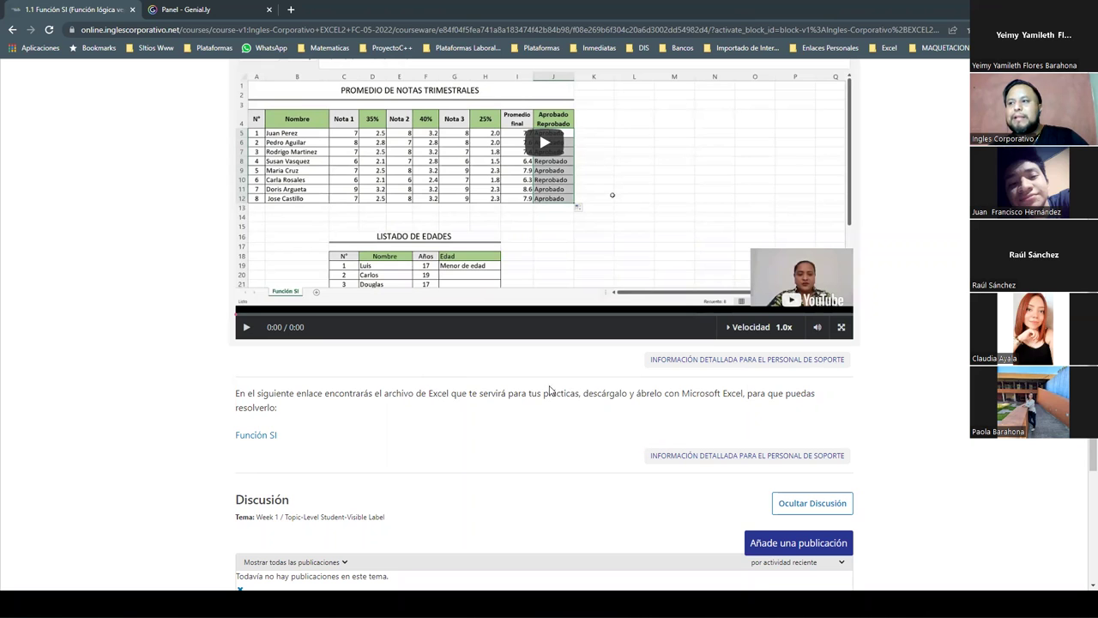
pyautogui.scroll(3, 549, 442)
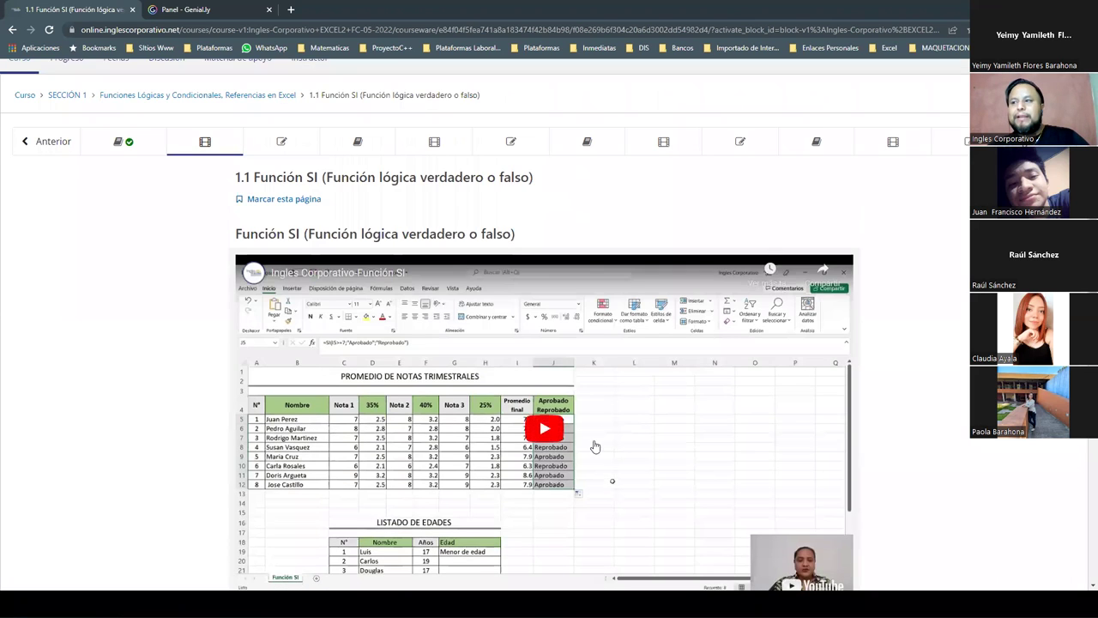
pyautogui.scroll(-3, 592, 442)
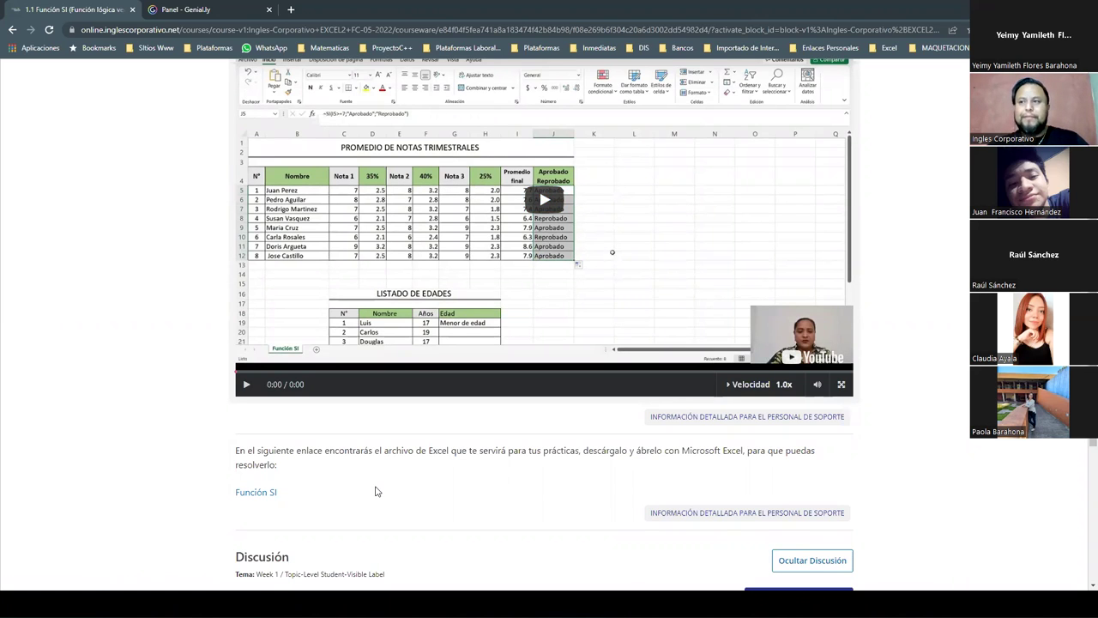
pyautogui.scroll(5, 375, 491)
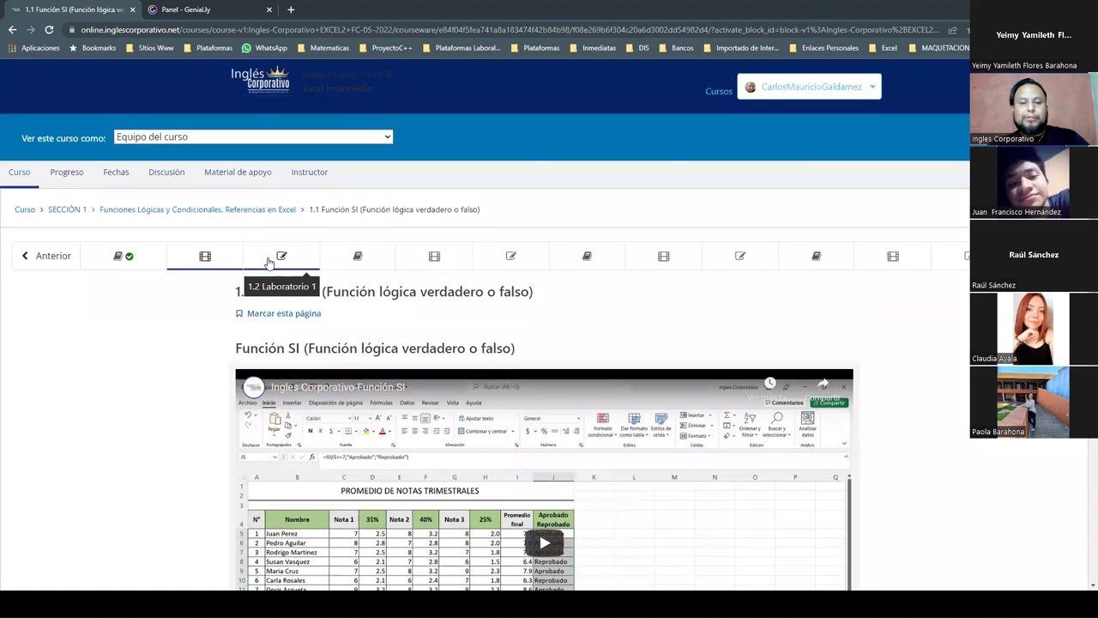
# - View the 1.2 Laboratorio 1 quiz and return to unit 1.1 Función SI
pyautogui.click(269, 260)
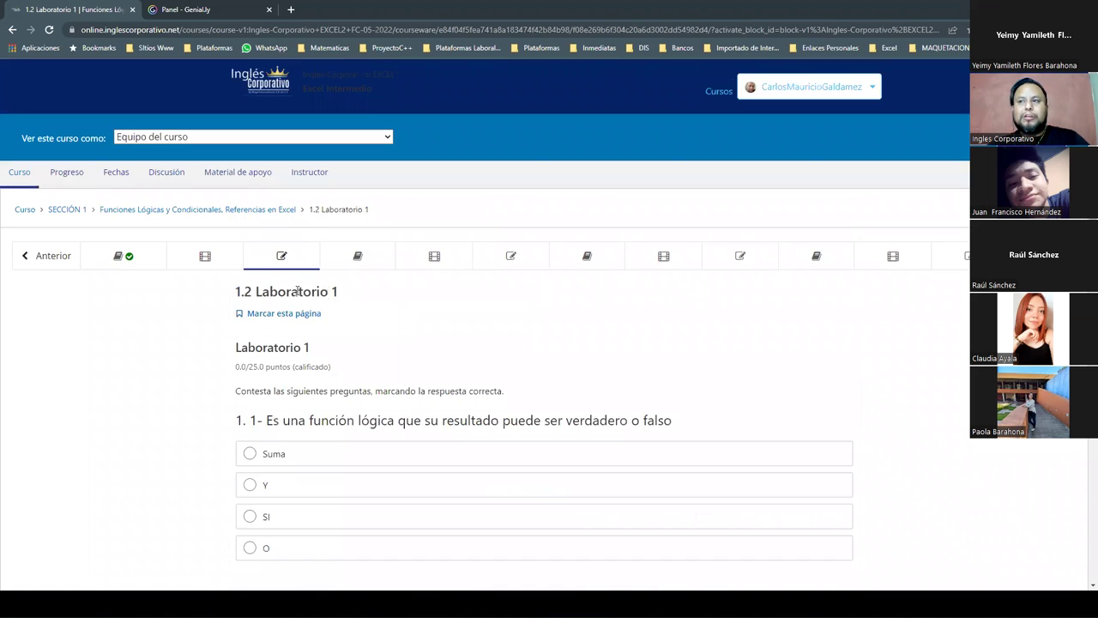
pyautogui.click(210, 257)
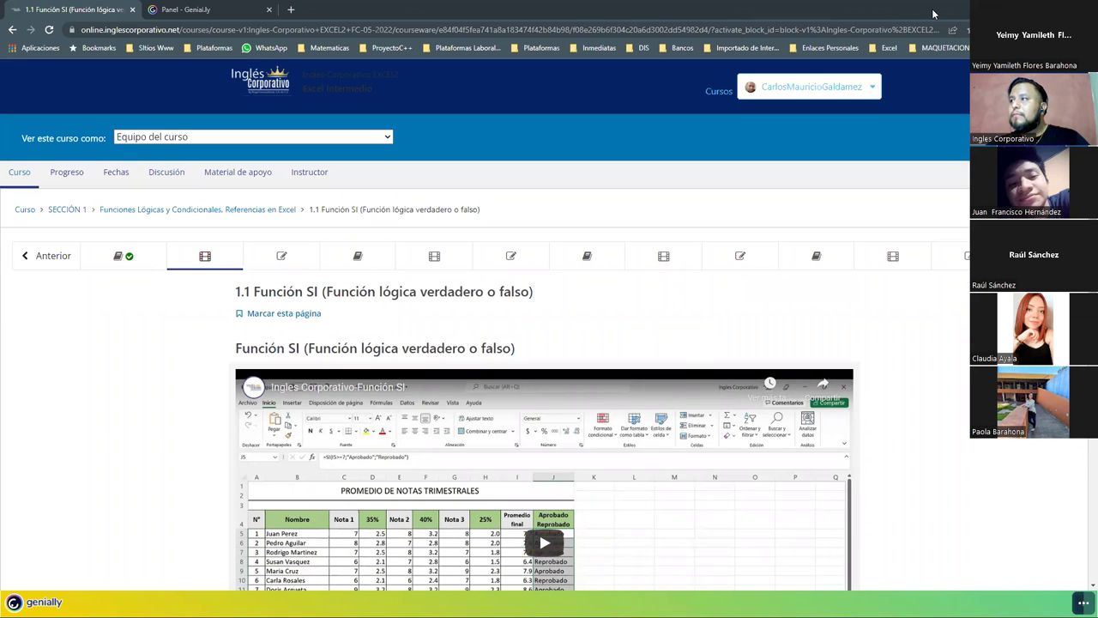
pyautogui.hotkey('alt', 'Tab')
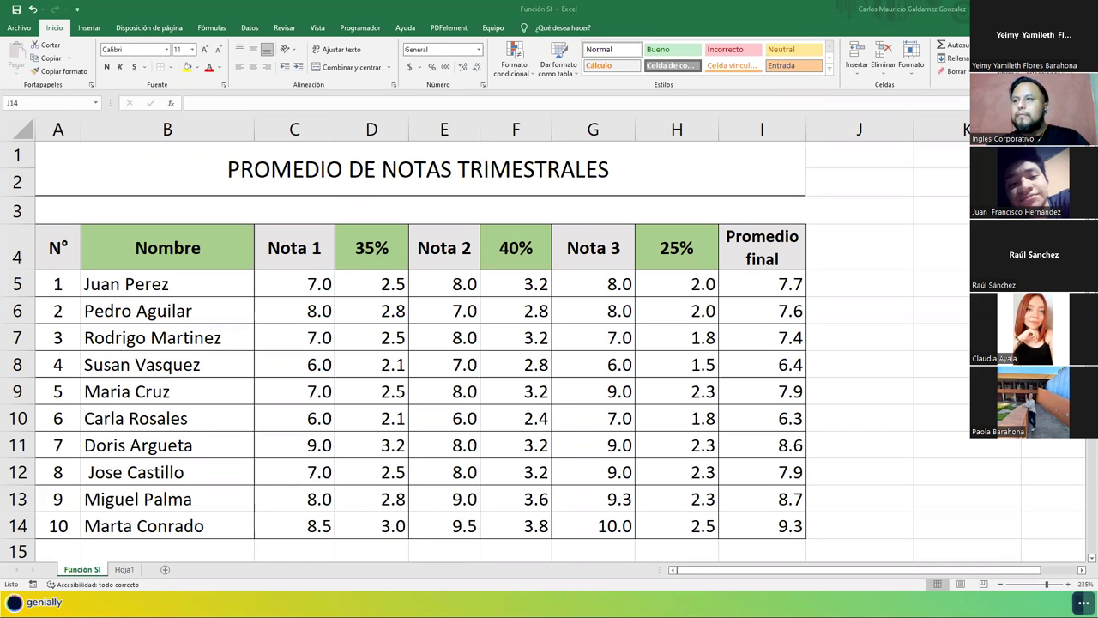
pyautogui.hotkey('alt', 'Tab')
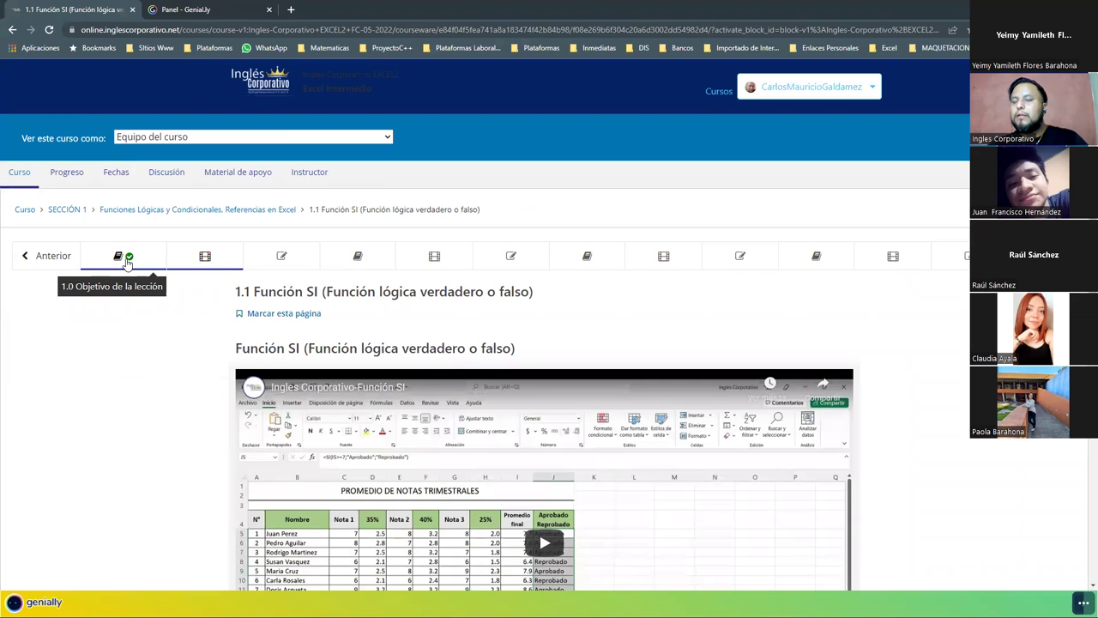
pyautogui.scroll(-8, 608, 363)
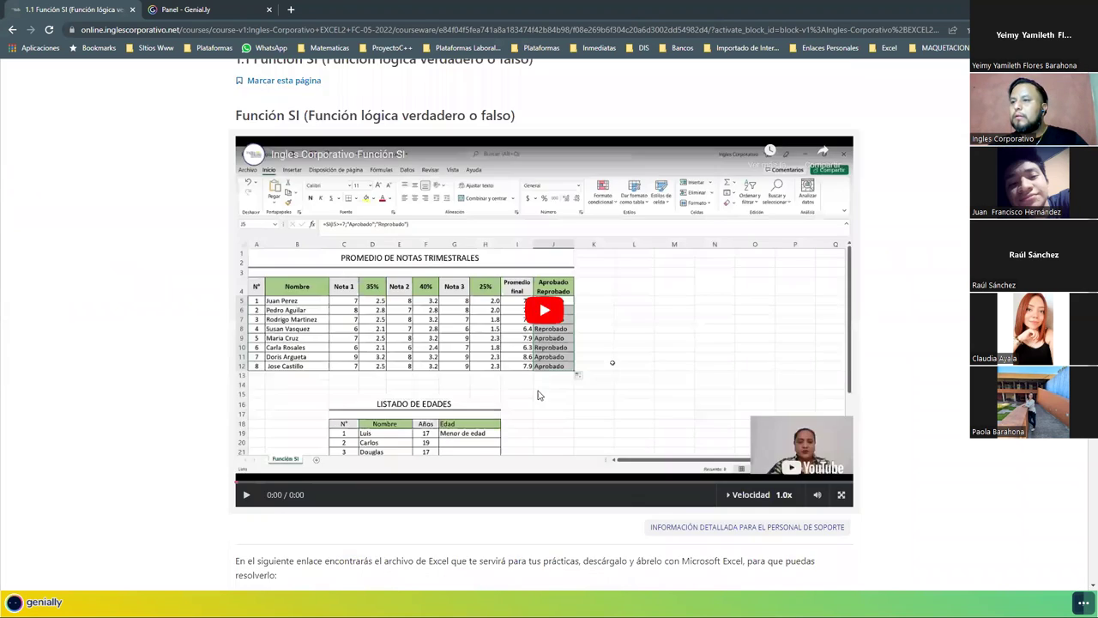
pyautogui.scroll(10, 652, 422)
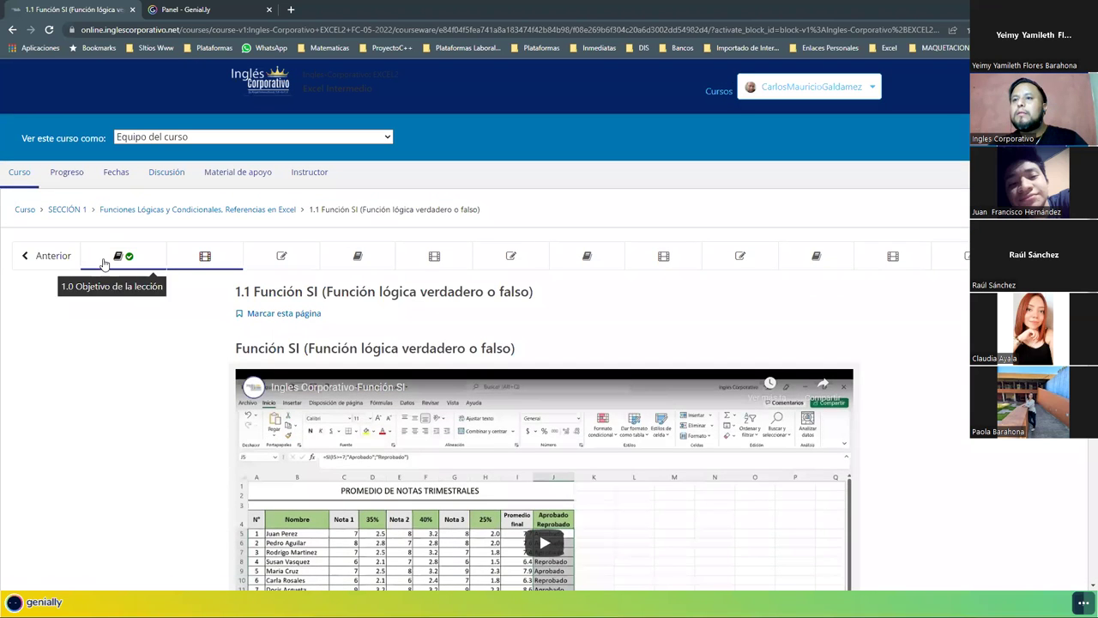
# - Reopen unit 1.0 Objetivo de la lección and review the SI function example and its arguments dialog
pyautogui.click(103, 262)
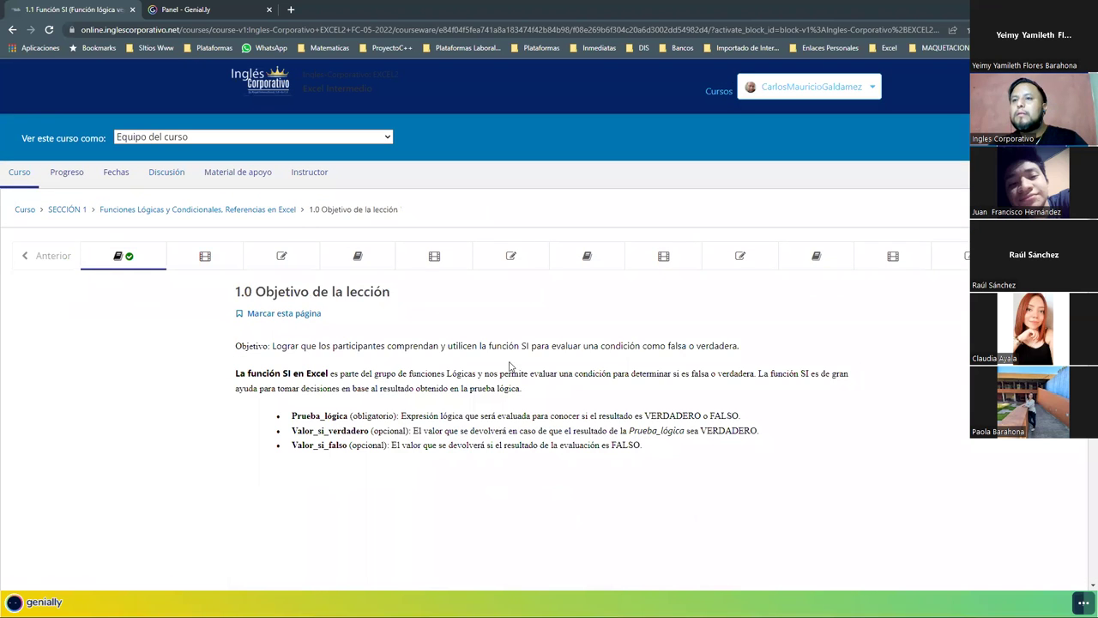
pyautogui.scroll(-5, 662, 380)
pyautogui.scroll(-4, 675, 403)
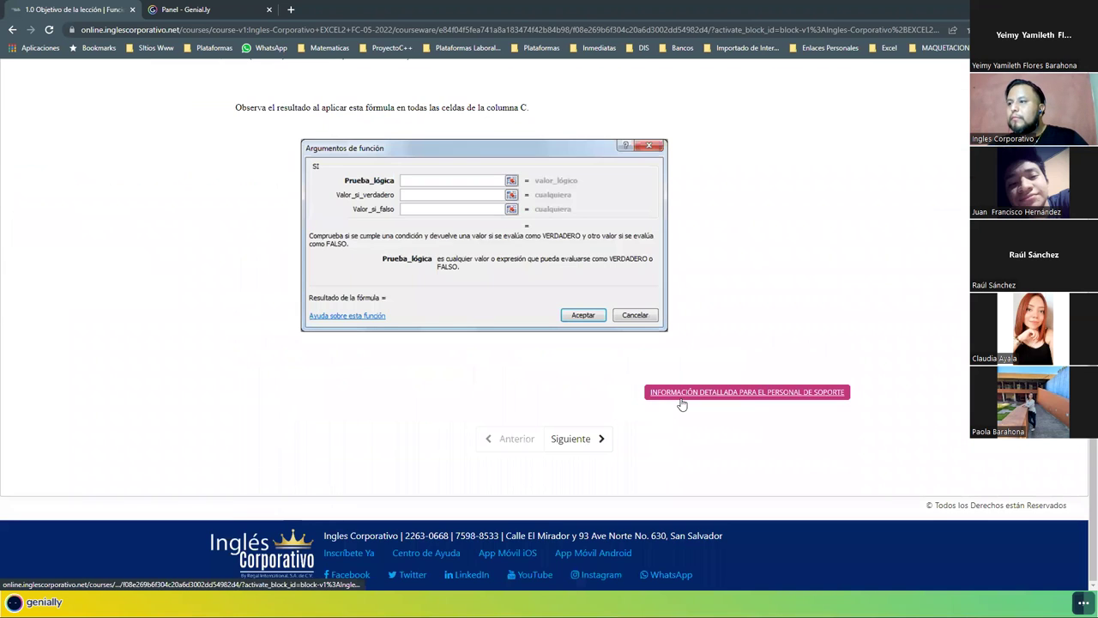
pyautogui.scroll(2, 569, 338)
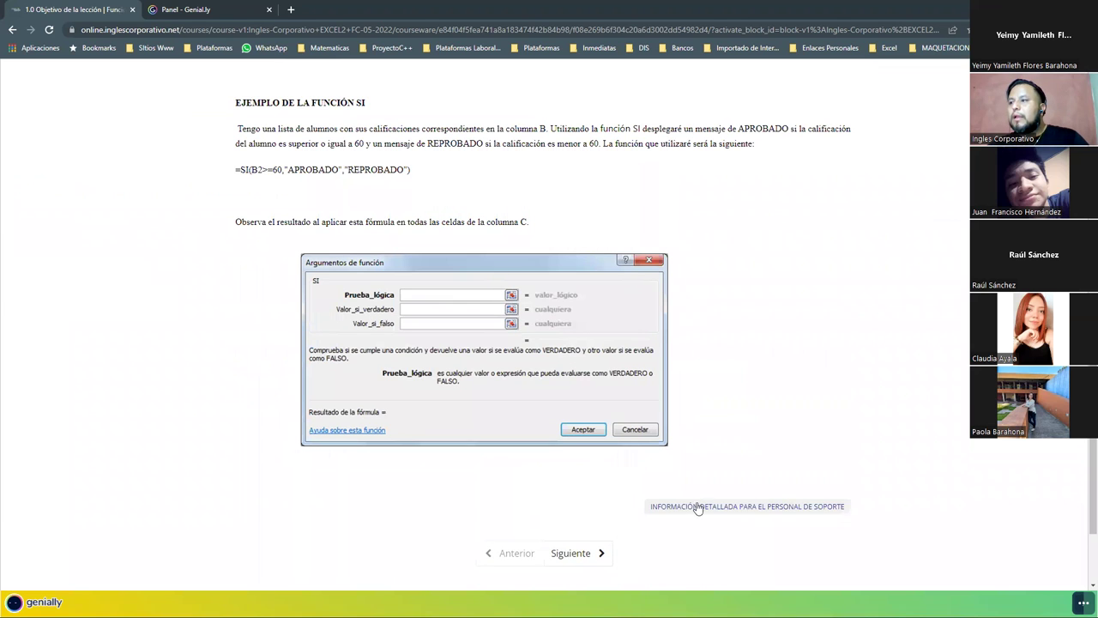
# - Go on to unit 1.1 Función SI and highlight its headings above the lesson video
pyautogui.click(584, 558)
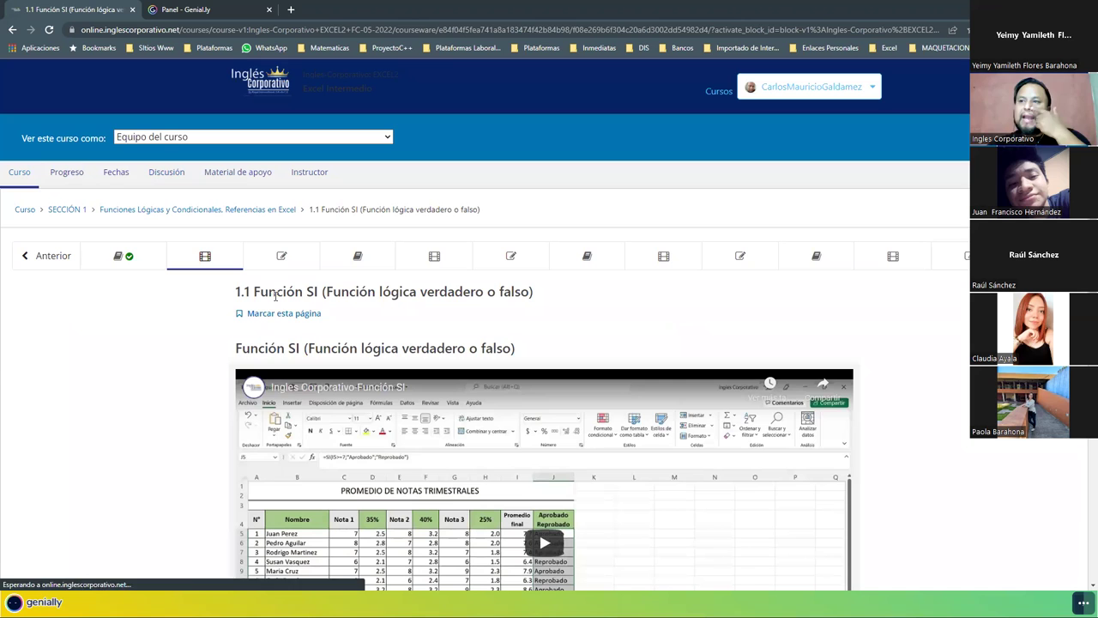
pyautogui.moveTo(233, 301); pyautogui.dragTo(260, 292)
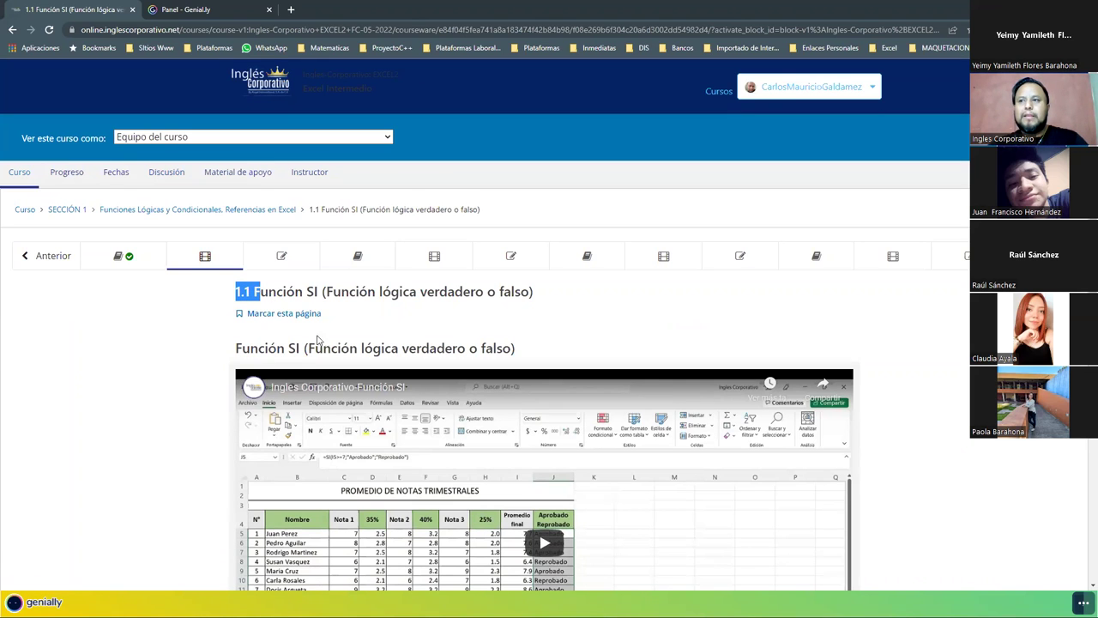
pyautogui.scroll(-2, 549, 344)
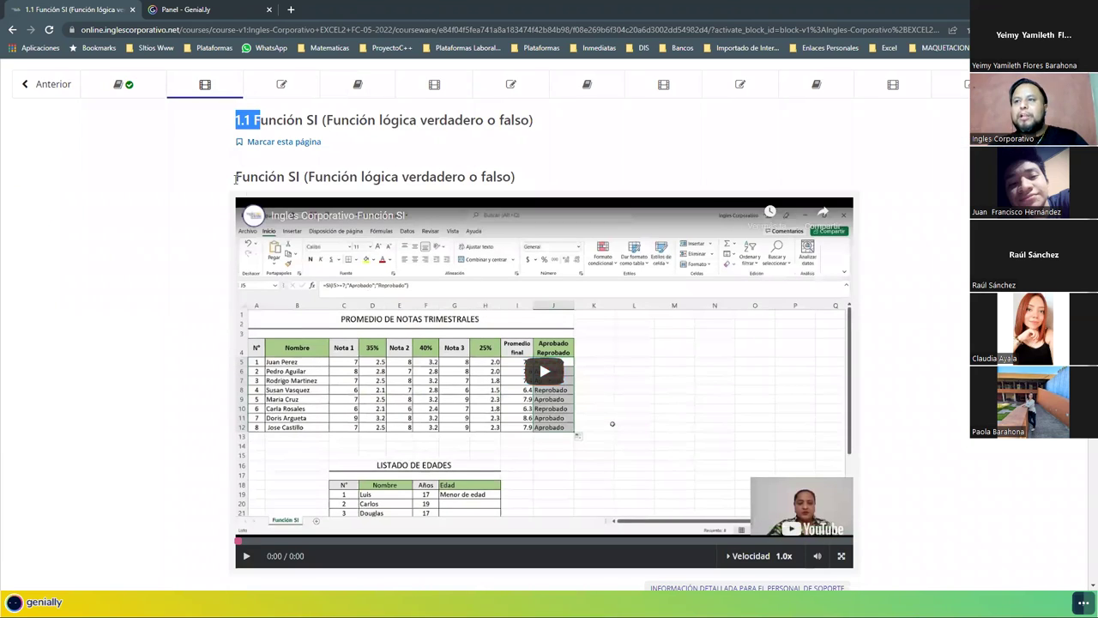
pyautogui.moveTo(230, 177); pyautogui.dragTo(533, 184)
pyautogui.click(532, 185)
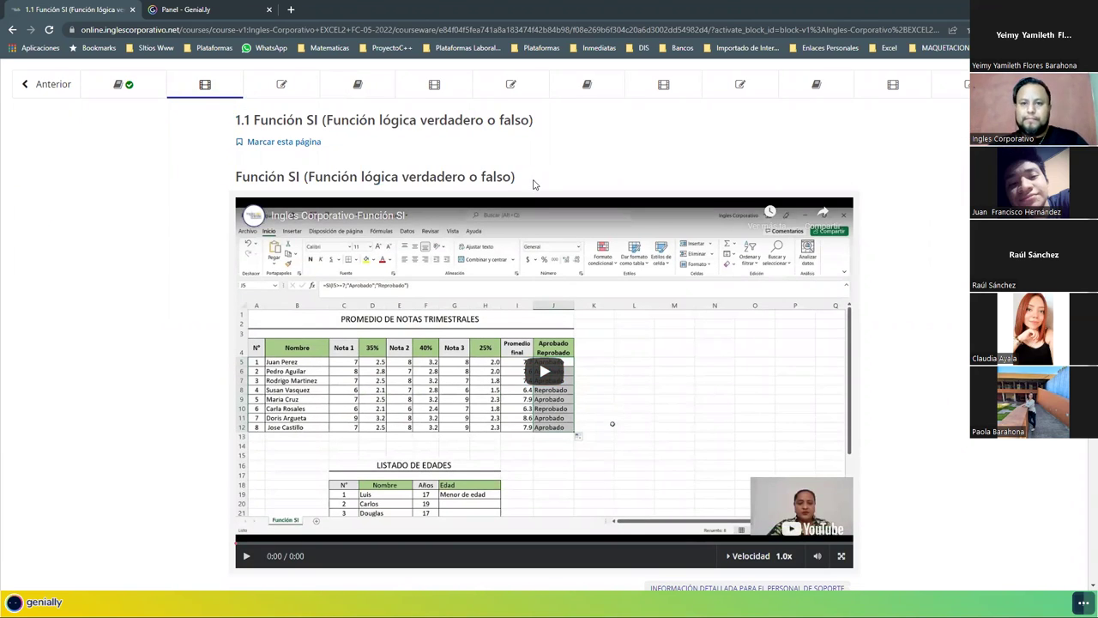
# - Download the Función SI practice workbook from the link below the lesson video
pyautogui.scroll(-3, 533, 185)
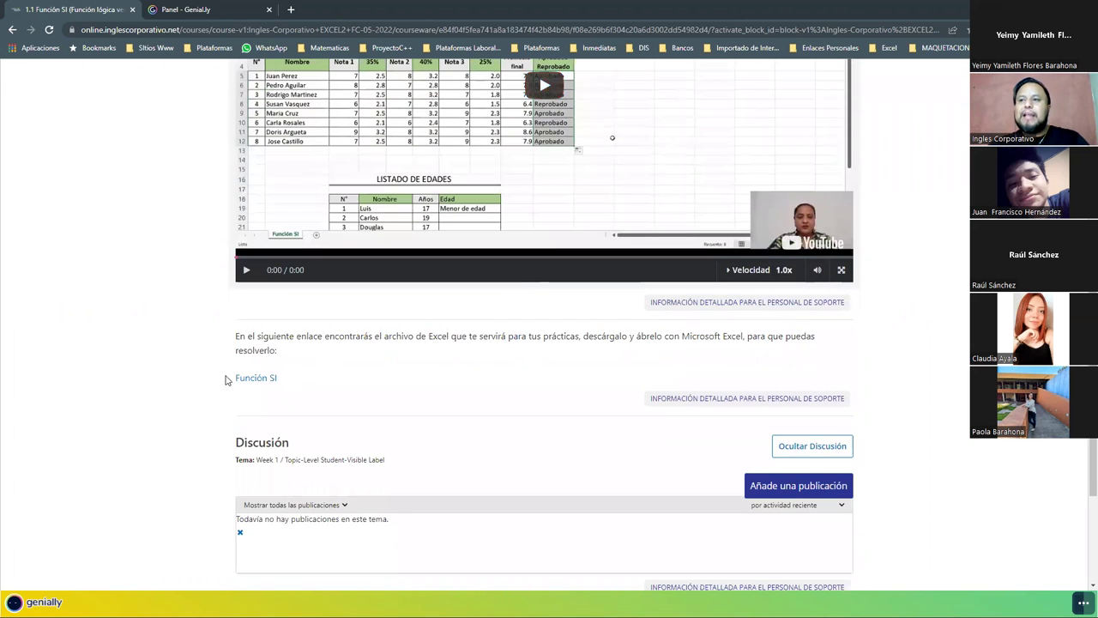
pyautogui.moveTo(226, 380); pyautogui.dragTo(296, 378)
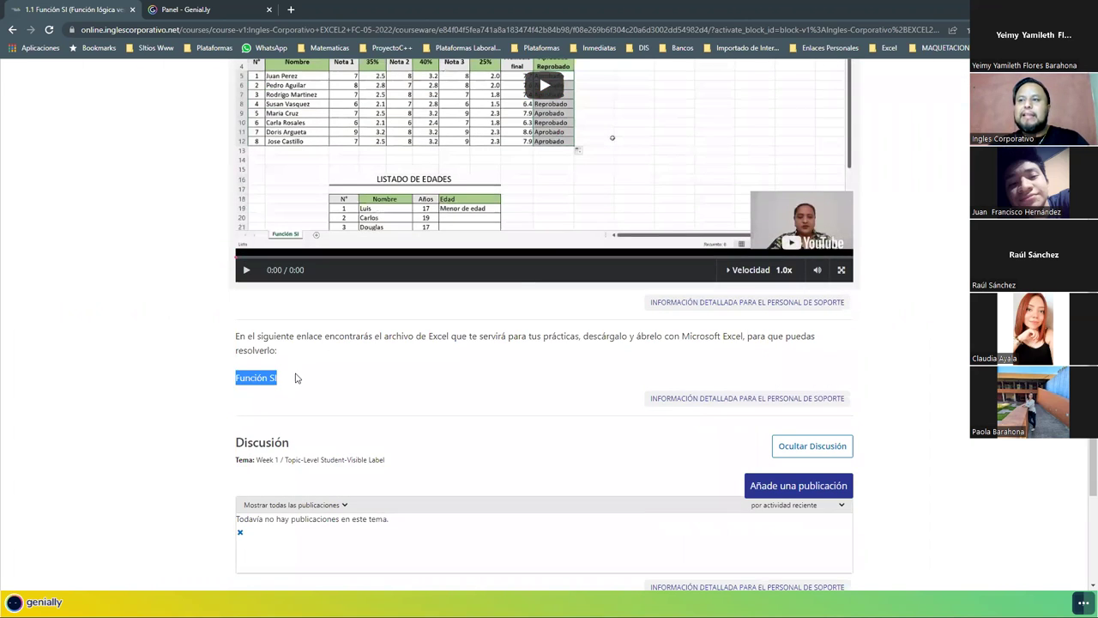
pyautogui.click(244, 381)
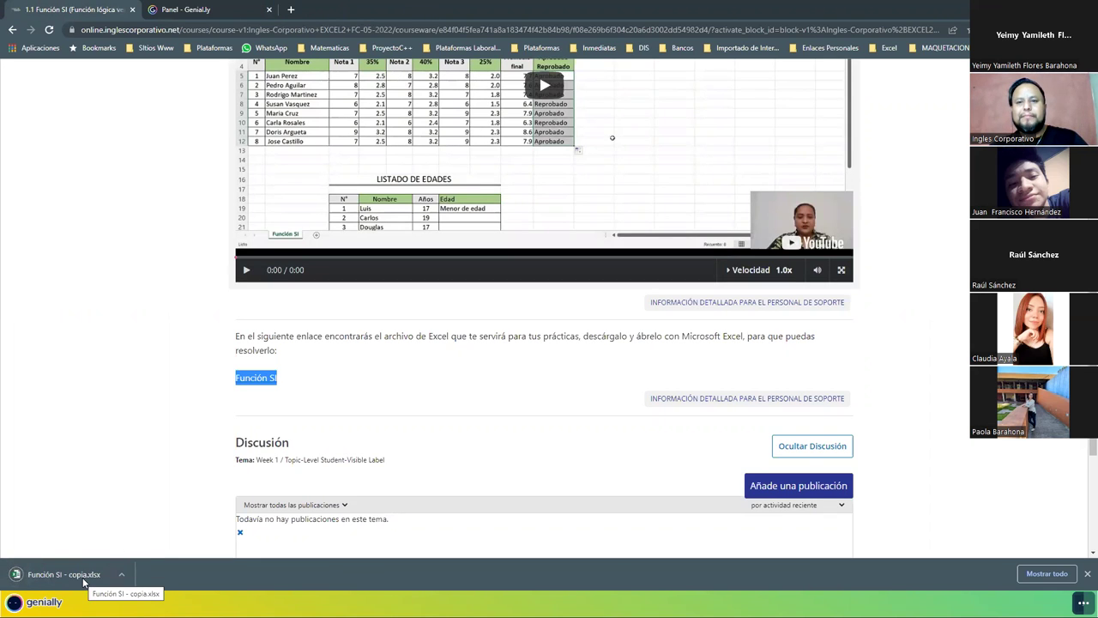
pyautogui.click(300, 377)
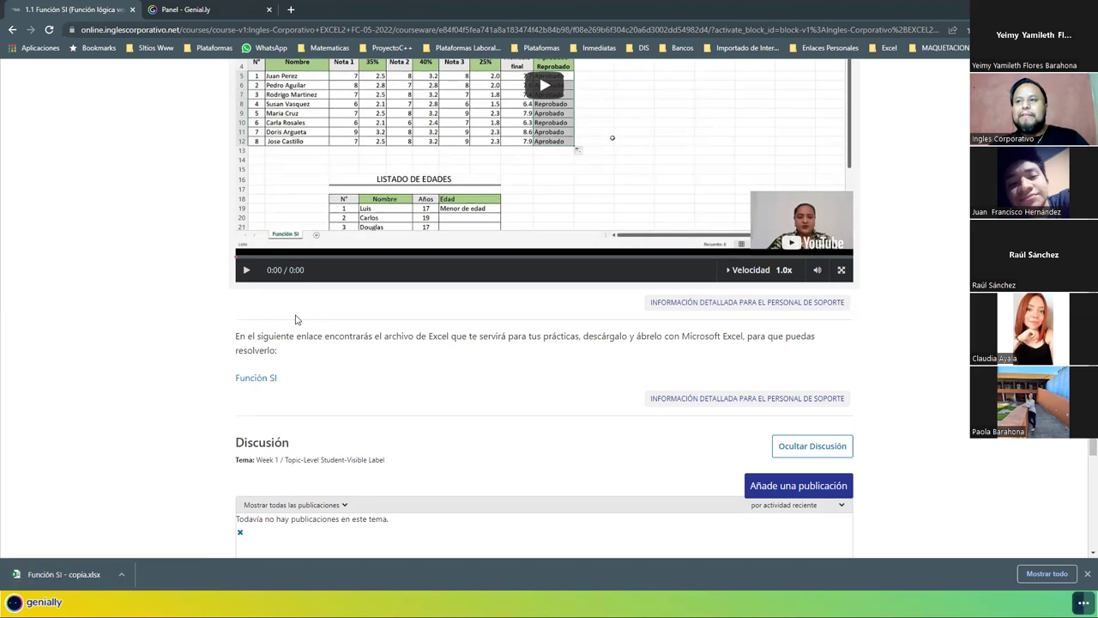
pyautogui.moveTo(236, 336); pyautogui.dragTo(305, 357)
pyautogui.click(280, 382)
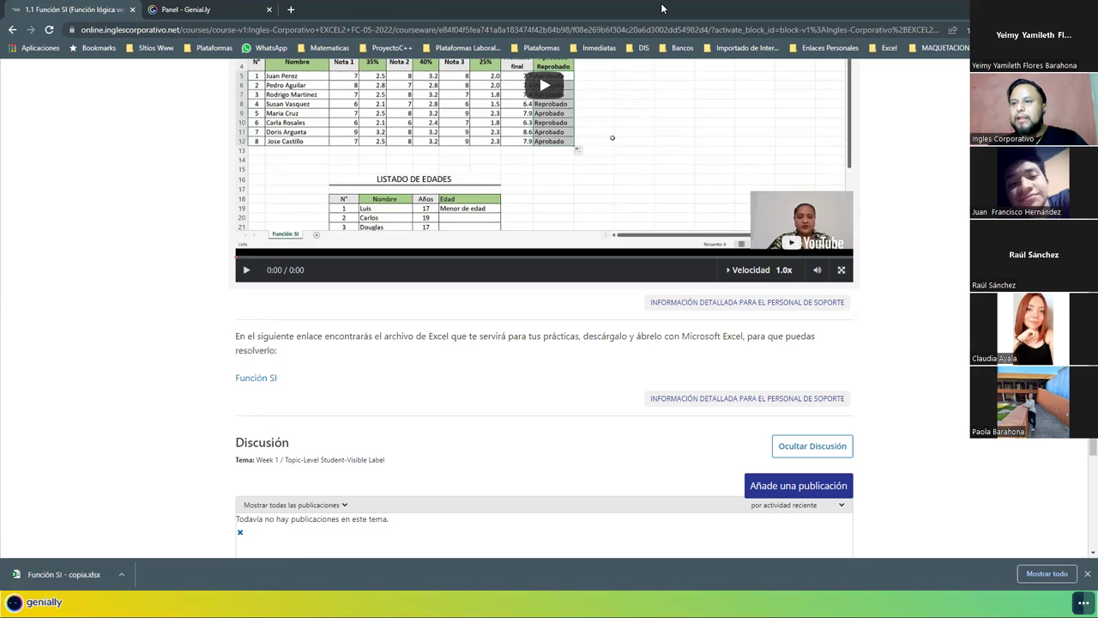
# - Switch to the Función SI workbook in Excel and look over the PROMEDIO DE NOTAS TRIMESTRALES and LISTADO DE EDADES tables
pyautogui.hotkey('alt', 'Tab')
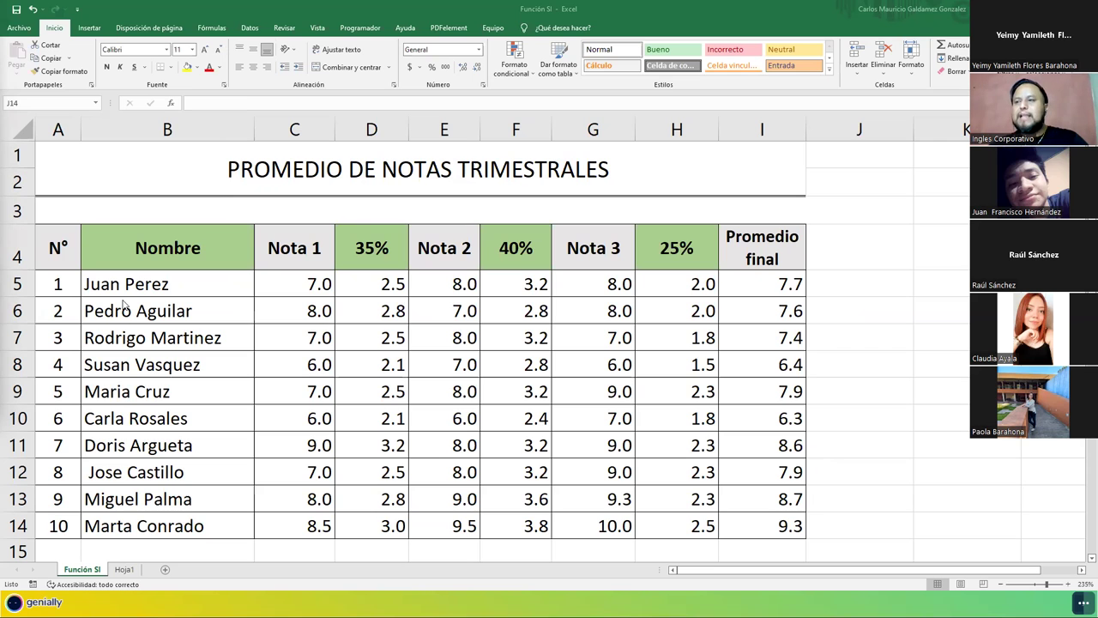
pyautogui.scroll(-4, 613, 318)
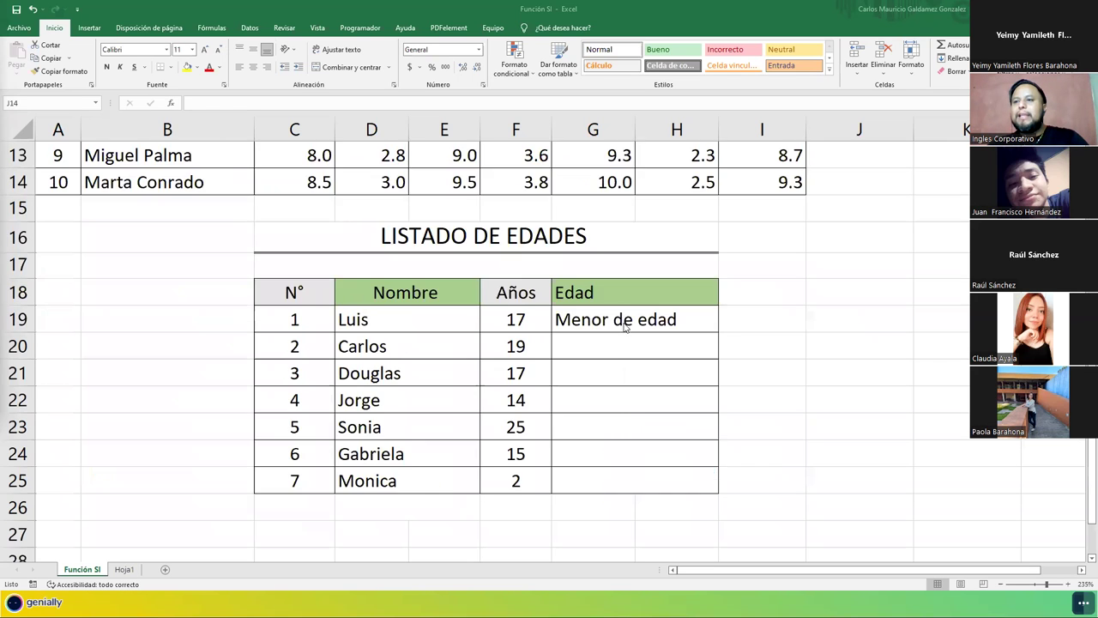
pyautogui.scroll(-1, 625, 326)
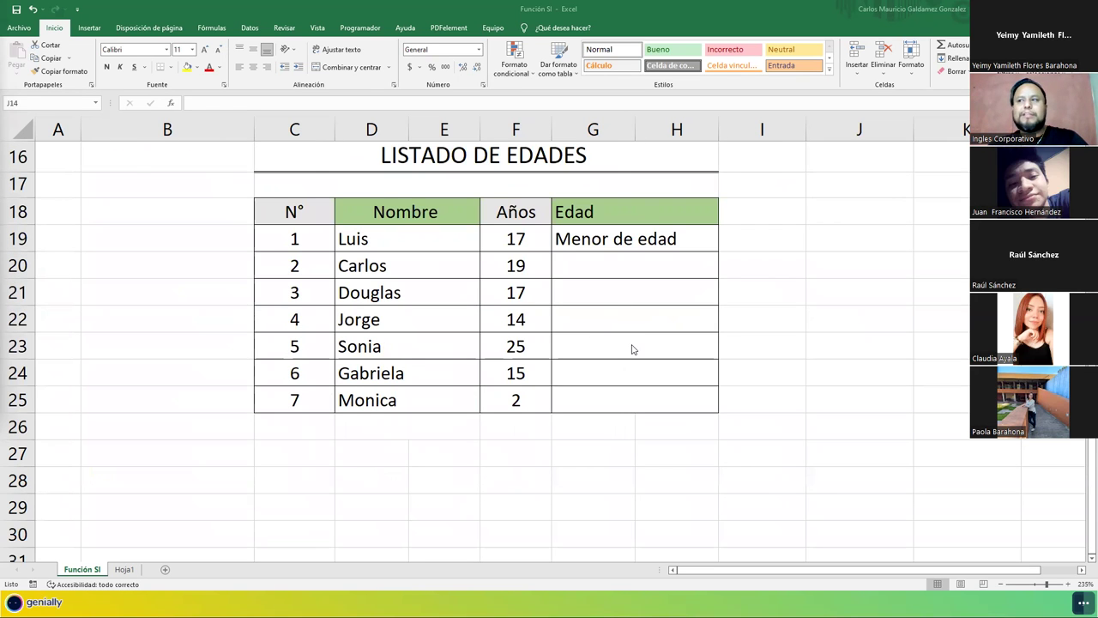
pyautogui.scroll(5, 633, 349)
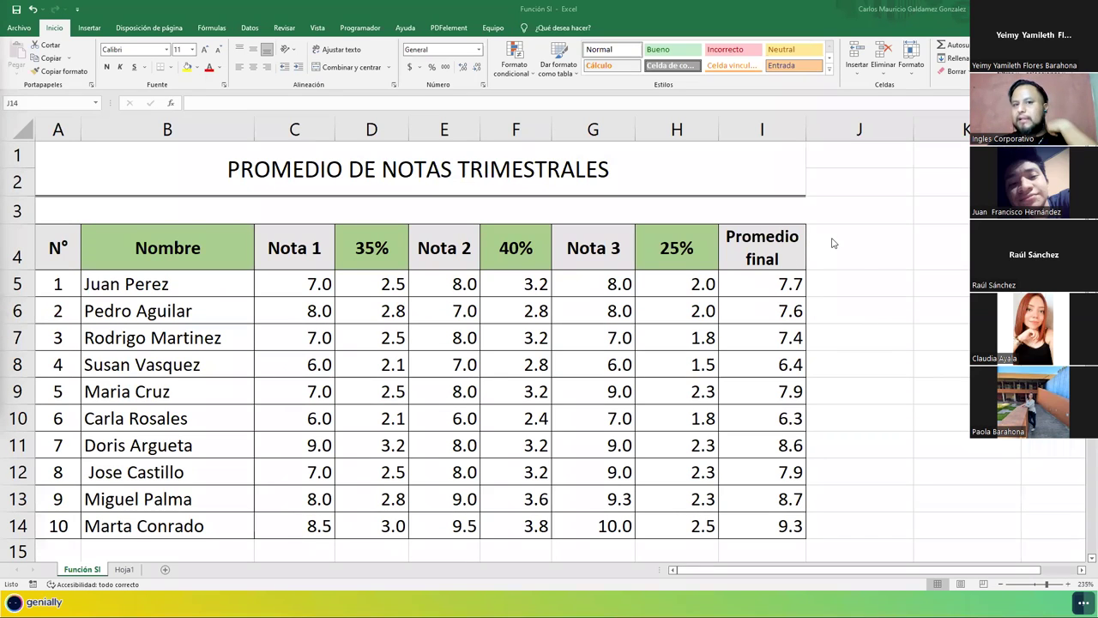
# - Enter the header Estatus in cell J4, next to the Promedio final column
pyautogui.click(845, 133)
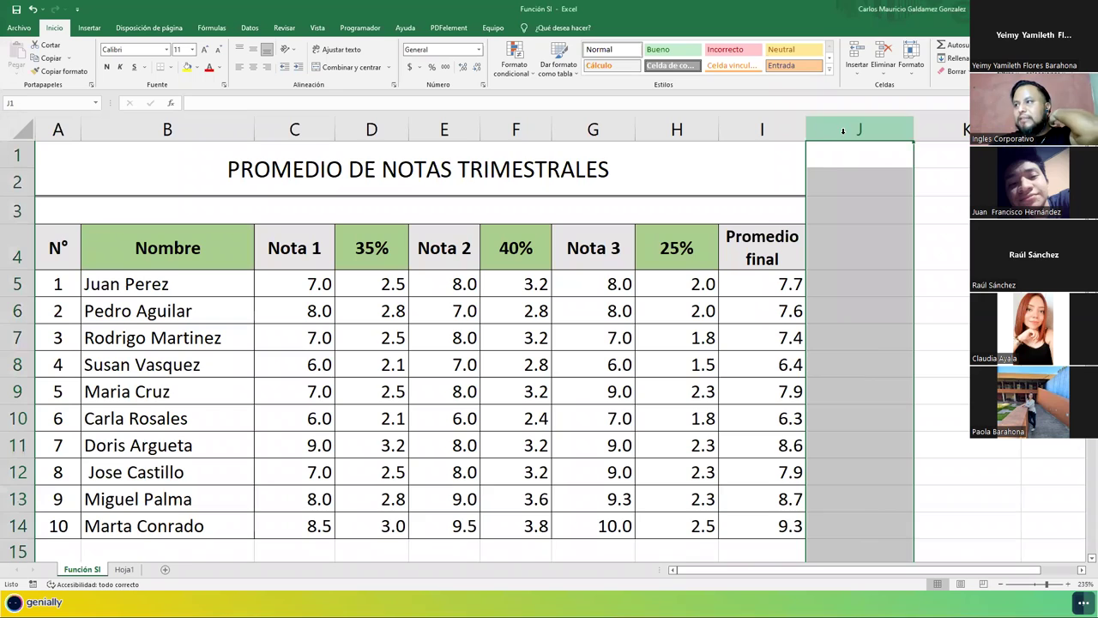
pyautogui.click(840, 243)
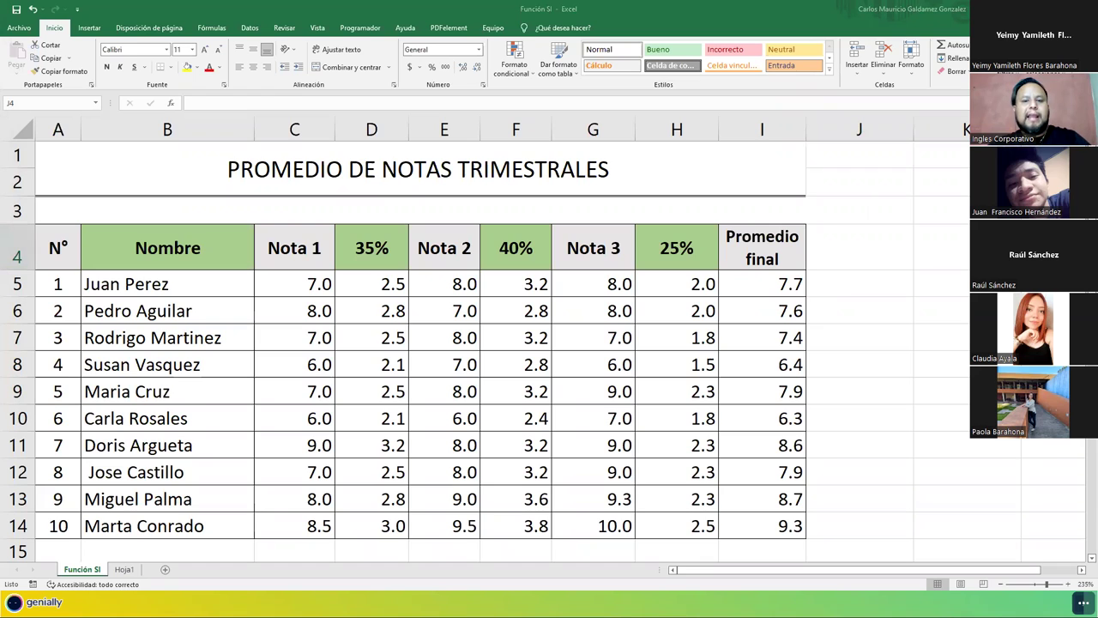
pyautogui.click(864, 258)
pyautogui.write('Es')
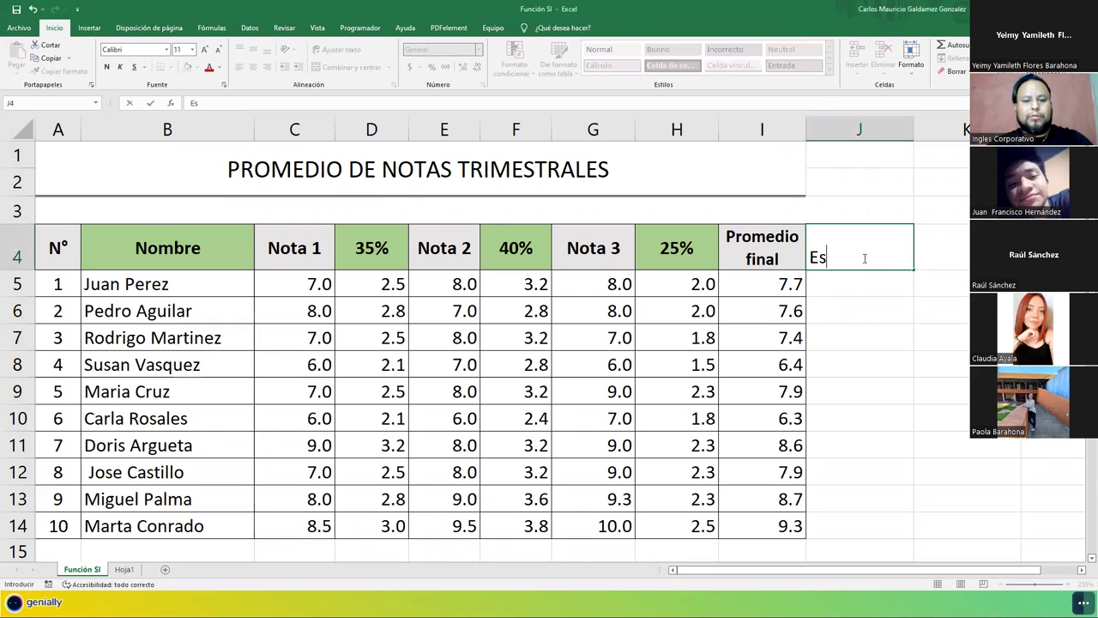
pyautogui.write('tatus')
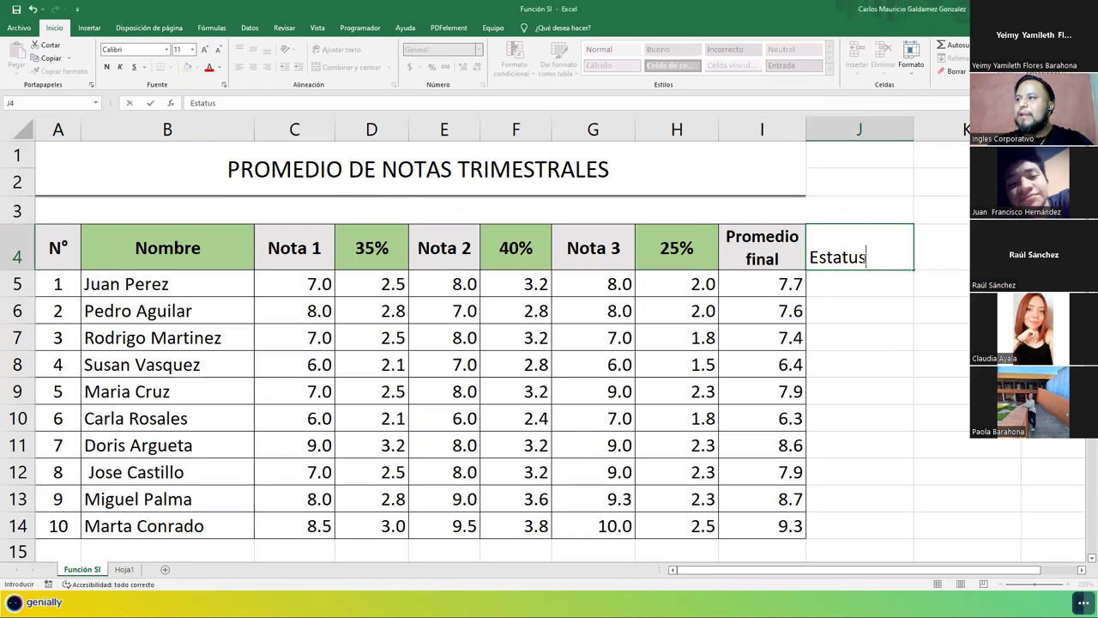
pyautogui.press('Return')
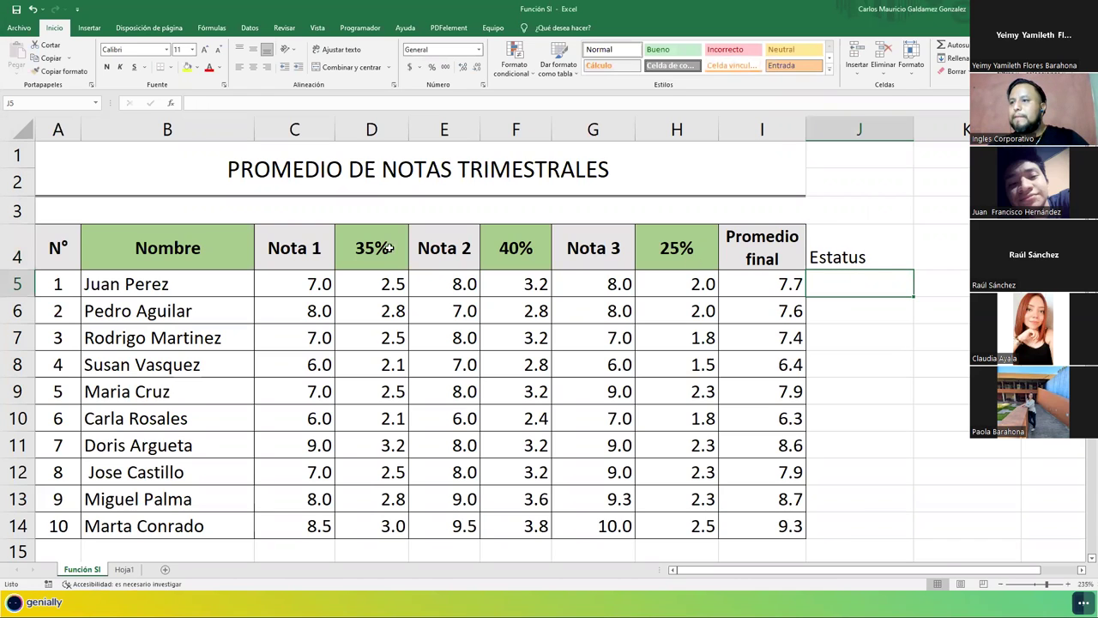
# - Copy the formatting of the Nota 1 column, C4 to C14, onto the Estatus column from J4
pyautogui.moveTo(307, 246); pyautogui.dragTo(306, 525)
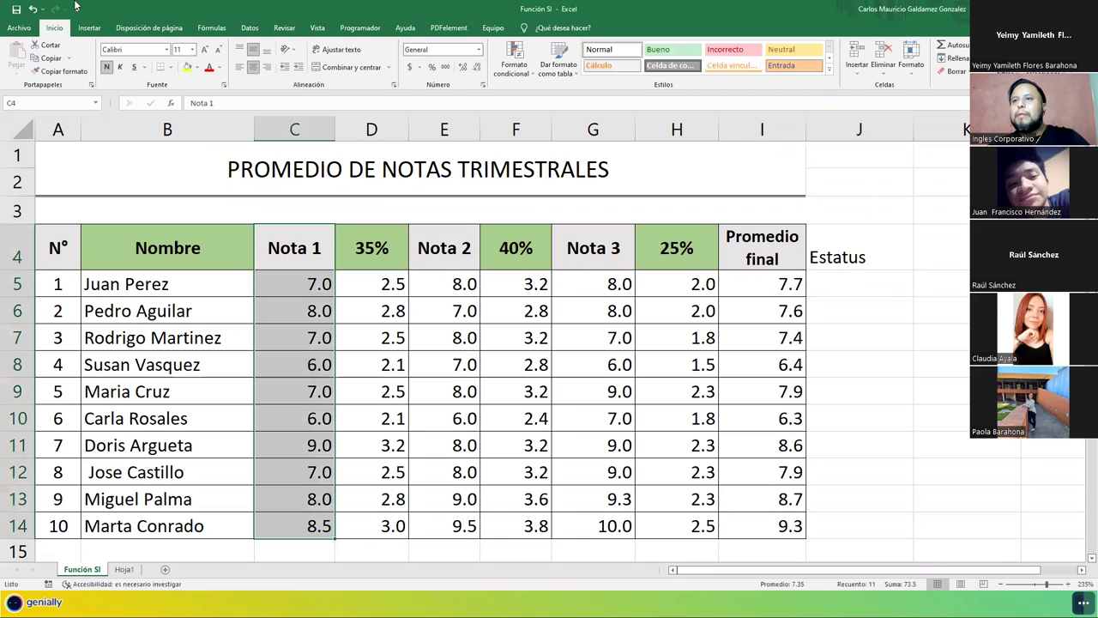
pyautogui.click(48, 73)
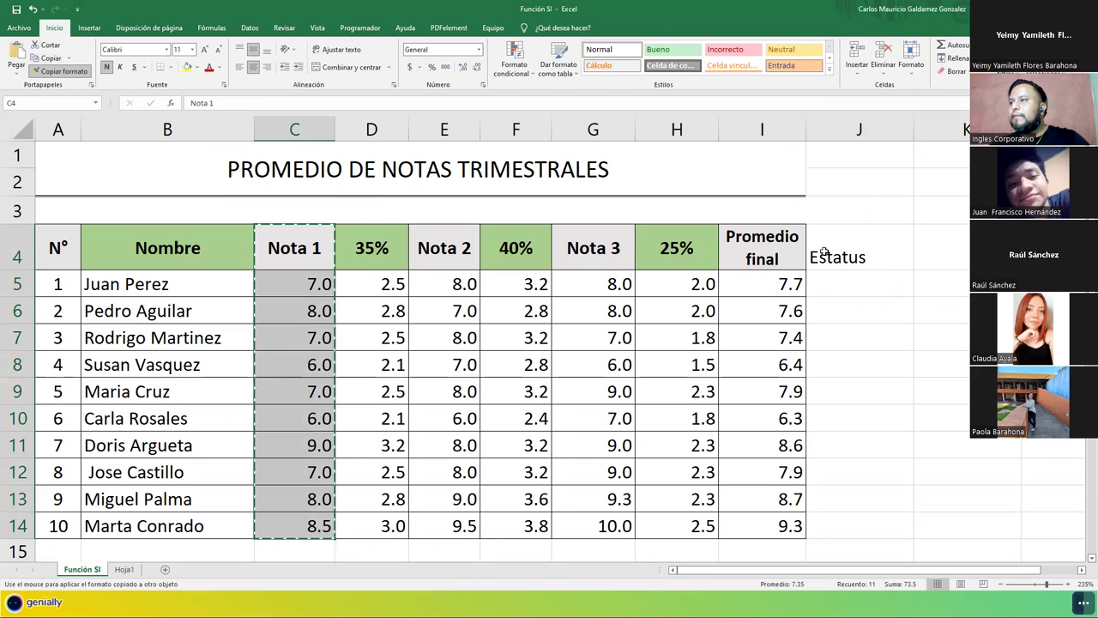
pyautogui.click(824, 253)
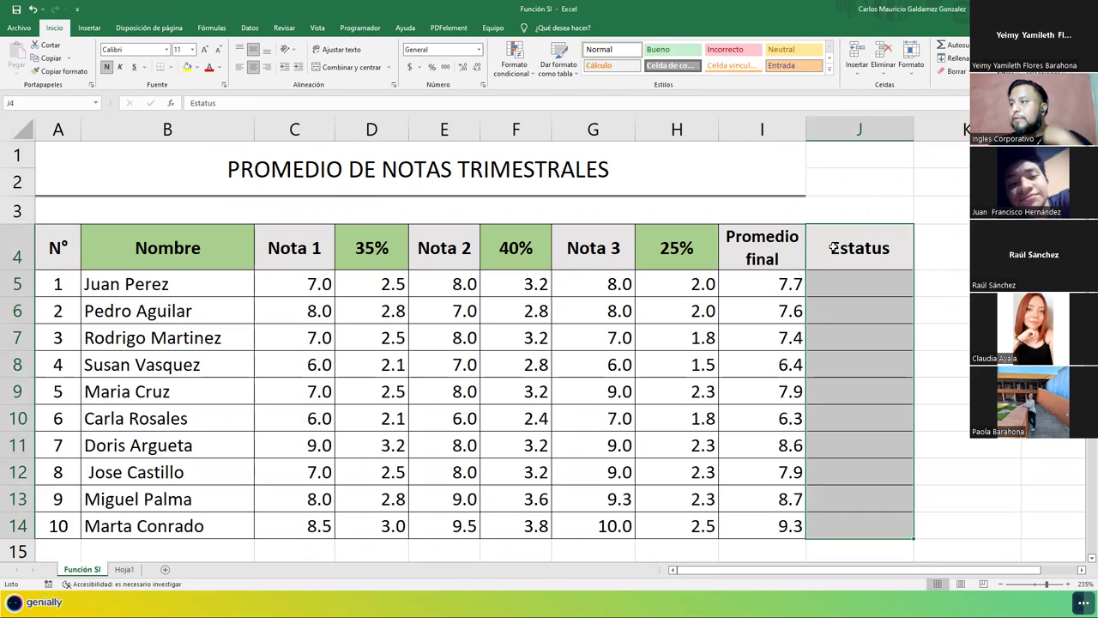
pyautogui.click(834, 247)
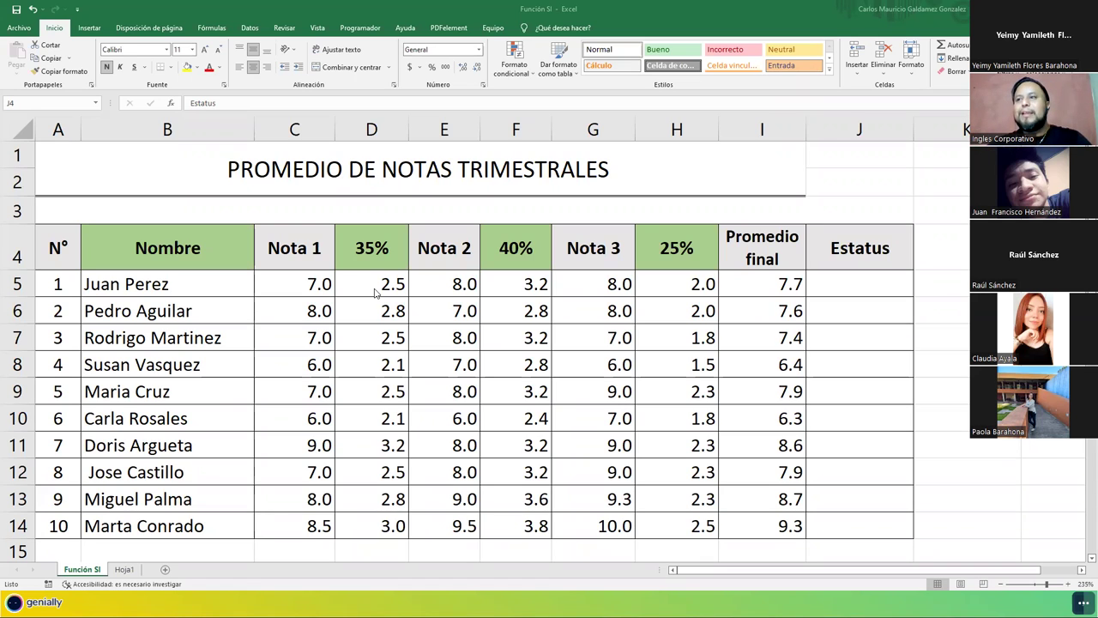
# - Highlight the Nota 1, Nota 2 and Promedio final values and point out the first row's Nota 3 grade
pyautogui.moveTo(295, 285); pyautogui.dragTo(306, 523)
pyautogui.moveTo(459, 284); pyautogui.dragTo(459, 543)
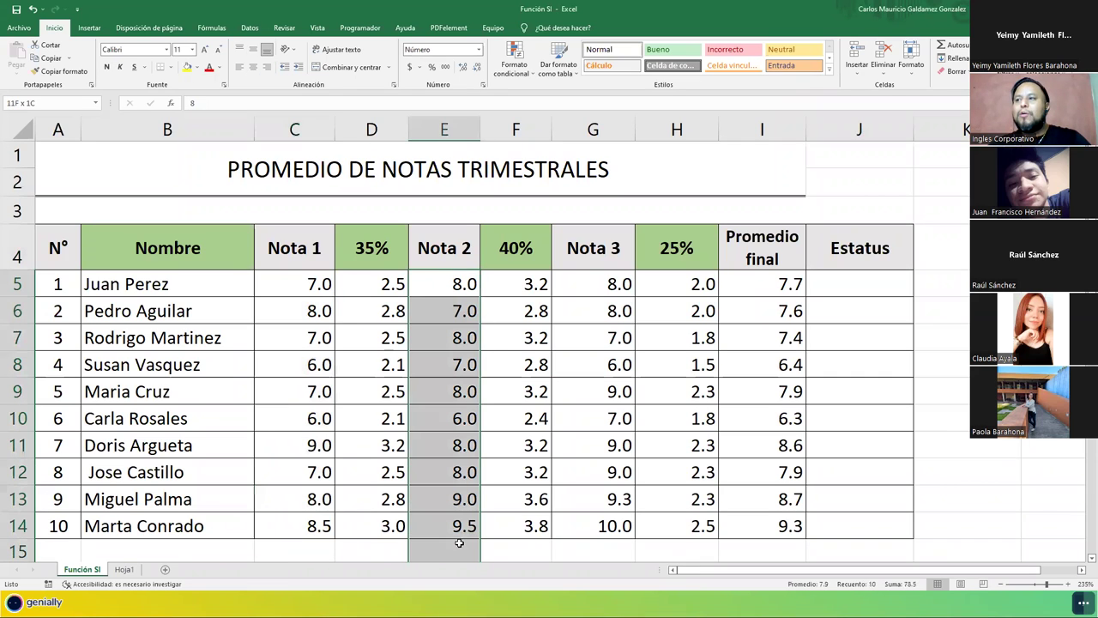
pyautogui.click(361, 289)
pyautogui.click(461, 286)
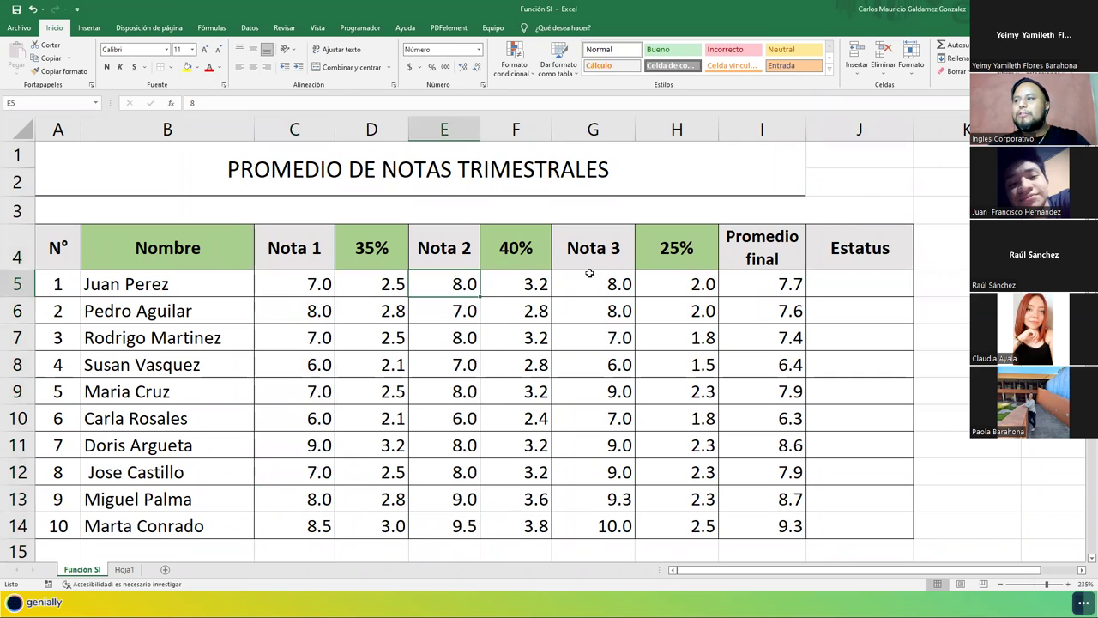
pyautogui.click(588, 281)
pyautogui.moveTo(739, 283); pyautogui.dragTo(742, 531)
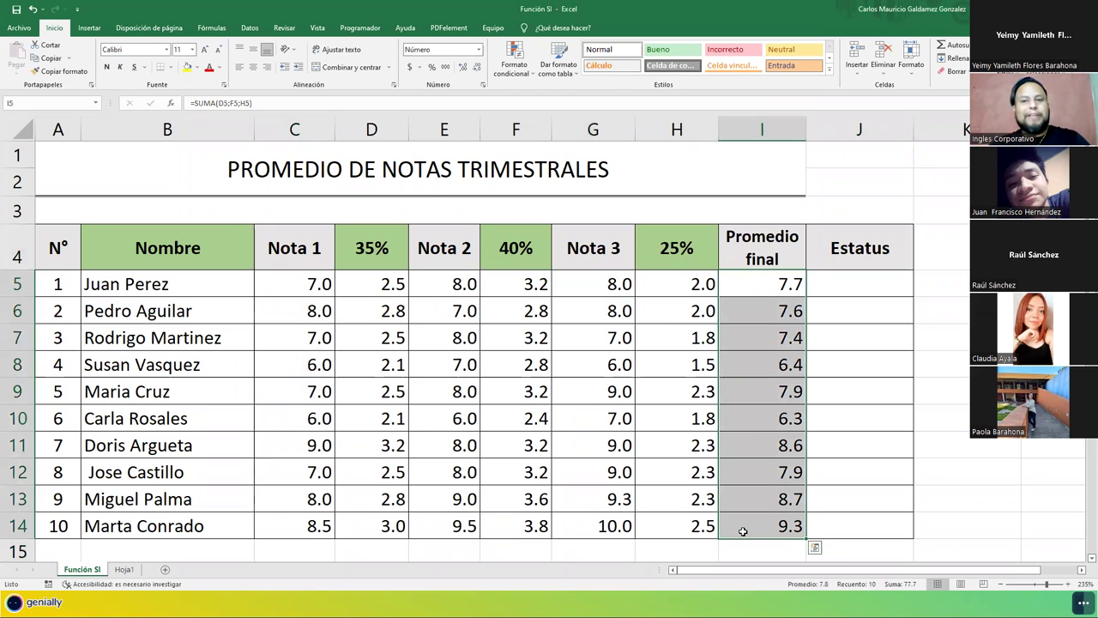
# - Highlight each grade header together with its weight: Nota 1 with 35%, Nota 2 with 40%, and Nota 3 with 25%
pyautogui.click(372, 241)
pyautogui.moveTo(361, 249); pyautogui.dragTo(307, 248)
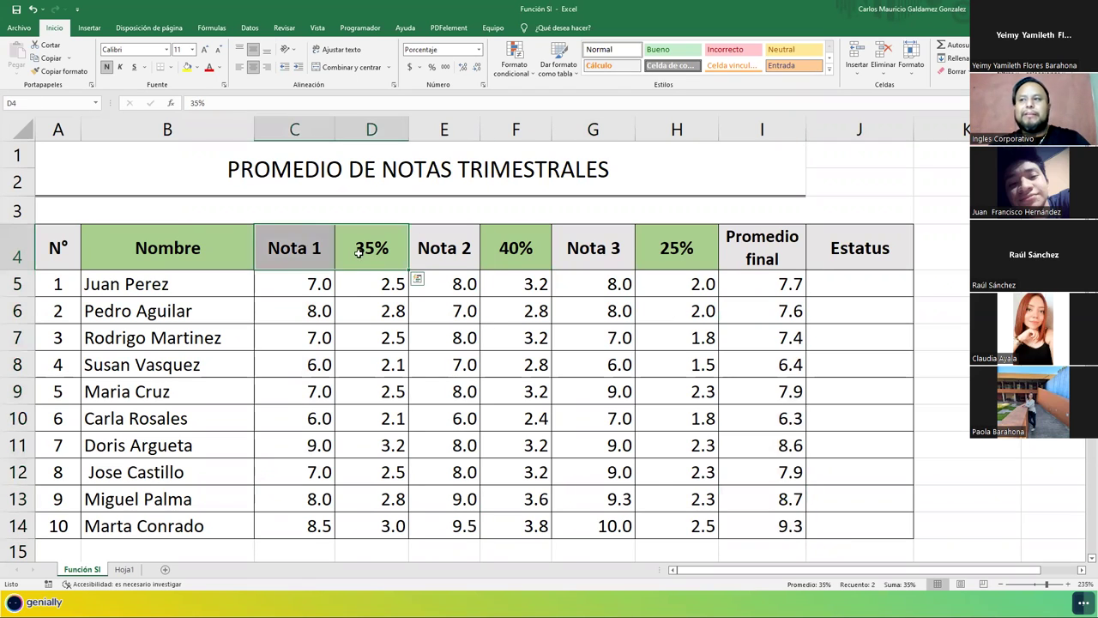
pyautogui.click(463, 254)
pyautogui.moveTo(497, 258); pyautogui.dragTo(500, 258)
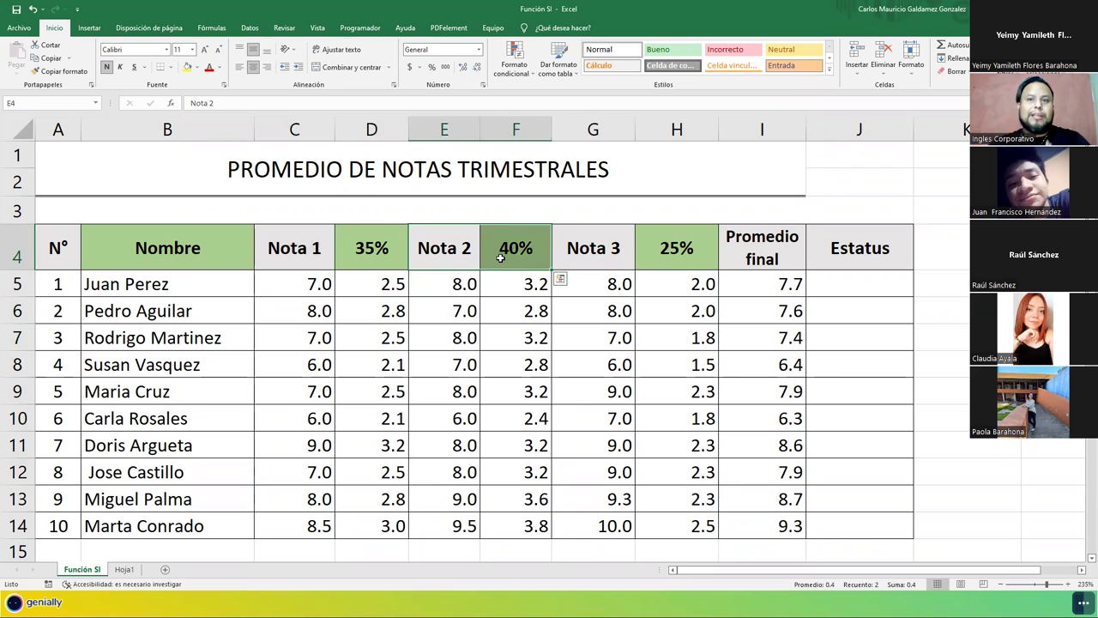
pyautogui.moveTo(596, 255); pyautogui.dragTo(662, 257)
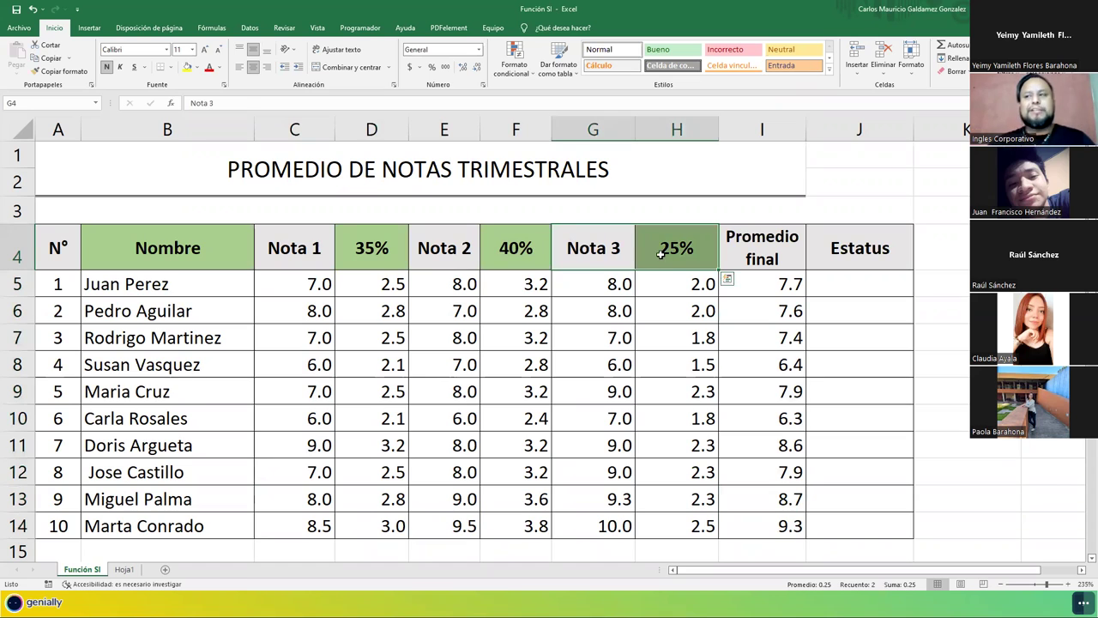
# - Examine the 35% formula and Nota 1 grade in row 5, and highlight the table's last two rows, 13 and 14
pyautogui.click(373, 280)
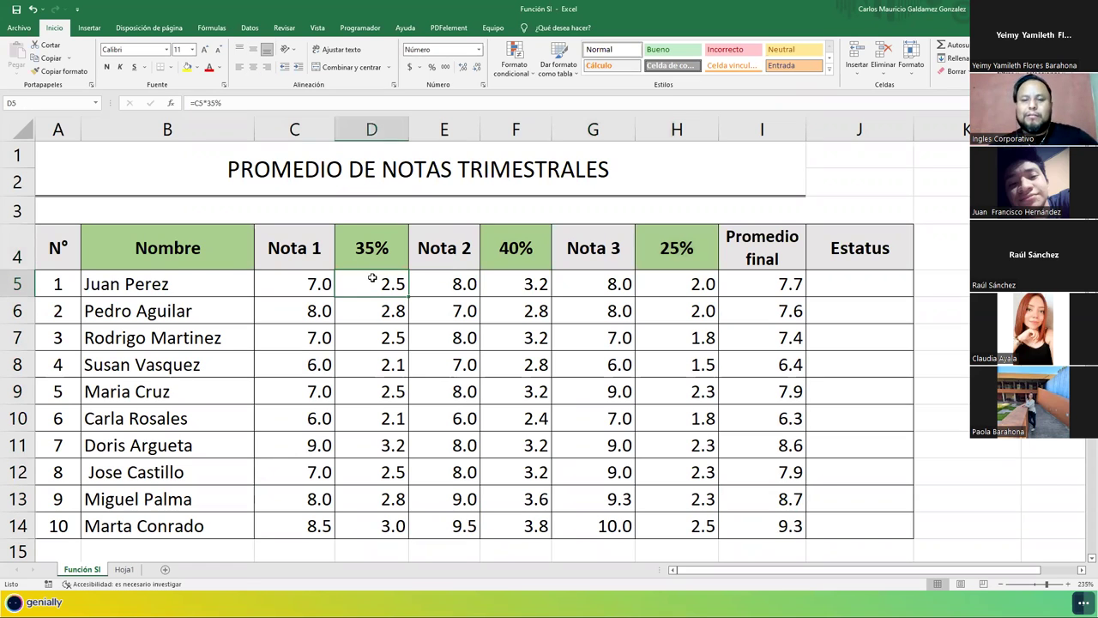
pyautogui.click(327, 288)
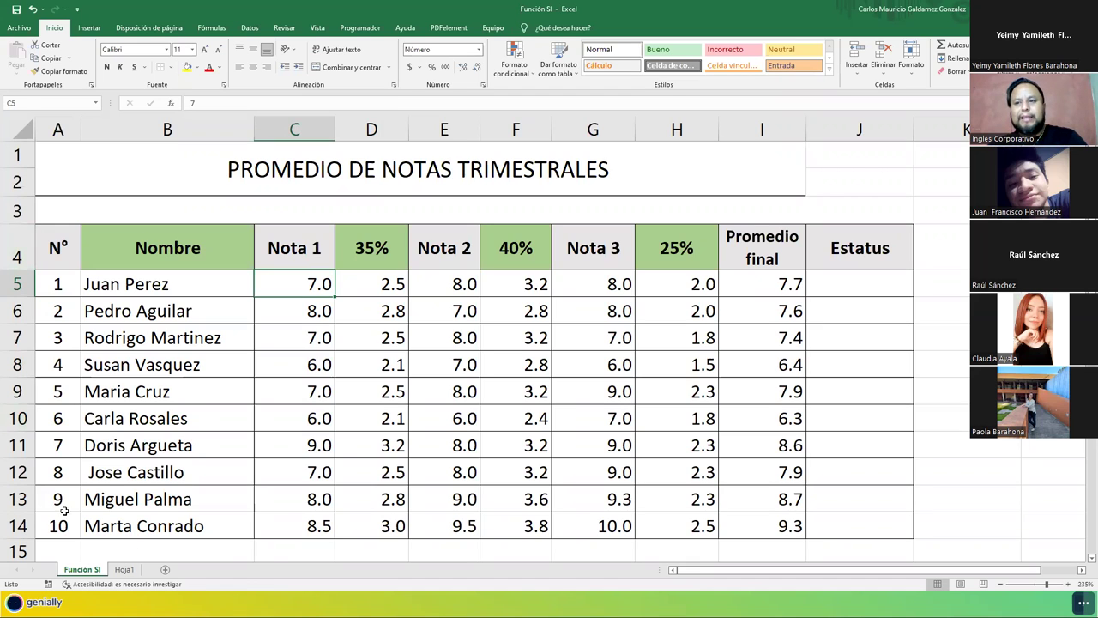
pyautogui.moveTo(76, 506); pyautogui.dragTo(846, 524)
pyautogui.click(543, 479)
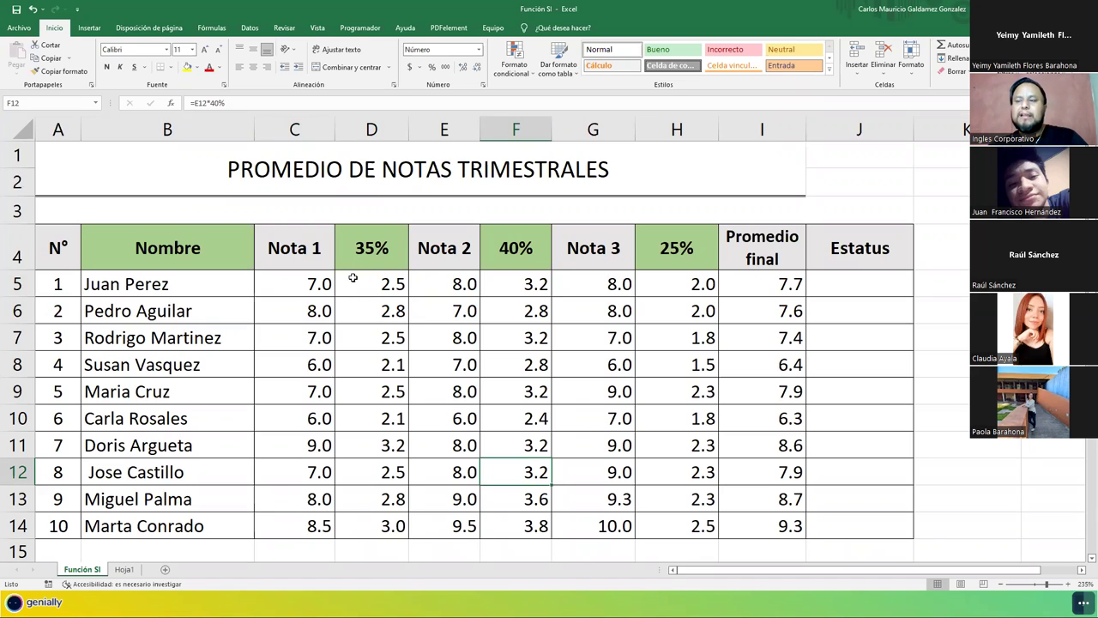
# - Review row 5's Nota 1 grade and its three weighted grade cells, along with the 25%, 40% and 35% headers
pyautogui.click(315, 281)
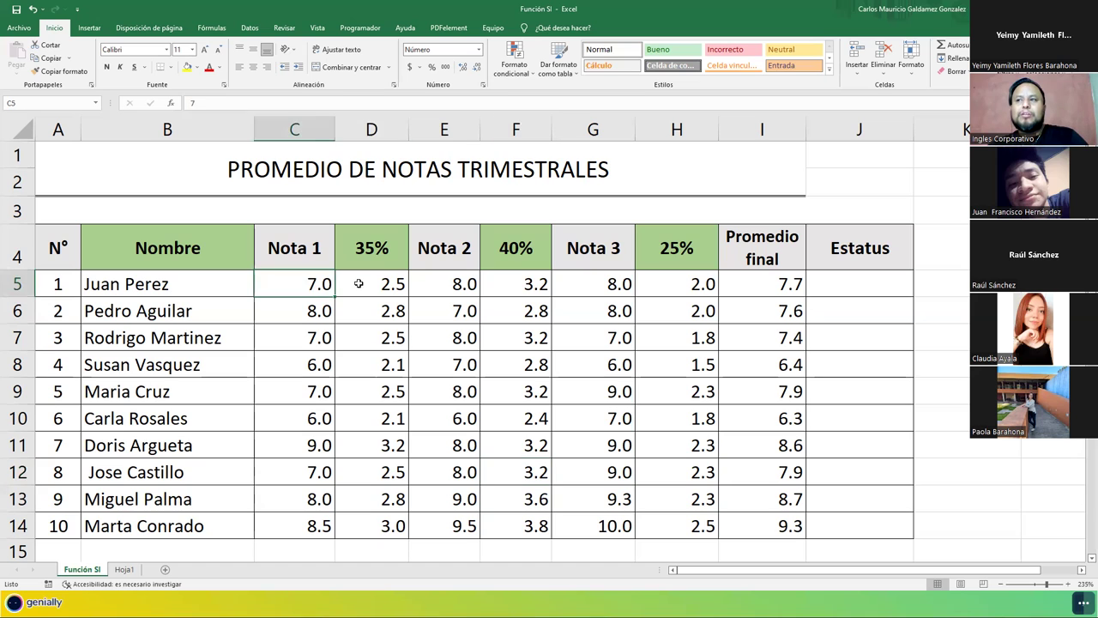
pyautogui.click(357, 283)
pyautogui.click(363, 247)
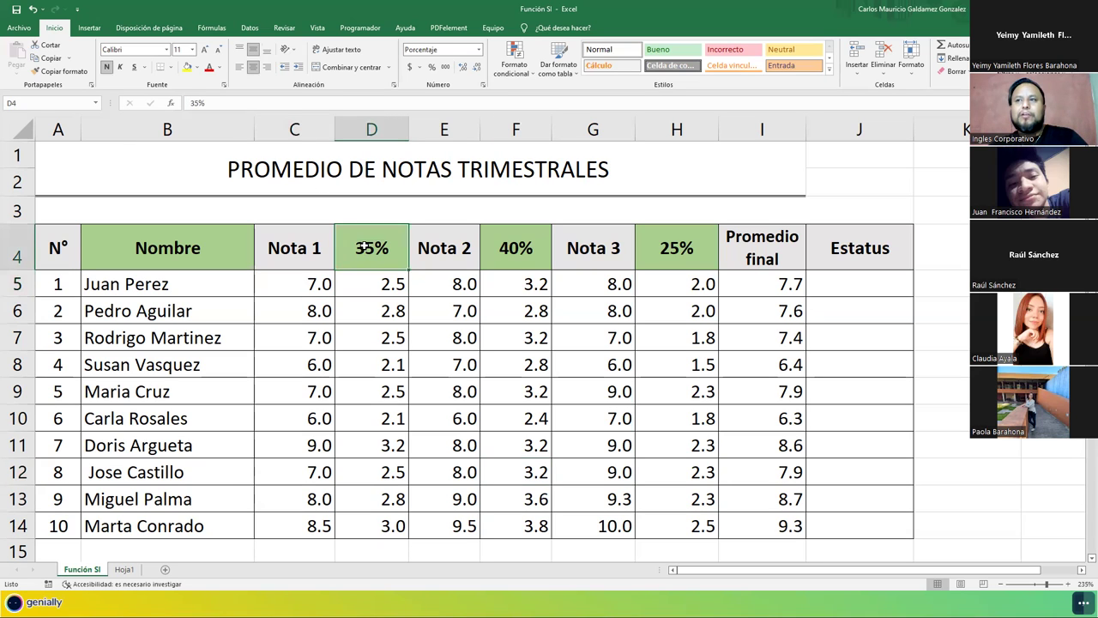
pyautogui.click(377, 279)
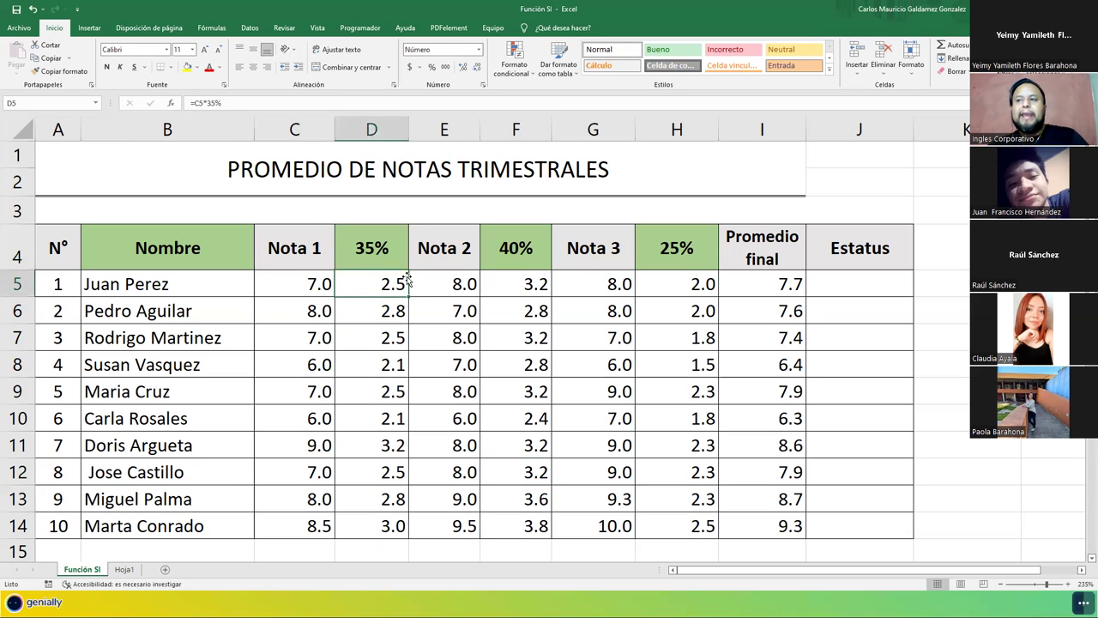
pyautogui.click(517, 288)
pyautogui.click(648, 285)
pyautogui.click(662, 249)
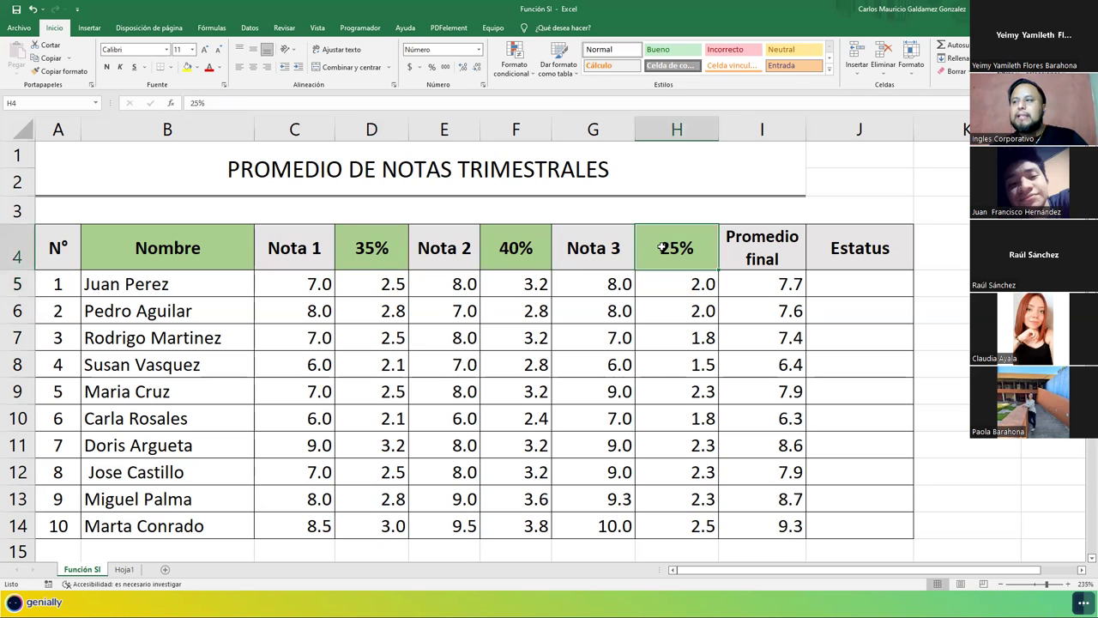
pyautogui.click(520, 253)
pyautogui.click(390, 252)
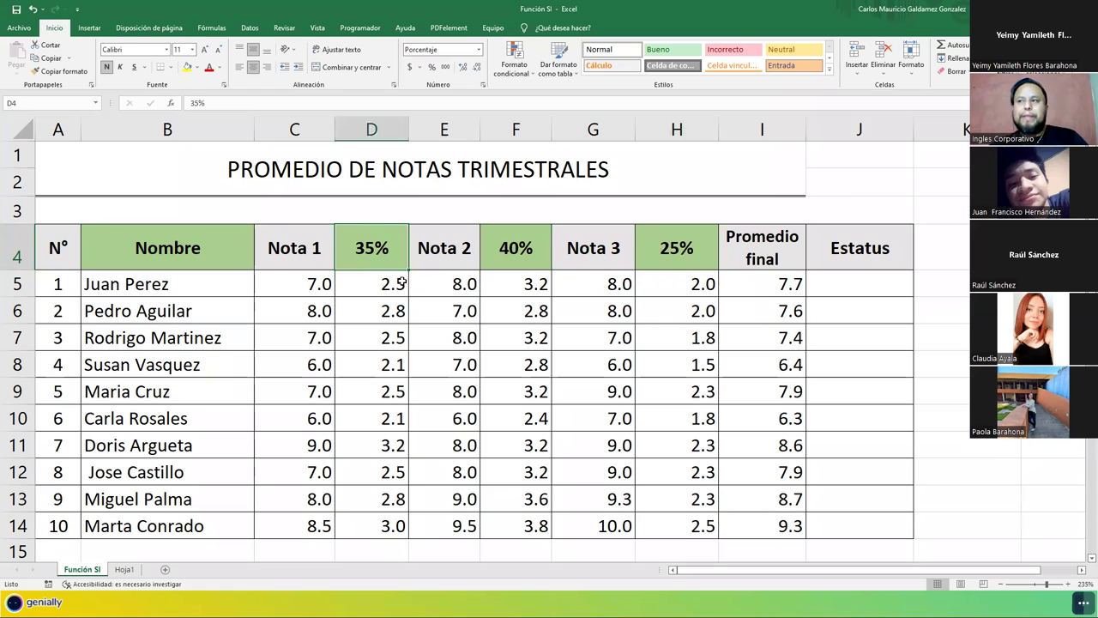
# - Inspect the Promedio final formula in I5 without changing it, and select the cells it adds: D5, F5 and H5
pyautogui.click(761, 290)
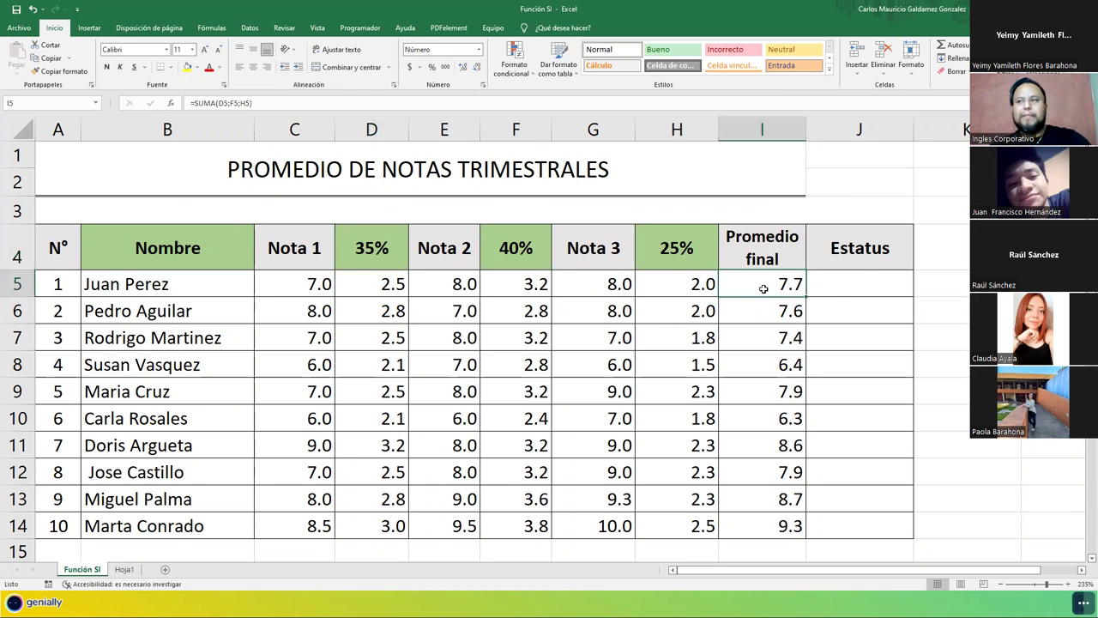
pyautogui.doubleClick(762, 288)
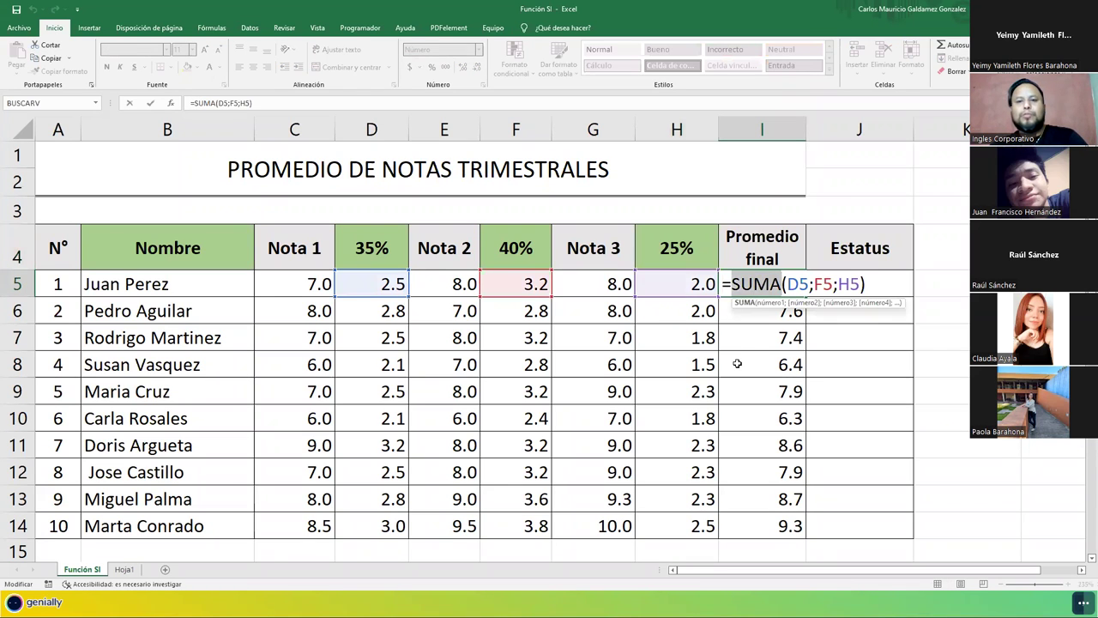
pyautogui.press('Escape')
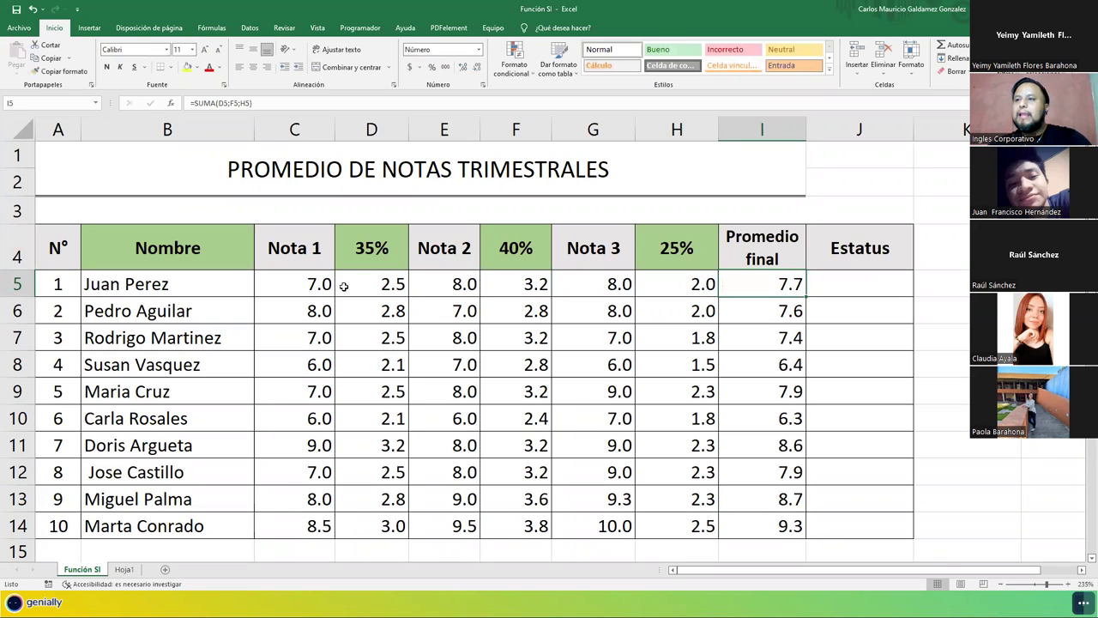
pyautogui.click(321, 283)
pyautogui.click(391, 288)
pyautogui.keyDown('ctrl'); pyautogui.click(515, 288); pyautogui.keyUp('ctrl')
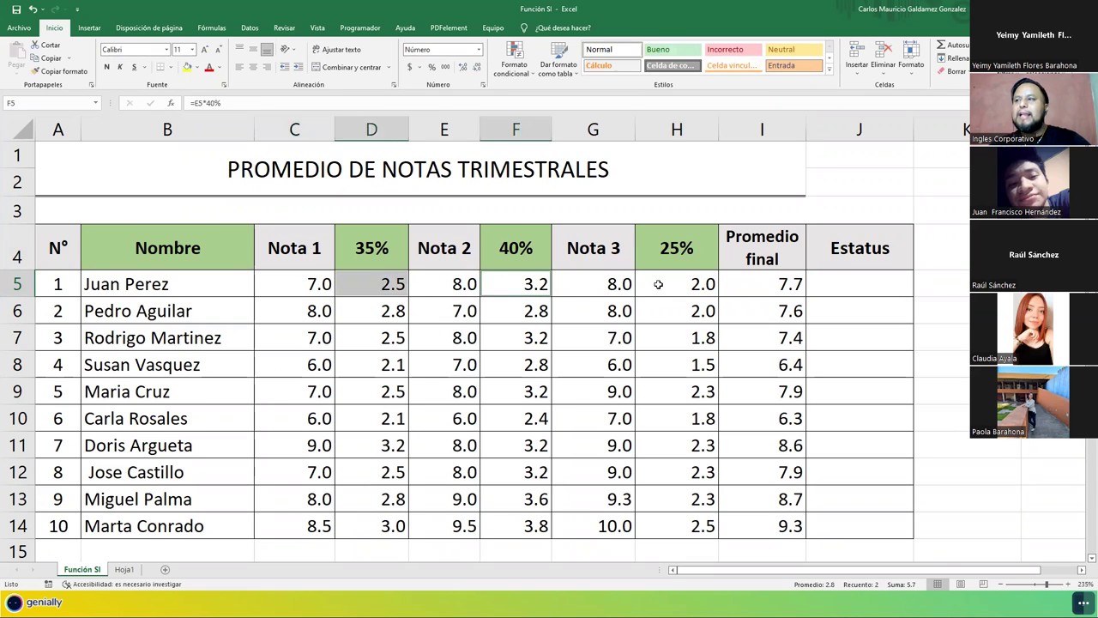
pyautogui.keyDown('ctrl'); pyautogui.click(661, 284); pyautogui.keyUp('ctrl')
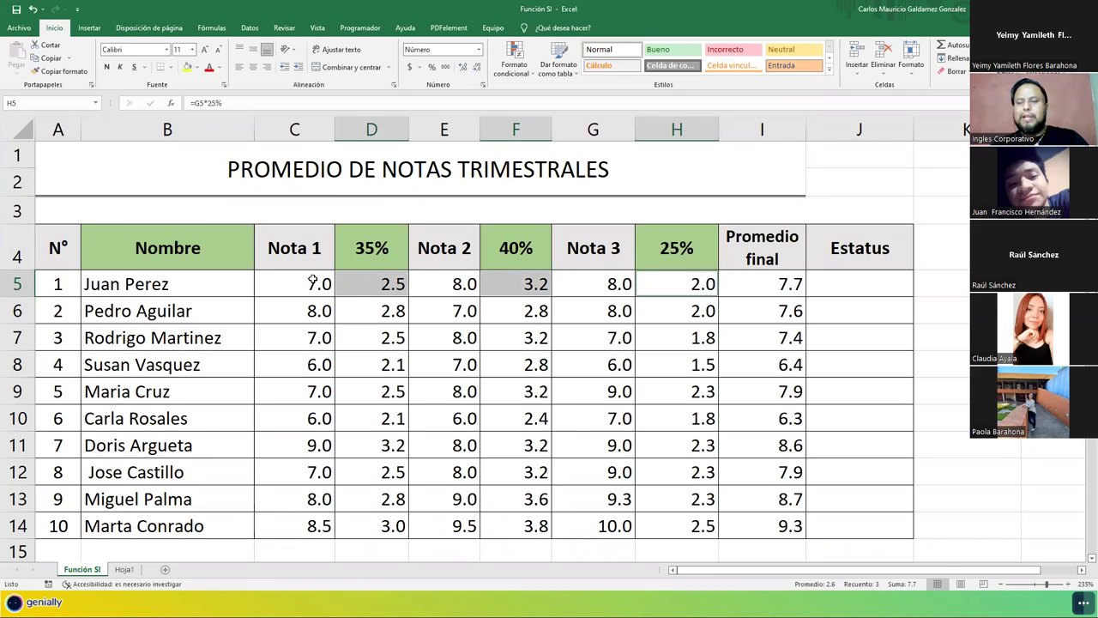
pyautogui.click(829, 284)
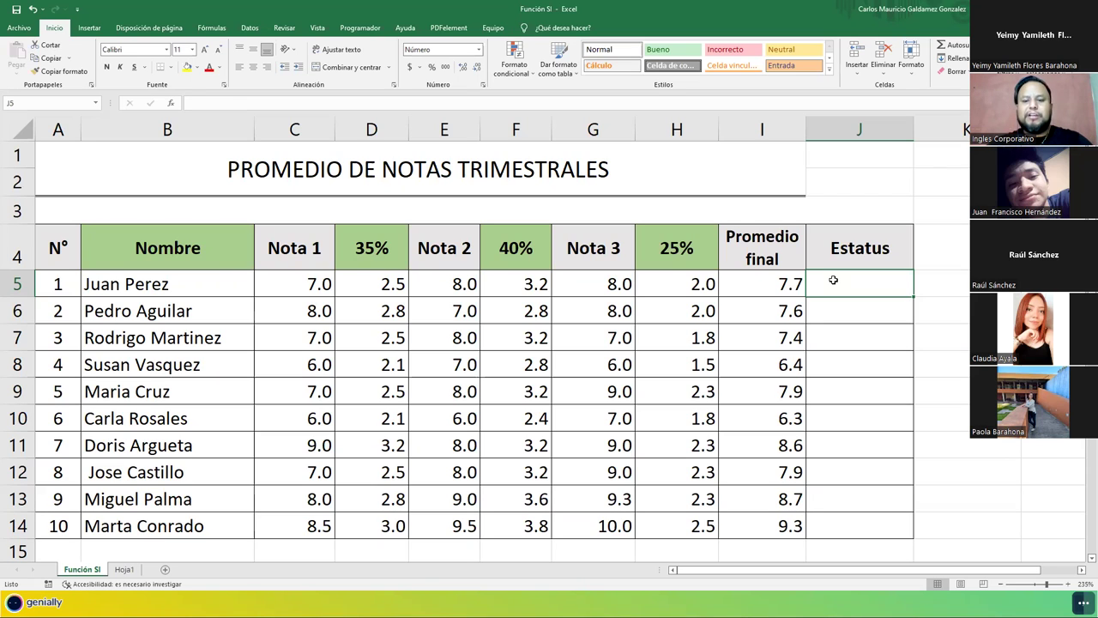
pyautogui.write('=')
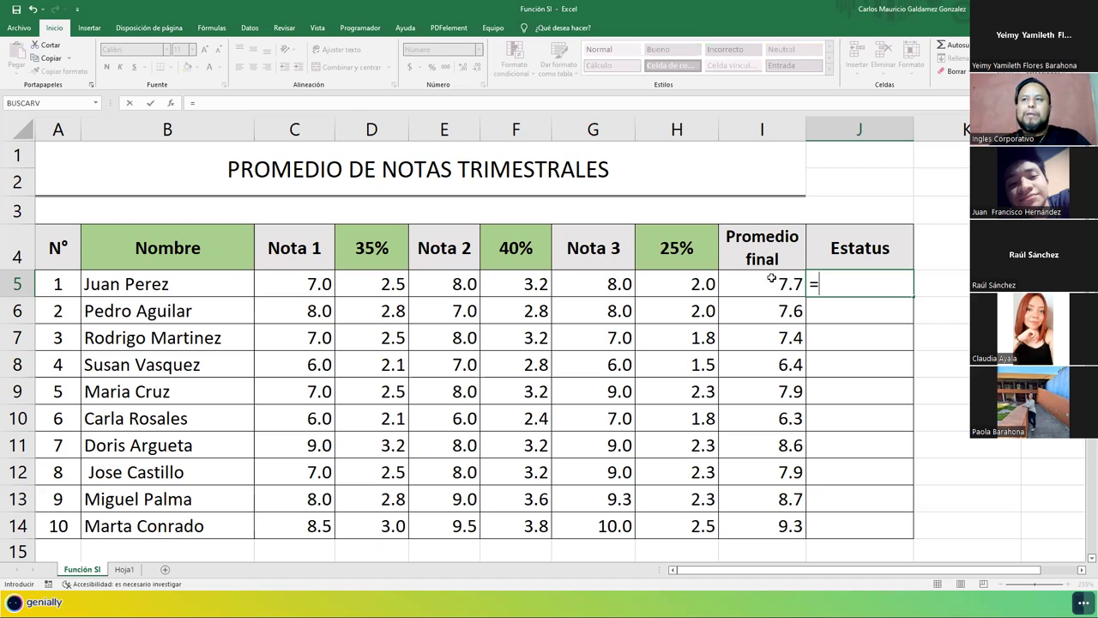
pyautogui.click(171, 103)
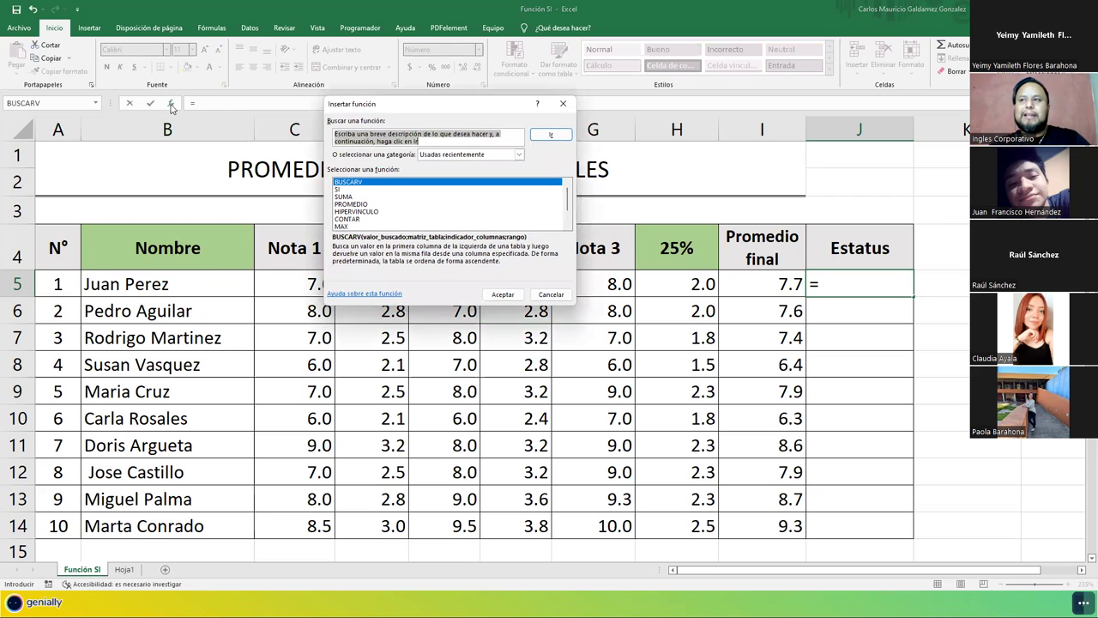
pyautogui.click(344, 190)
pyautogui.click(551, 294)
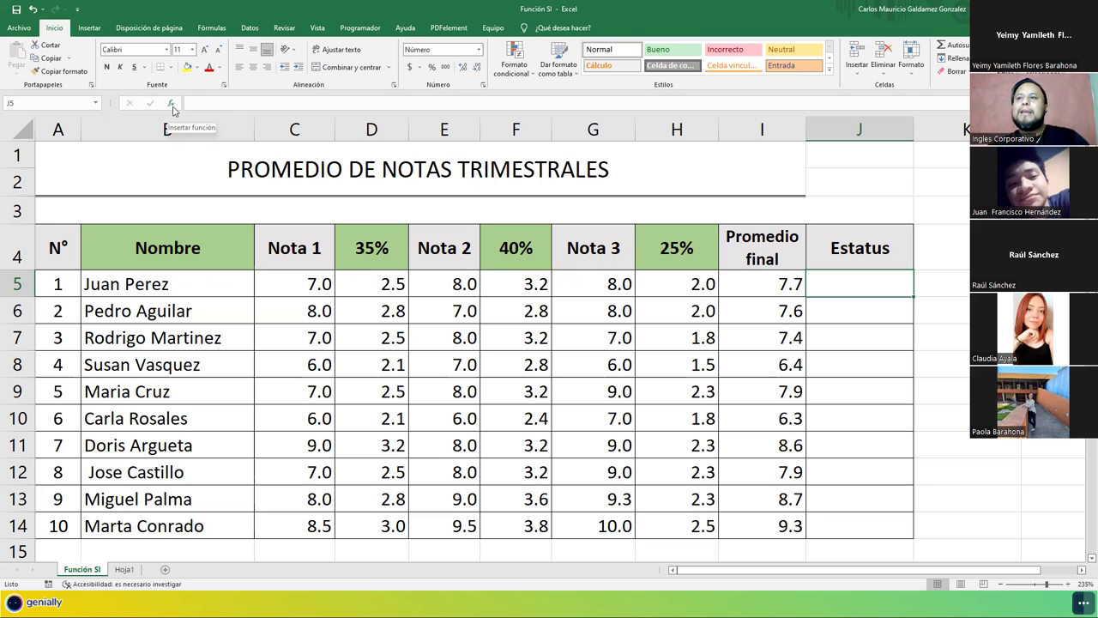
# - Insert the SI function in J5 of the Estatus column and set its Prueba_lógica argument to I5>=7
pyautogui.click(171, 104)
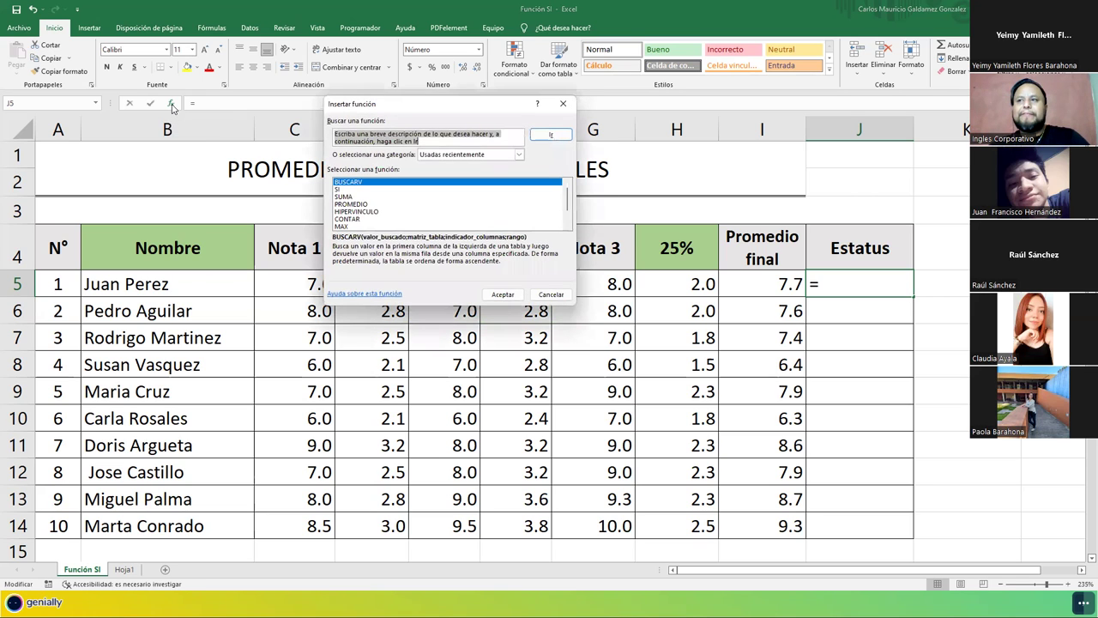
pyautogui.click(347, 190)
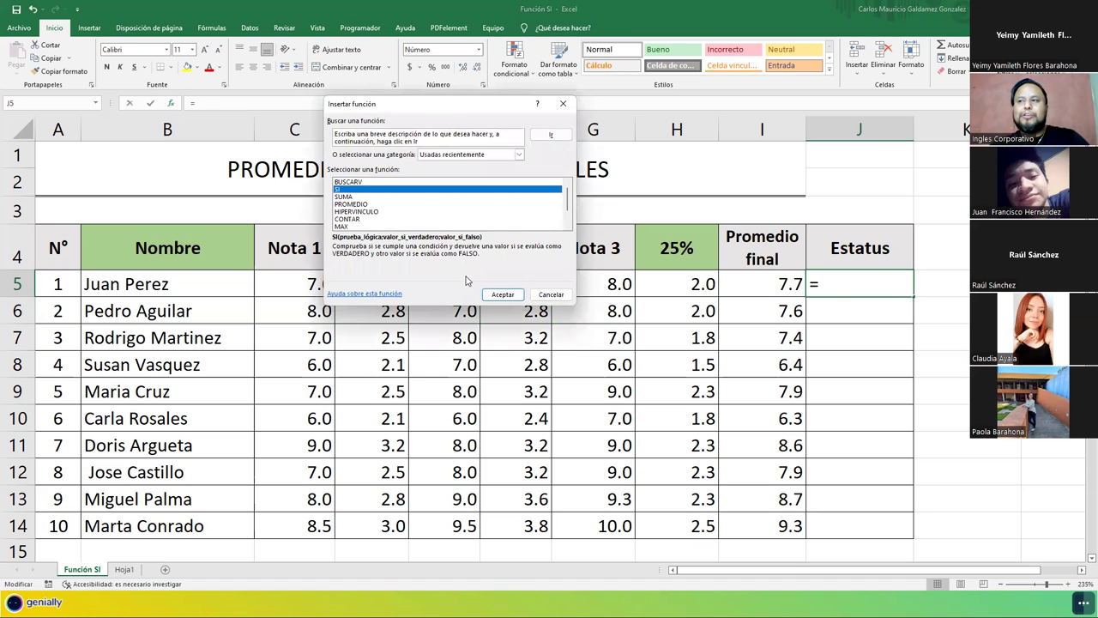
pyautogui.click(496, 295)
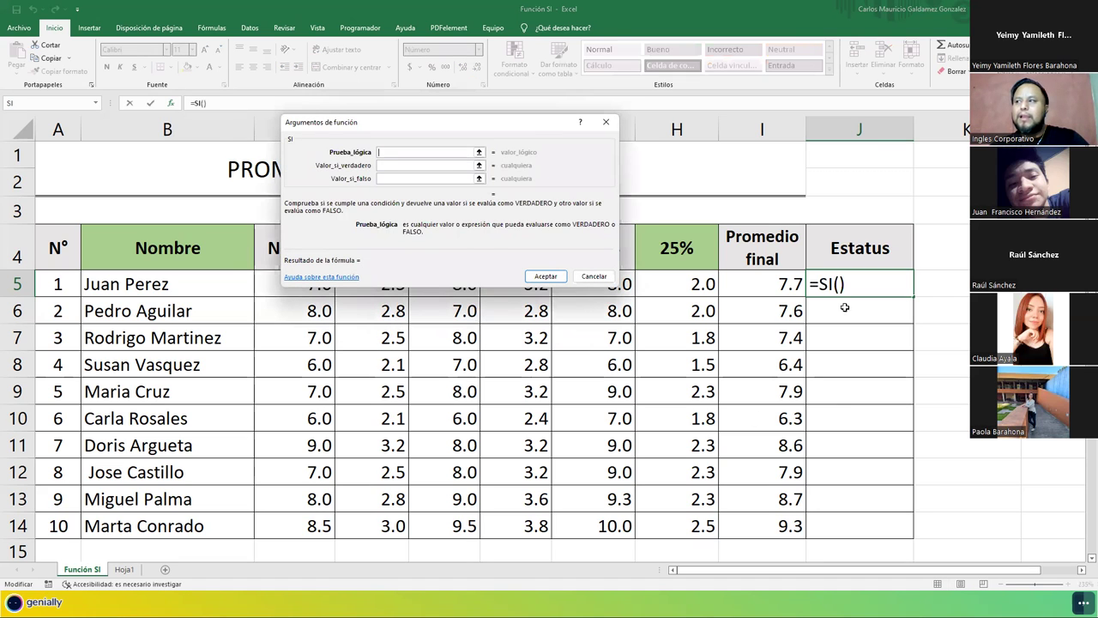
pyautogui.moveTo(540, 124); pyautogui.dragTo(782, 57)
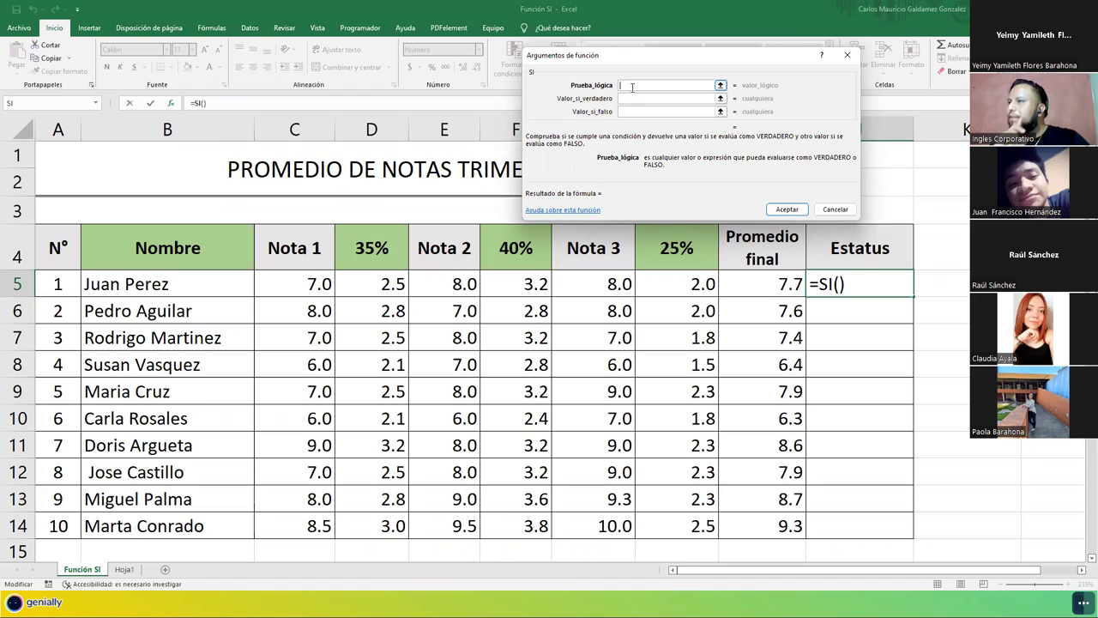
pyautogui.click(771, 285)
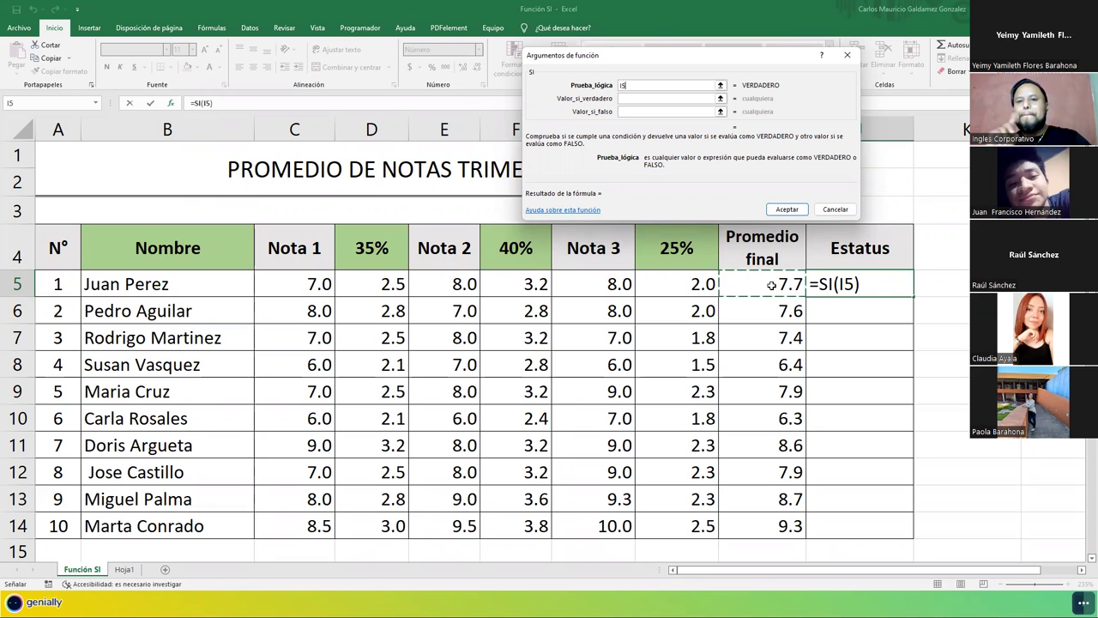
pyautogui.write('>=')
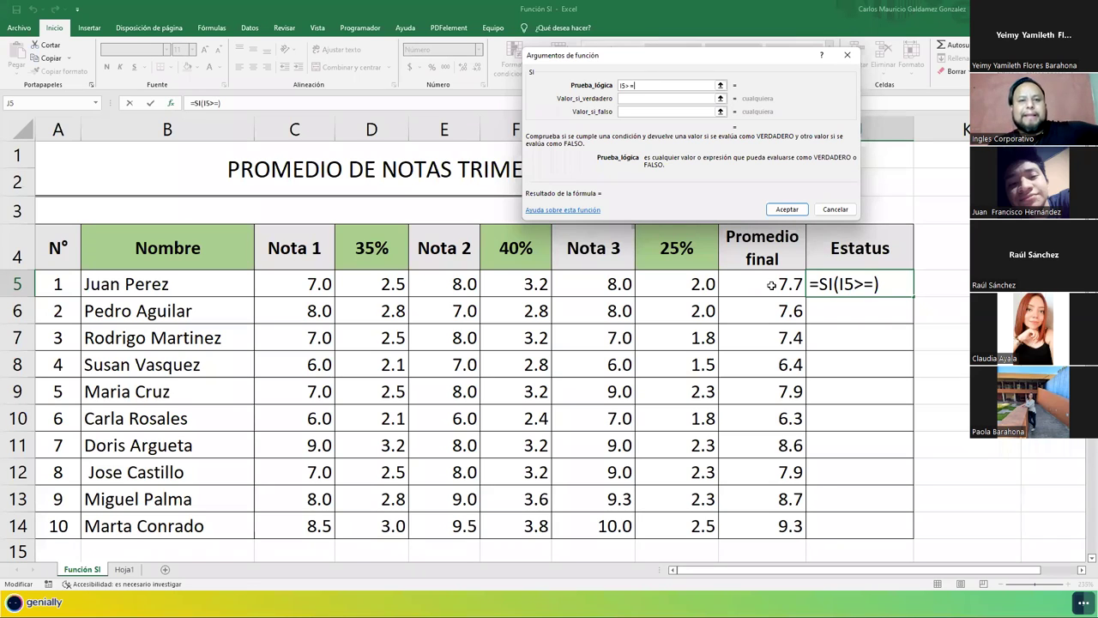
pyautogui.write('7')
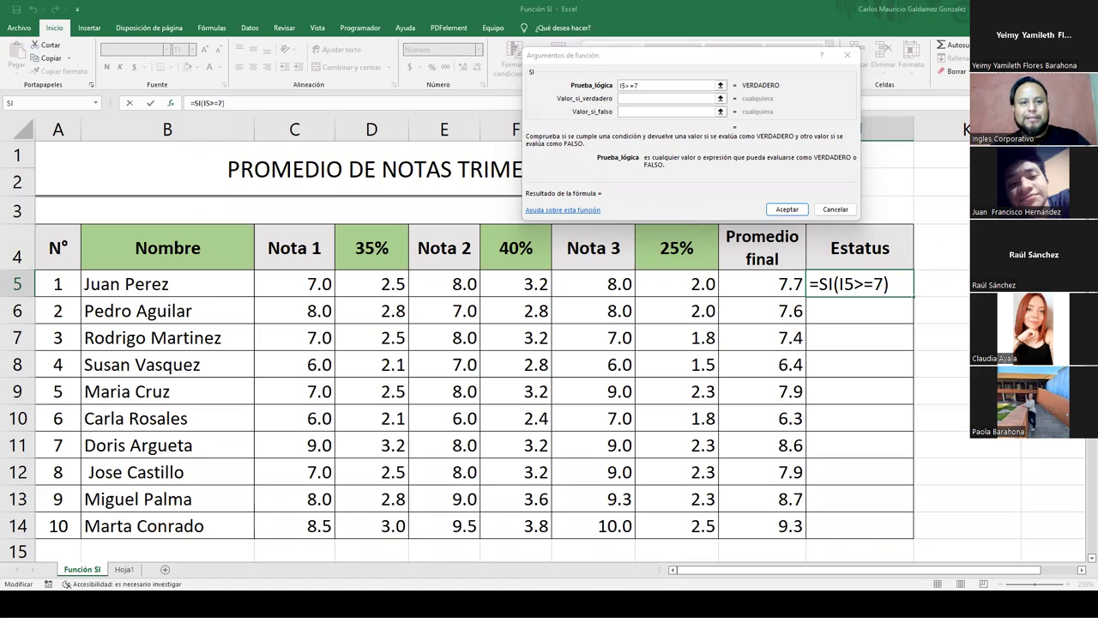
# - Turn on the screen magnifier and set the J5 function's Valor_si_verdadero argument to "APROBADO"
pyautogui.press('super+plus')
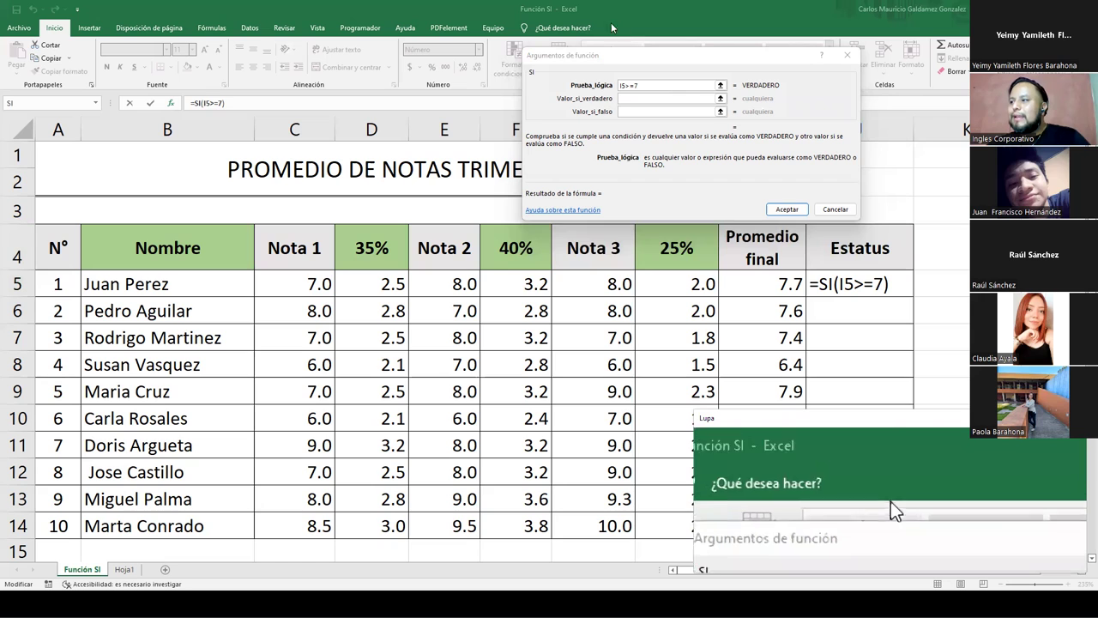
pyautogui.moveTo(646, 63); pyautogui.dragTo(561, 68)
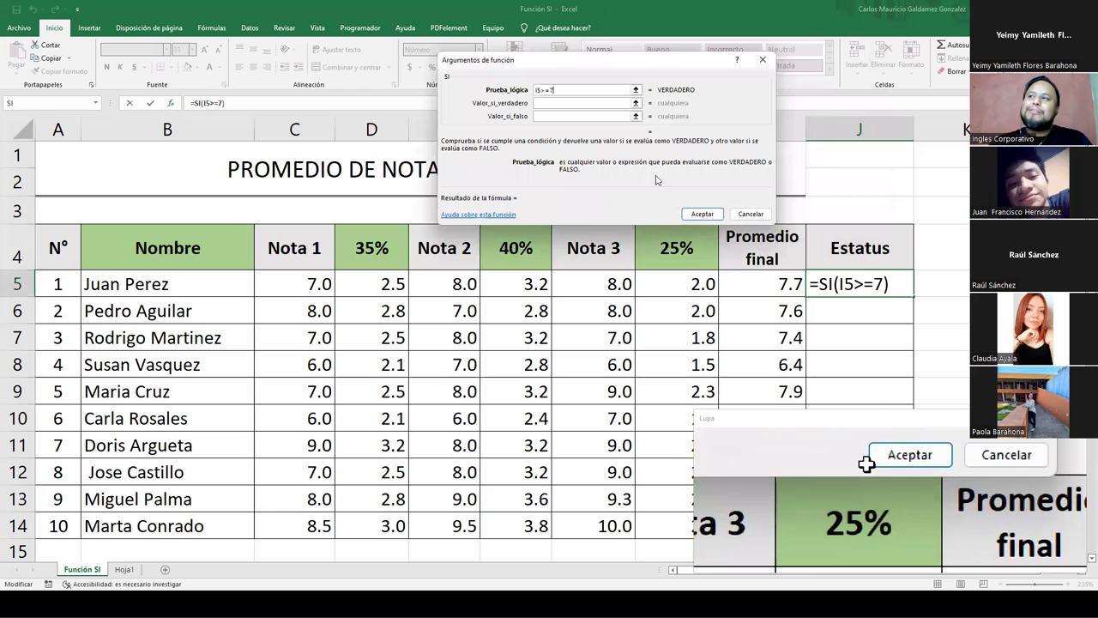
pyautogui.click(603, 104)
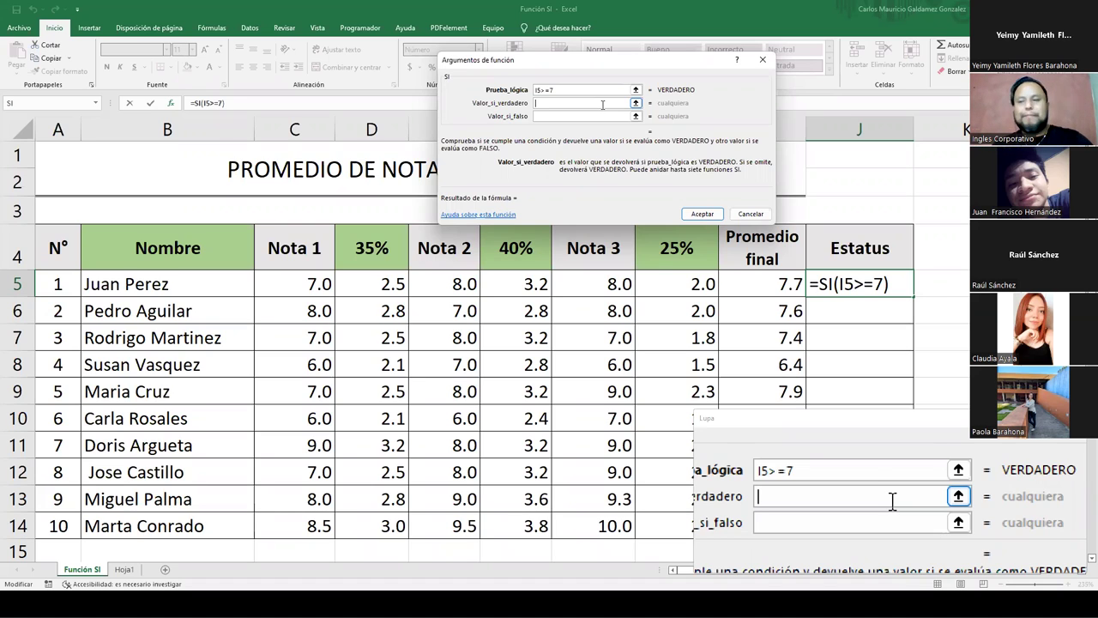
pyautogui.write('"')
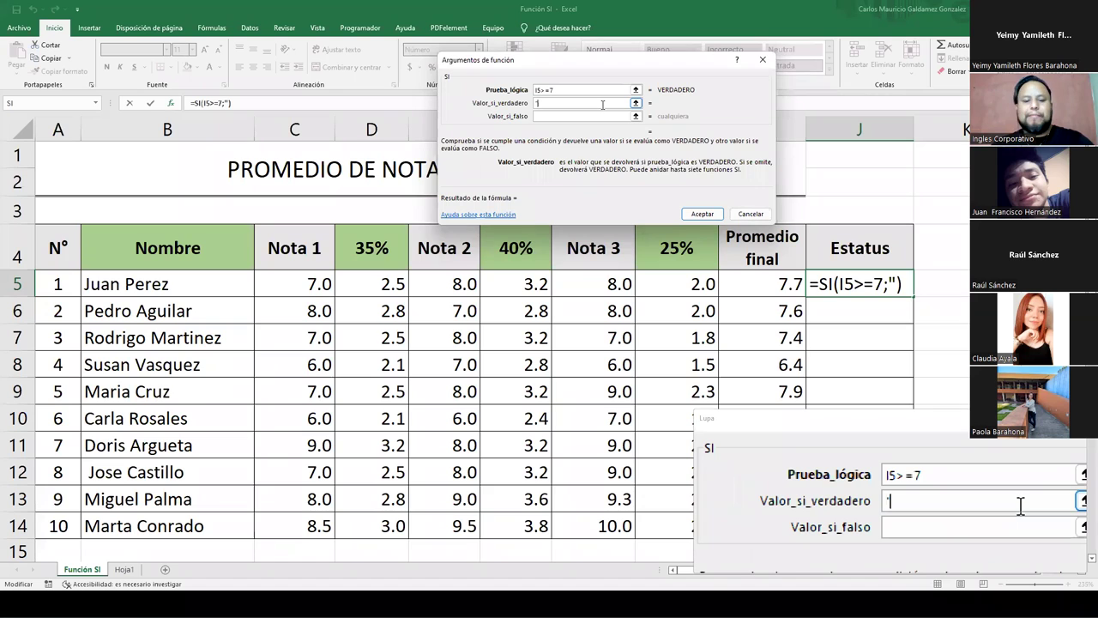
pyautogui.write('APROBA')
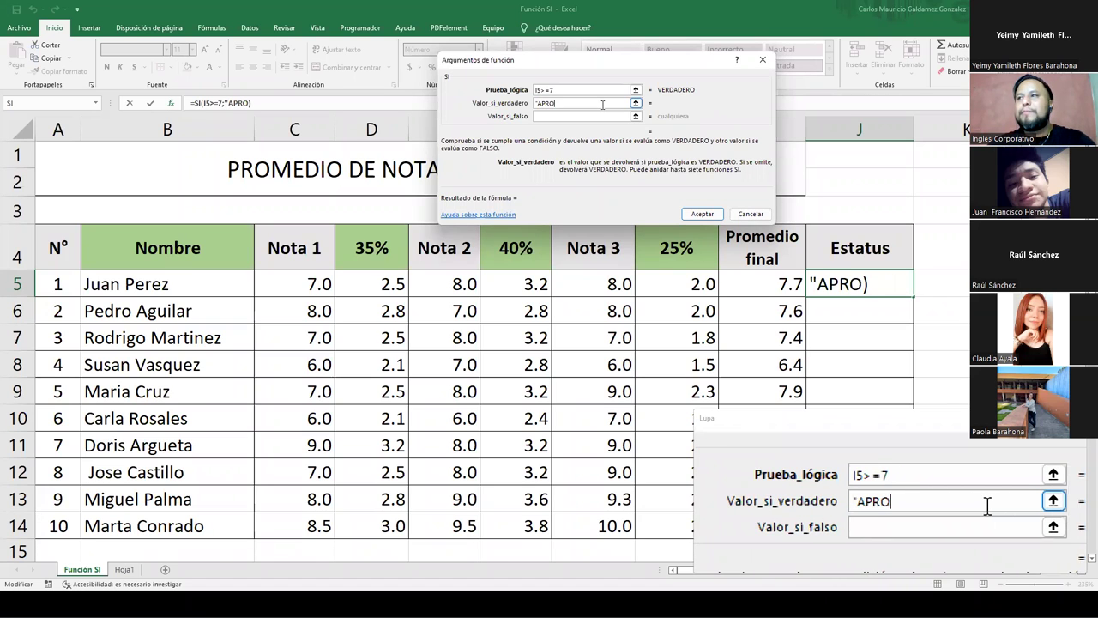
pyautogui.press('BackSpace')
pyautogui.write('BADO"')
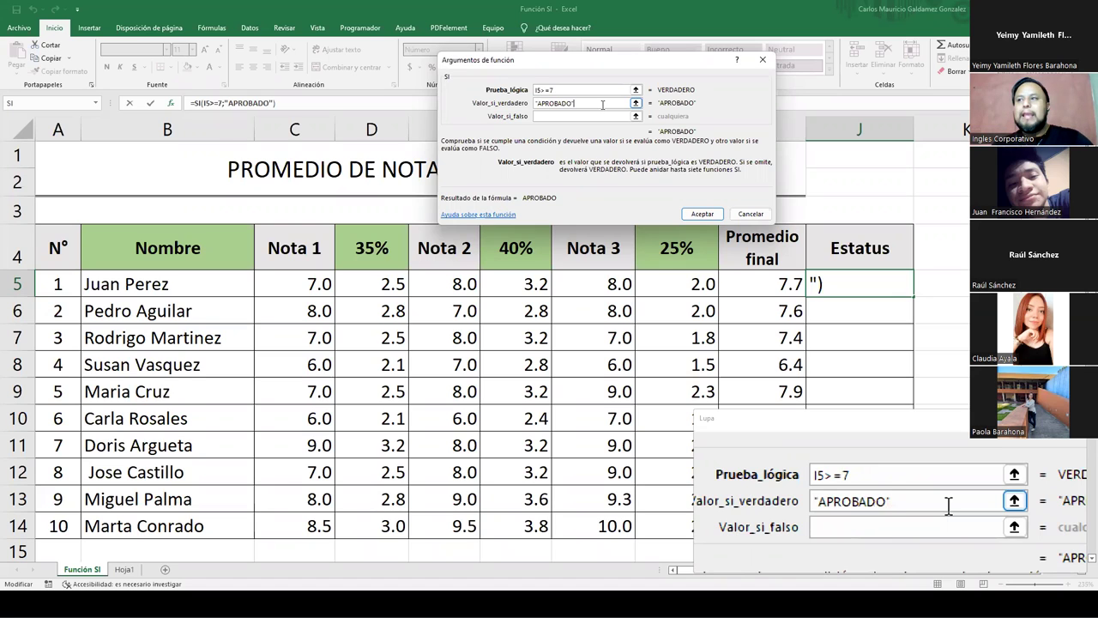
# - Set the J5 function's Valor_si_falso argument to "REPROBADO", accept the formula, and select the I5 average it tests
pyautogui.click(595, 117)
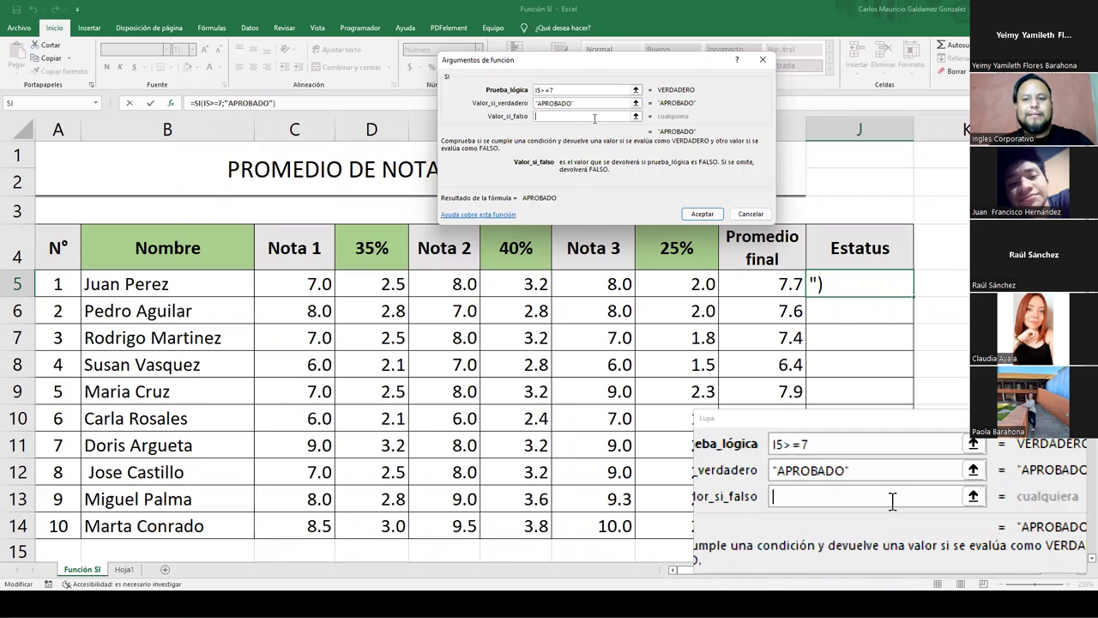
pyautogui.write('"RE')
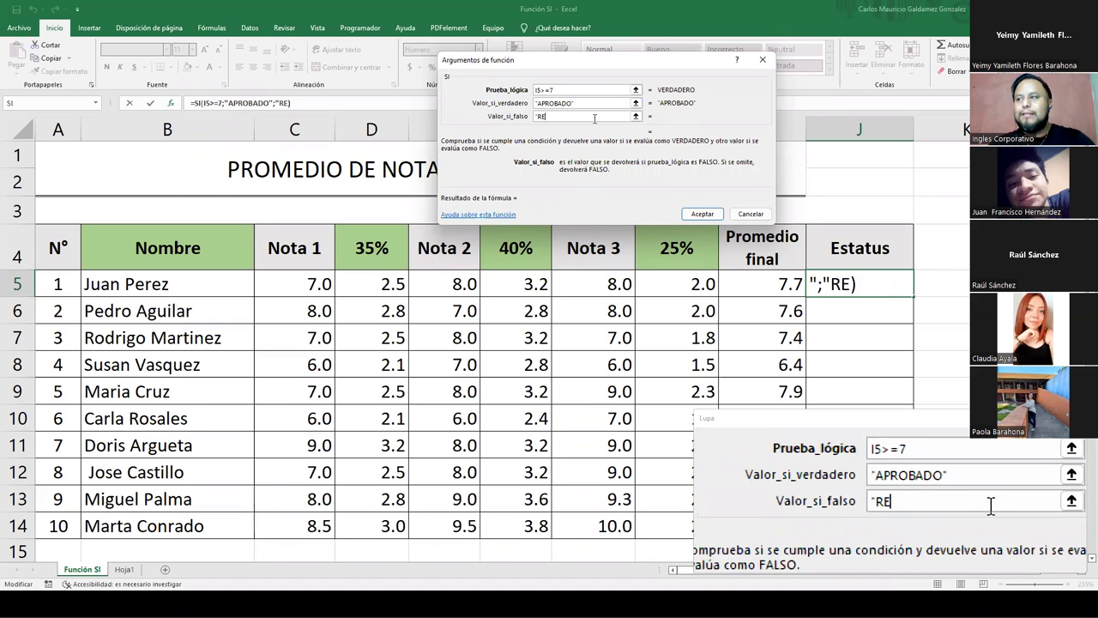
pyautogui.write('PROBADO"')
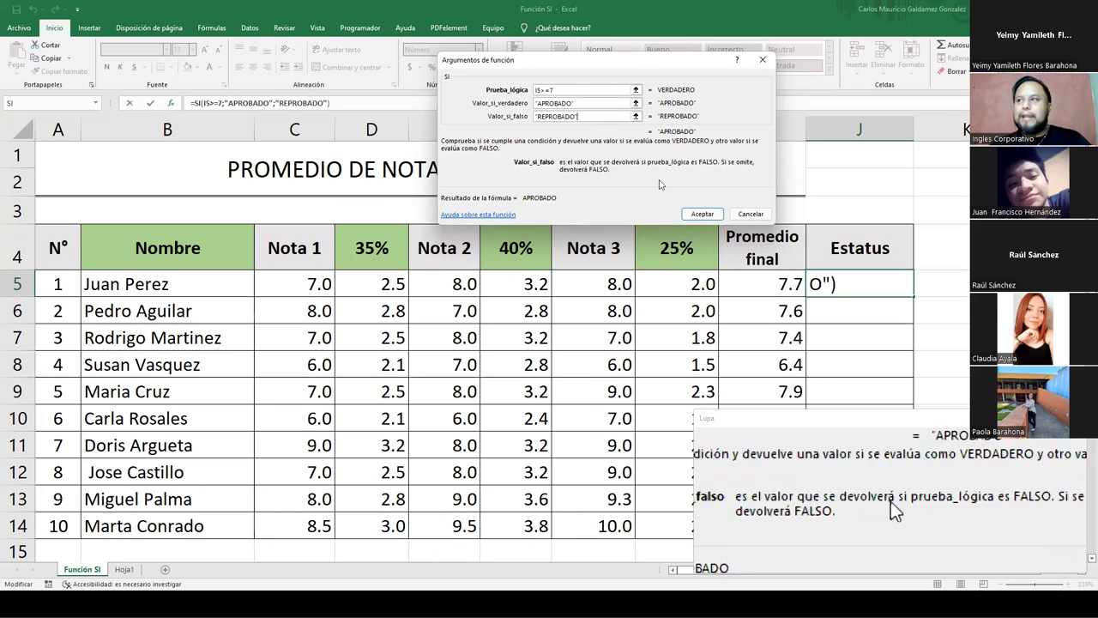
pyautogui.click(702, 214)
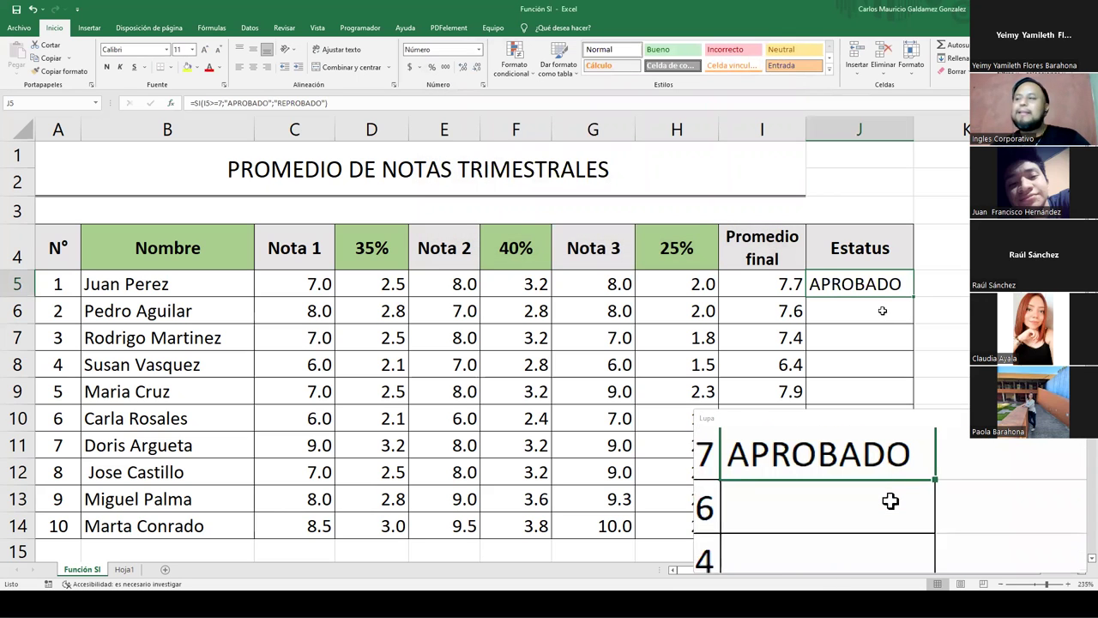
pyautogui.click(744, 279)
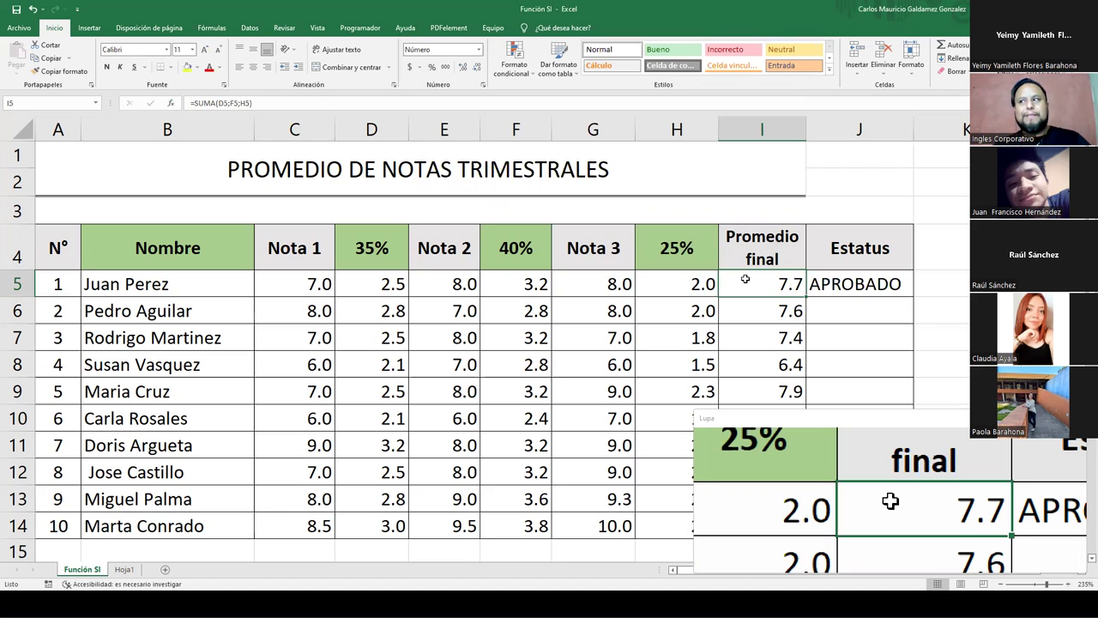
# - Write the start of an SI formula directly in J6, with I6>=7 as its logical test
pyautogui.click(875, 312)
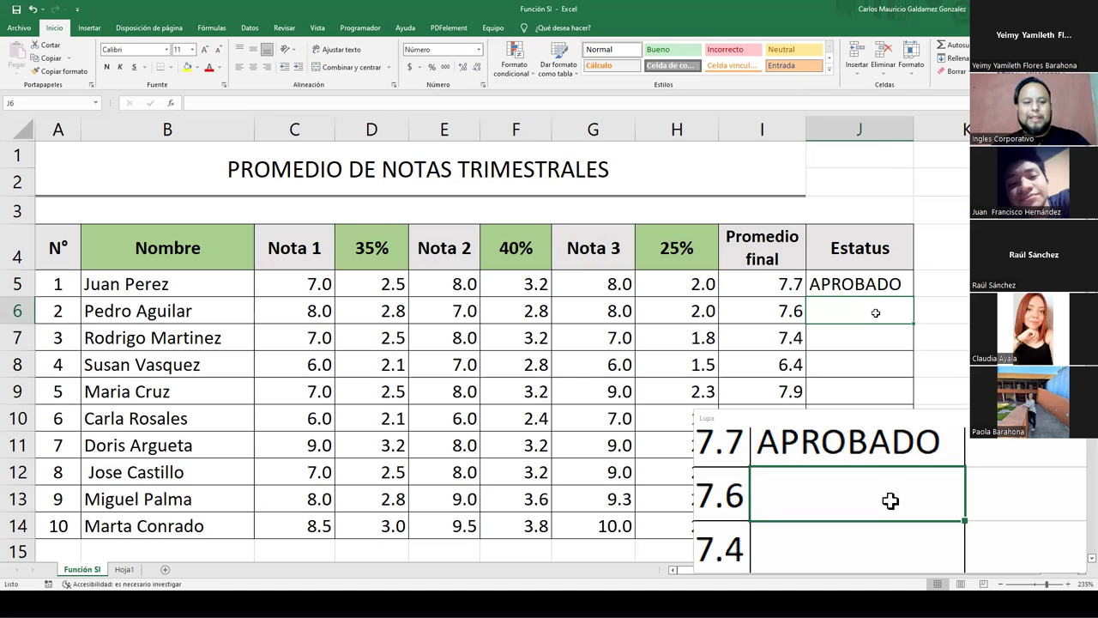
pyautogui.write('=')
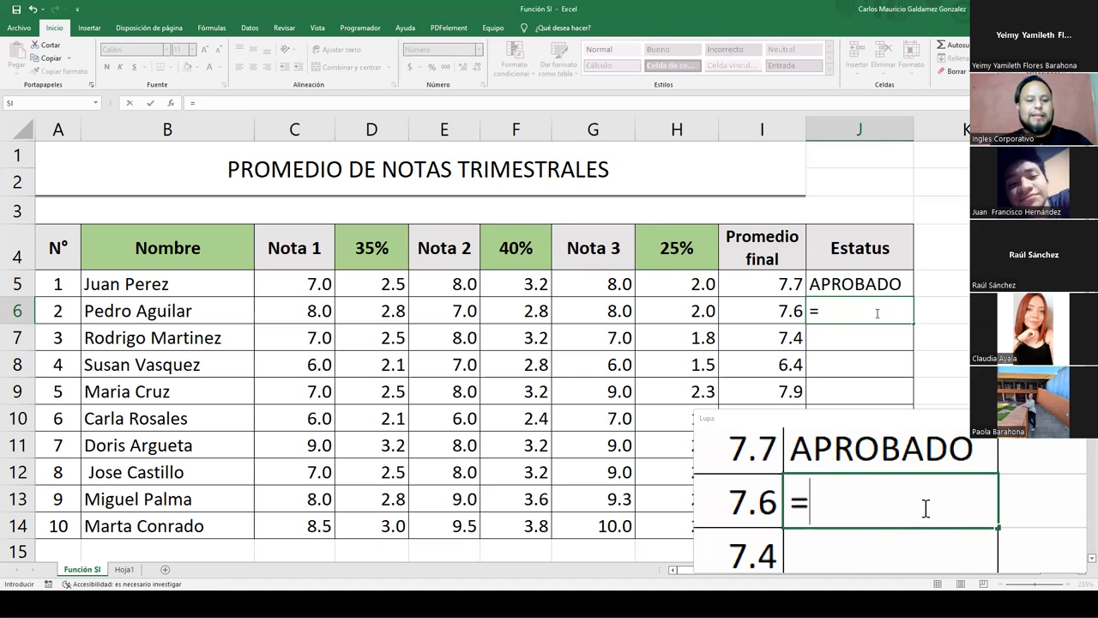
pyautogui.write('SI')
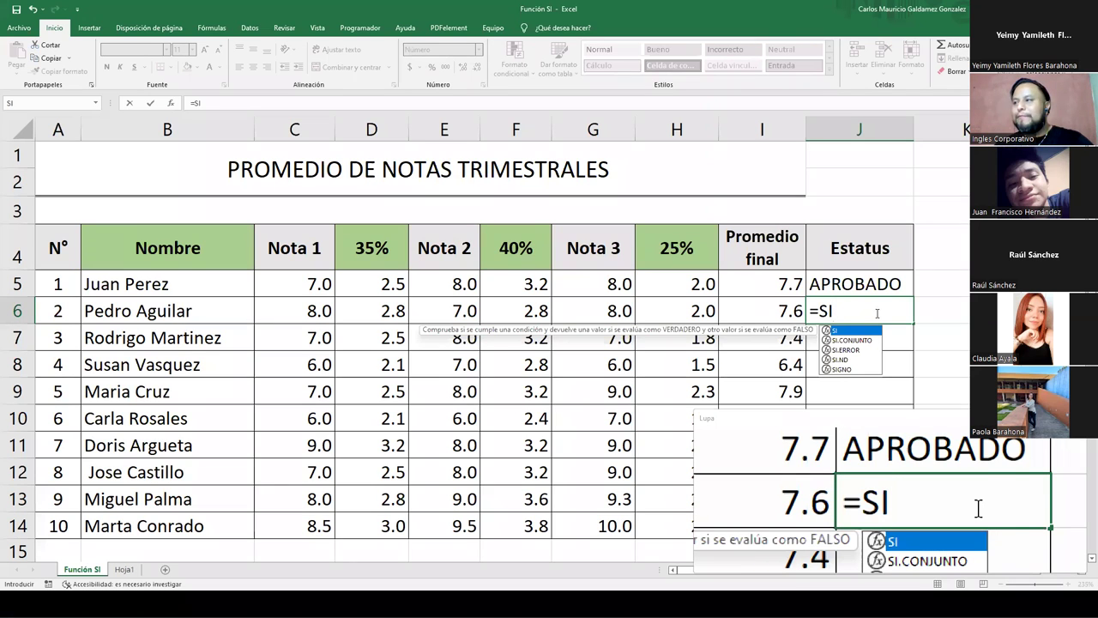
pyautogui.write('(')
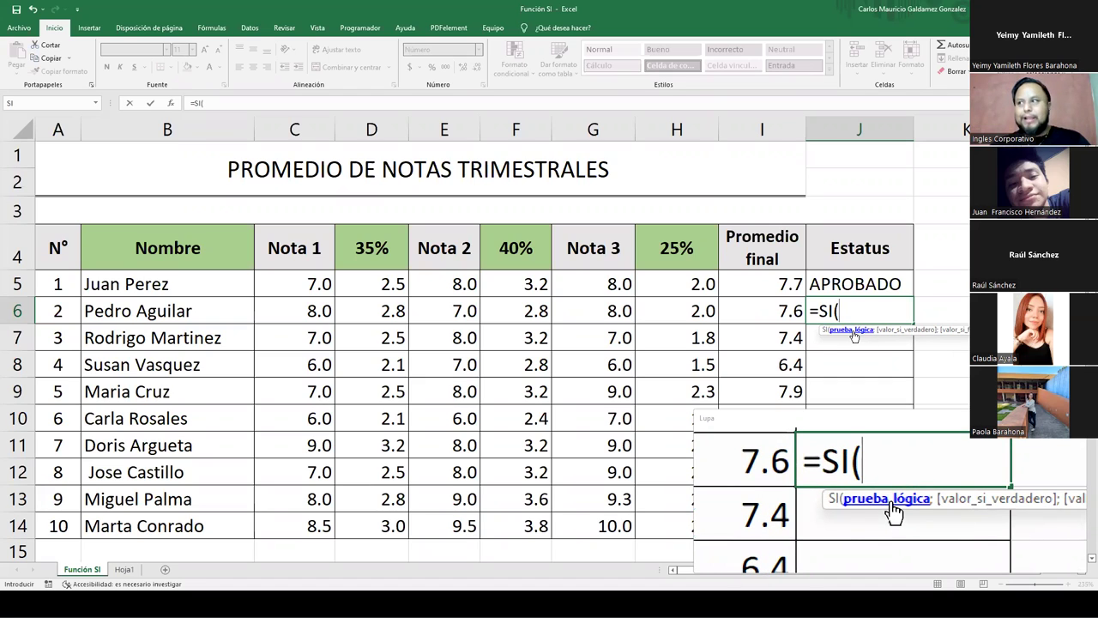
pyautogui.click(757, 309)
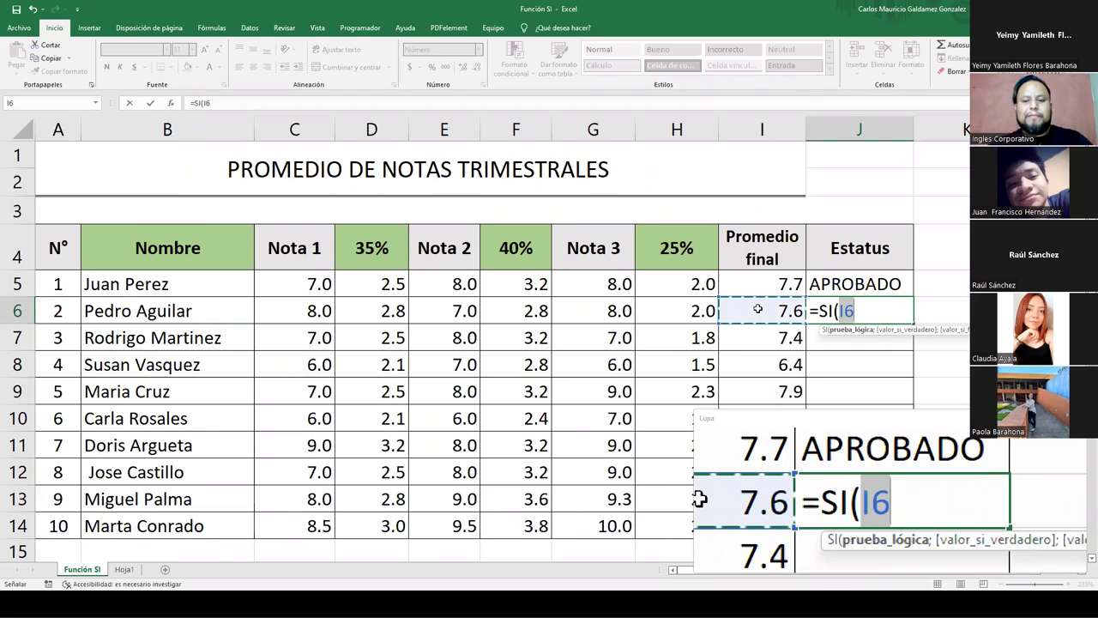
pyautogui.write('>')
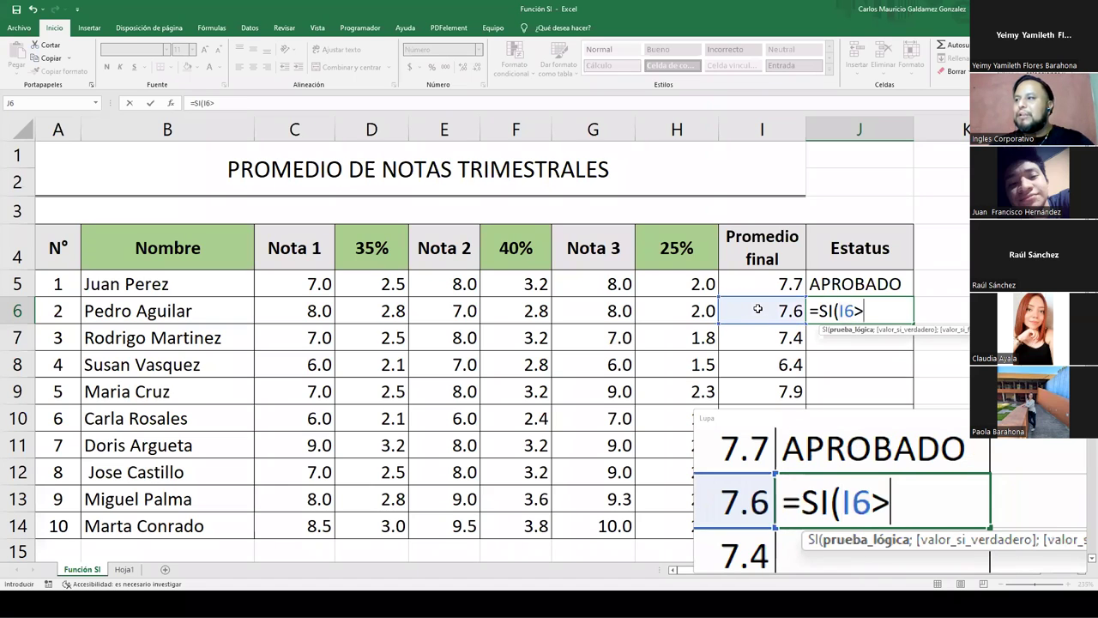
pyautogui.write('=7')
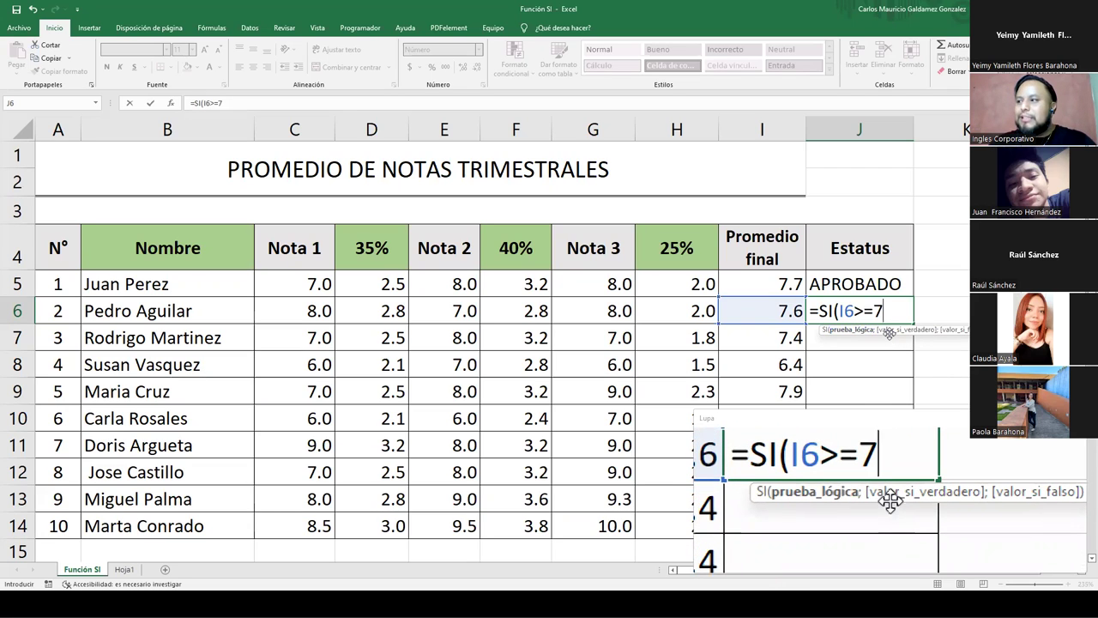
# - Complete the SI formula in J6 with "APROBADO" as the true value and "REPROBADO" as the false value, and accept it
pyautogui.write(';')
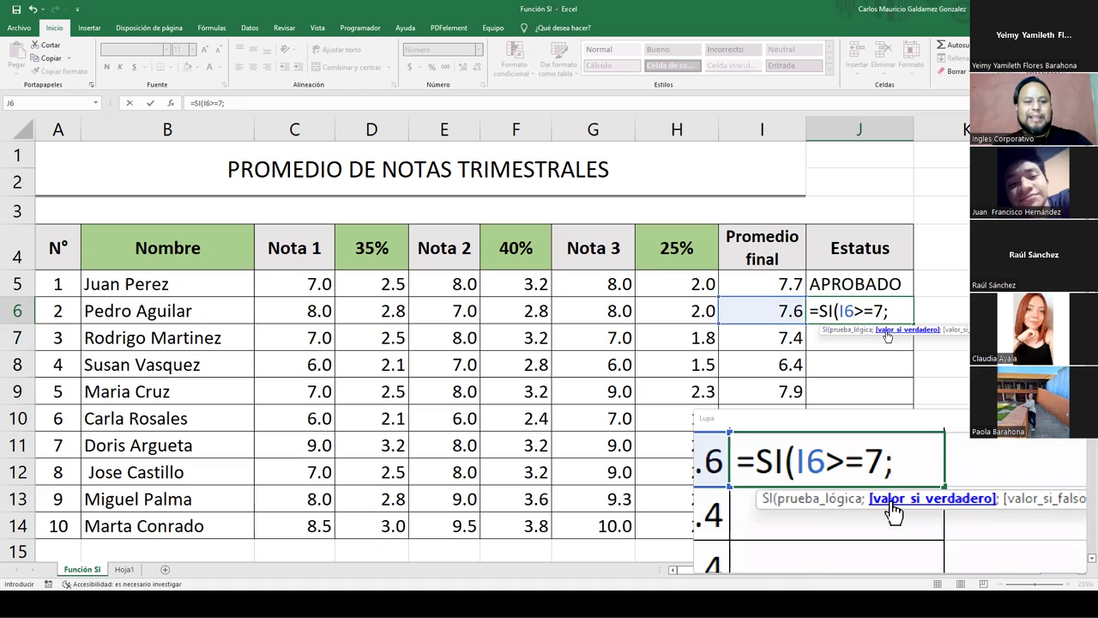
pyautogui.write('"')
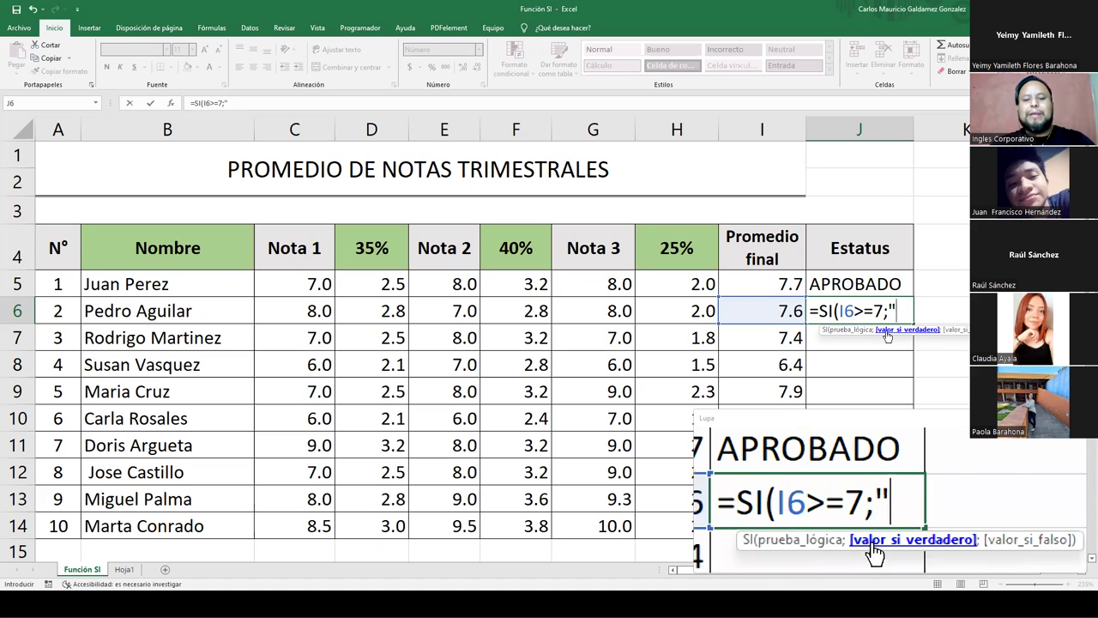
pyautogui.write('APROBADO"')
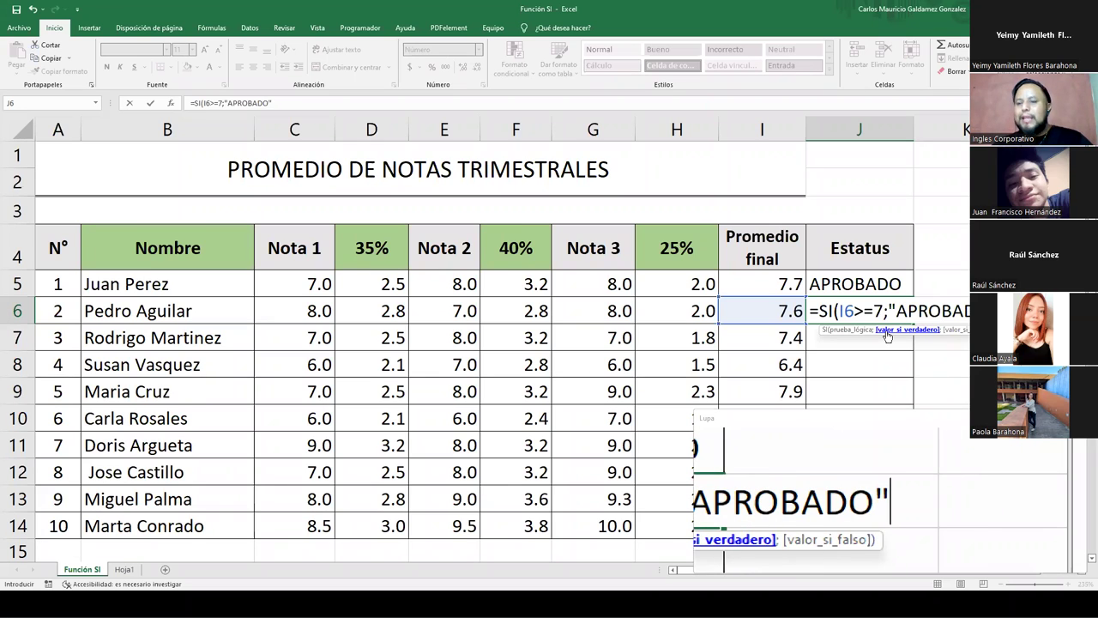
pyautogui.write(';')
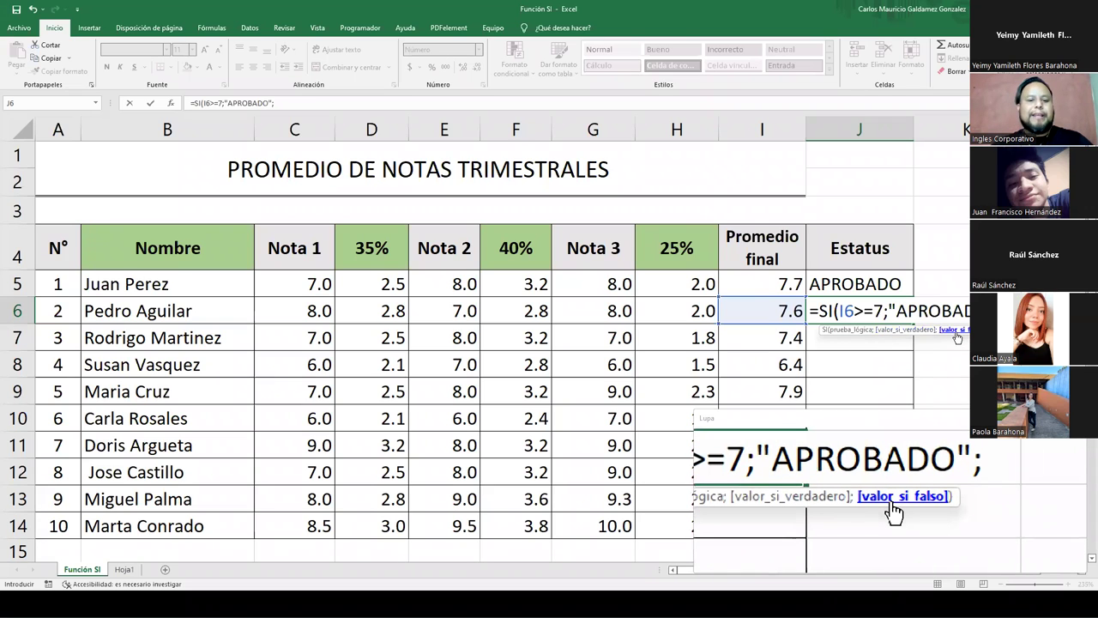
pyautogui.write('"')
pyautogui.write('R')
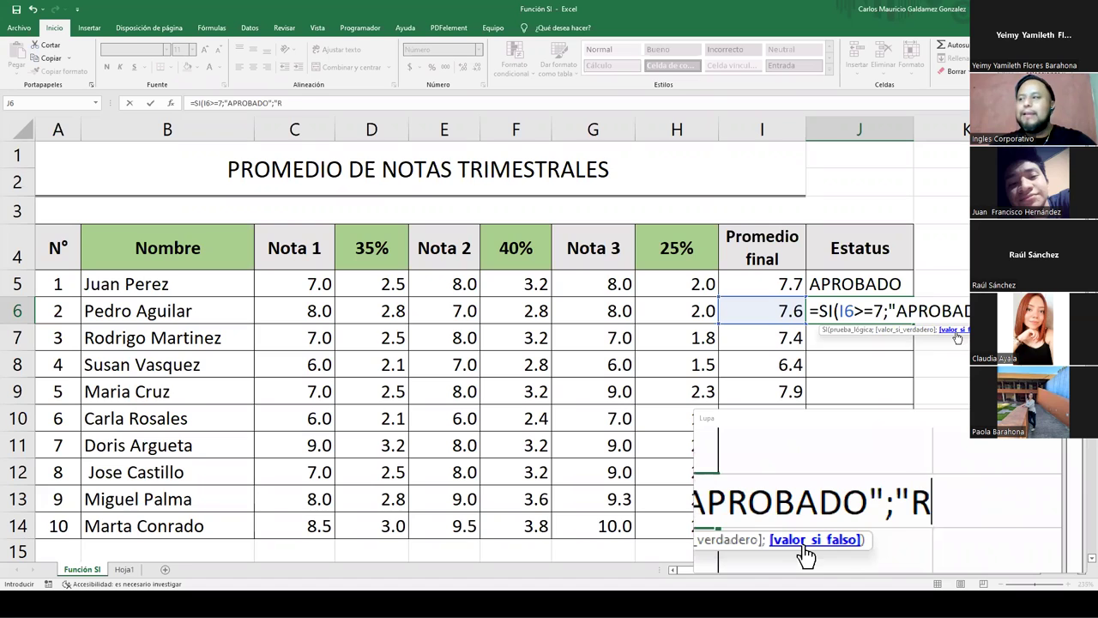
pyautogui.write('EPROBADO"')
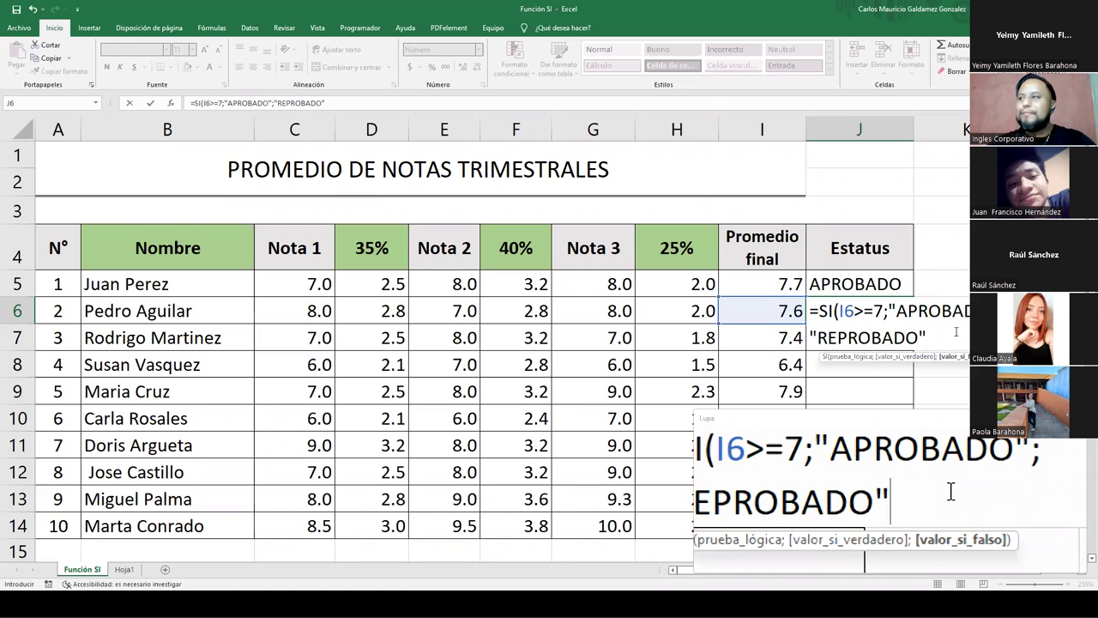
pyautogui.write(')')
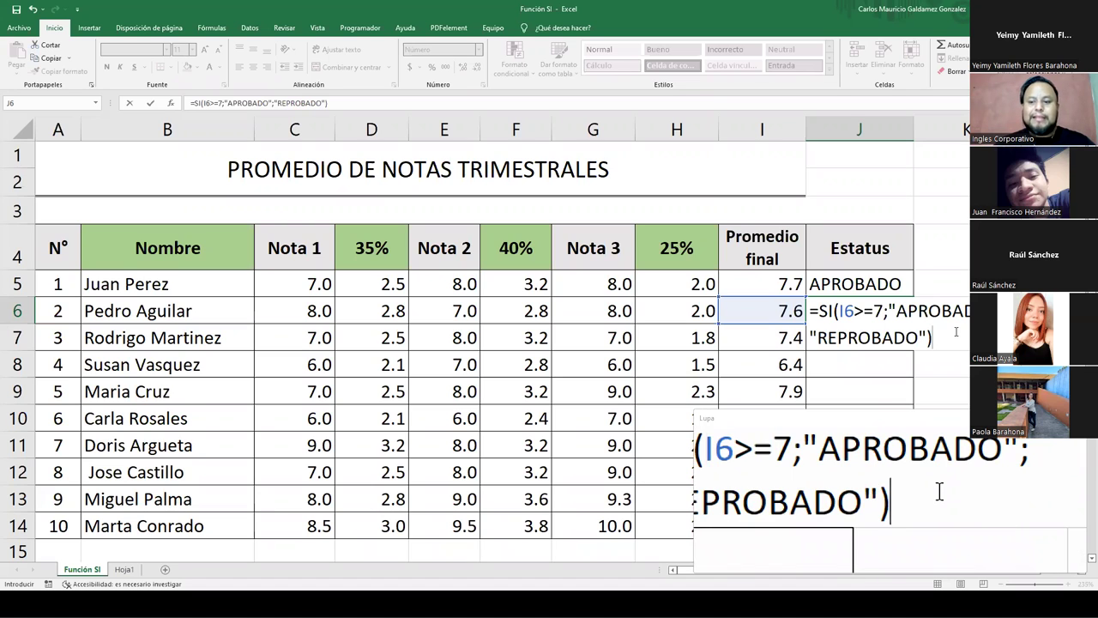
pyautogui.press('Return')
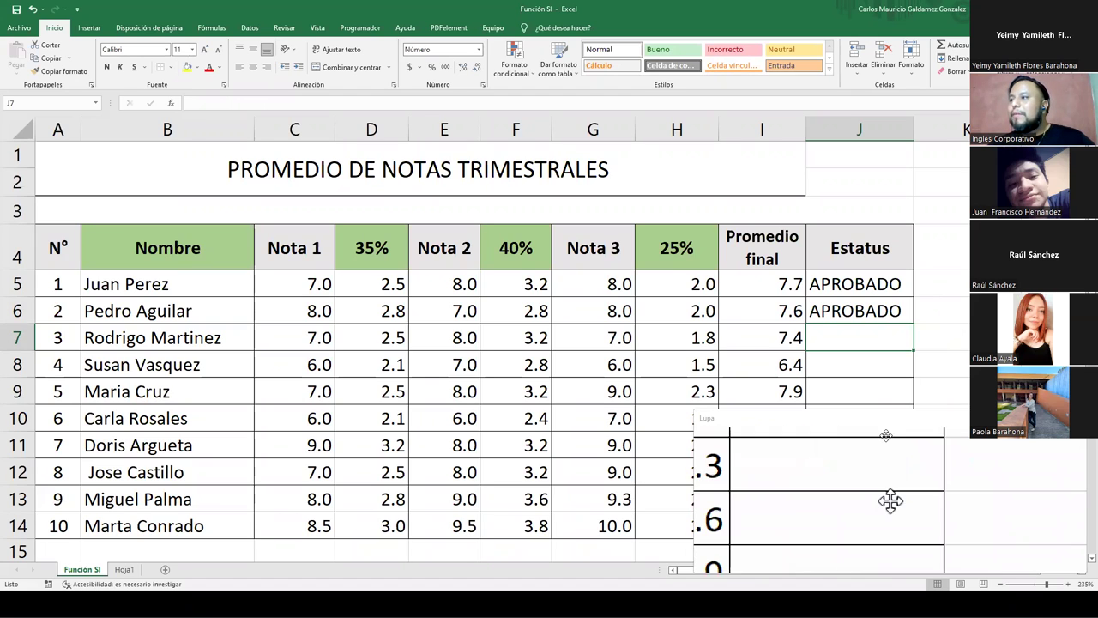
# - Fill the J5 formula down the Estatus column to J14 and select the final averages in I5:I14
pyautogui.click(878, 421)
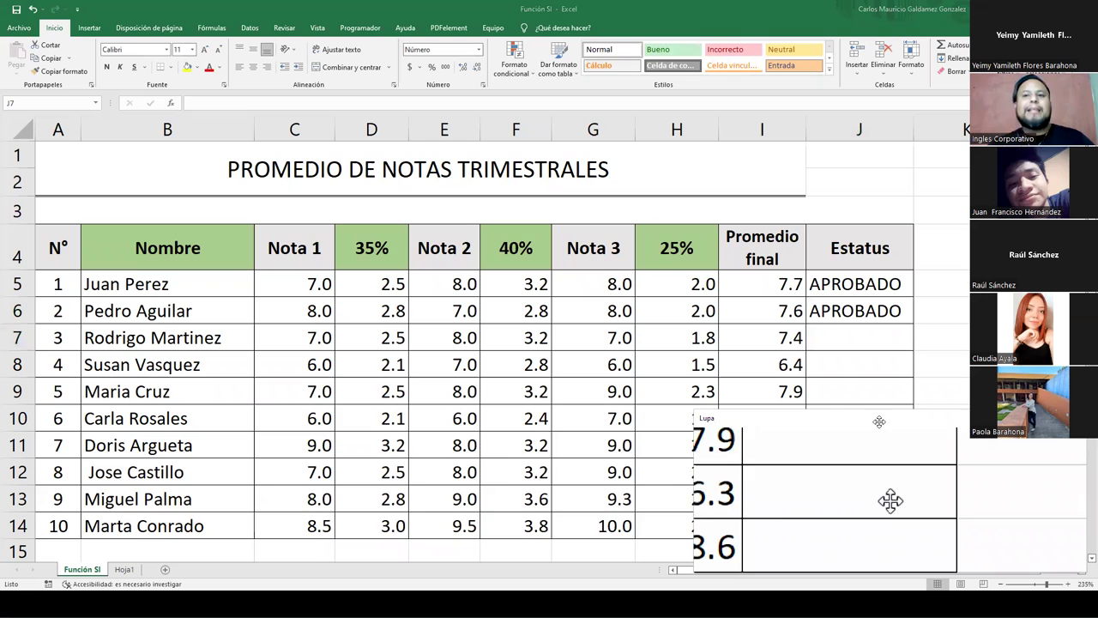
pyautogui.moveTo(878, 421); pyautogui.dragTo(499, 388)
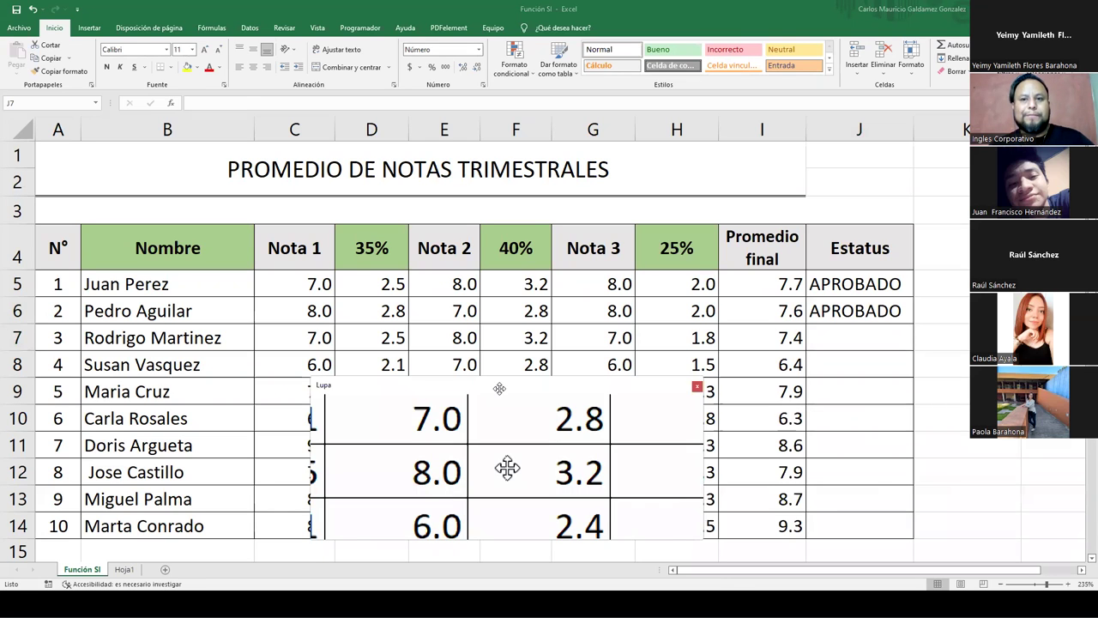
pyautogui.click(847, 309)
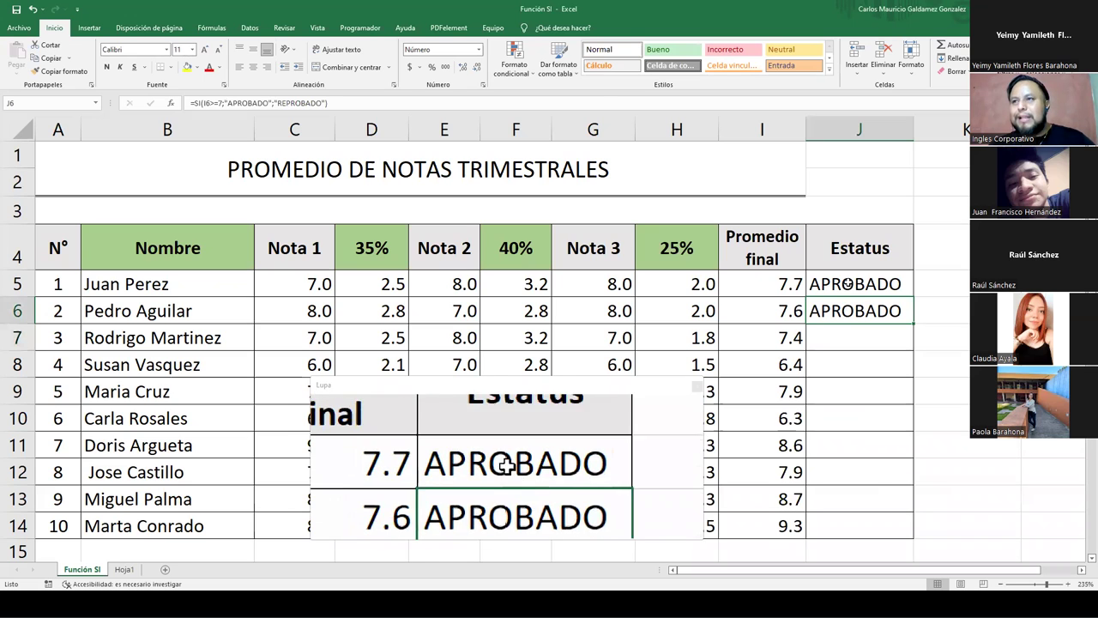
pyautogui.click(844, 282)
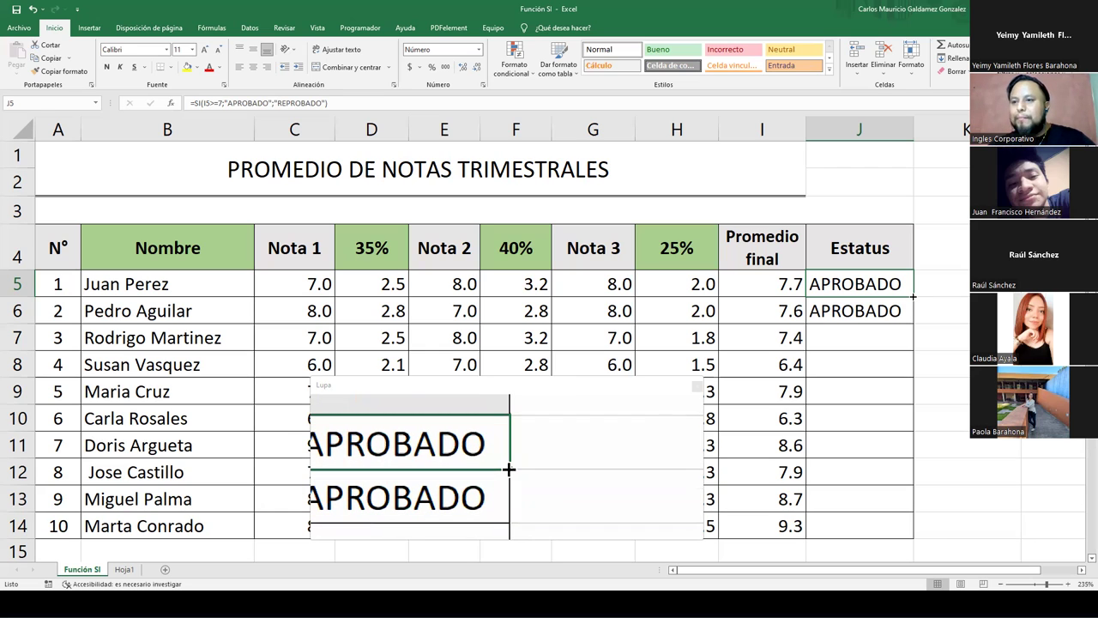
pyautogui.moveTo(913, 296); pyautogui.dragTo(898, 537)
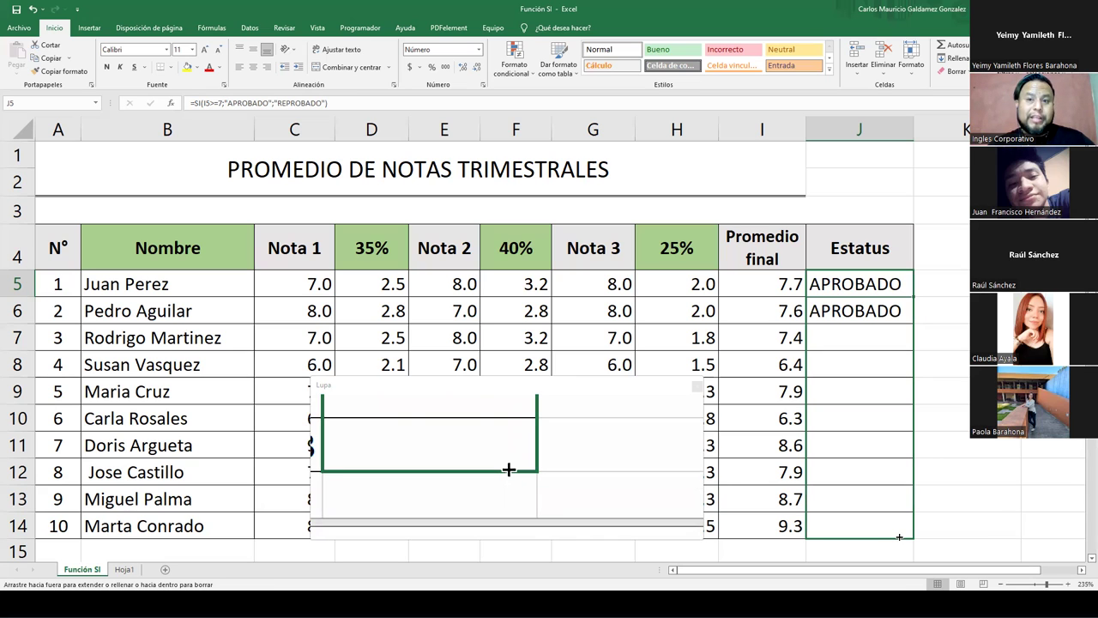
pyautogui.moveTo(899, 537); pyautogui.dragTo(898, 534)
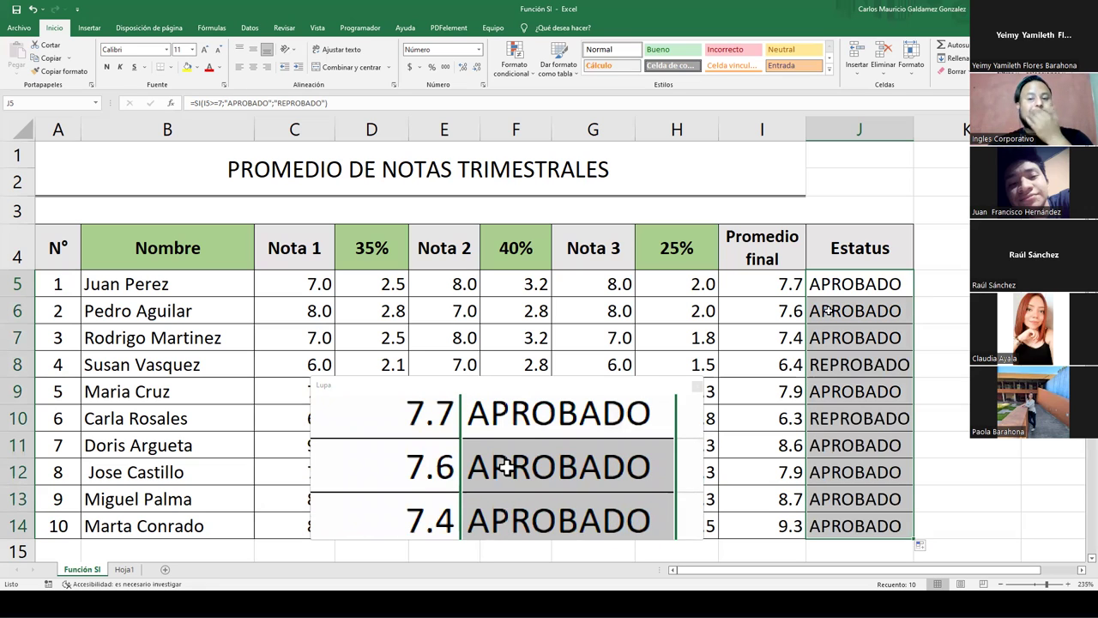
pyautogui.moveTo(764, 284); pyautogui.dragTo(752, 522)
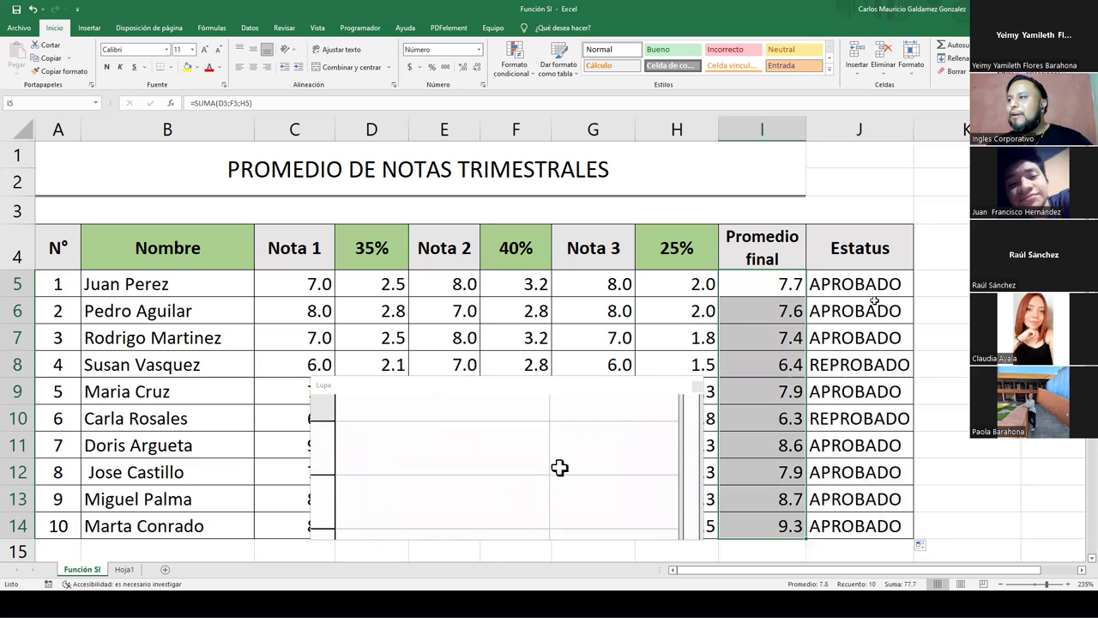
# - Copy the full text of the J5 formula and send it to the students in the meeting chat
pyautogui.click(849, 284)
pyautogui.moveTo(352, 107); pyautogui.dragTo(180, 106)
pyautogui.hotkey('ctrl', 'c')
pyautogui.hotkey('ctrl', 'v')
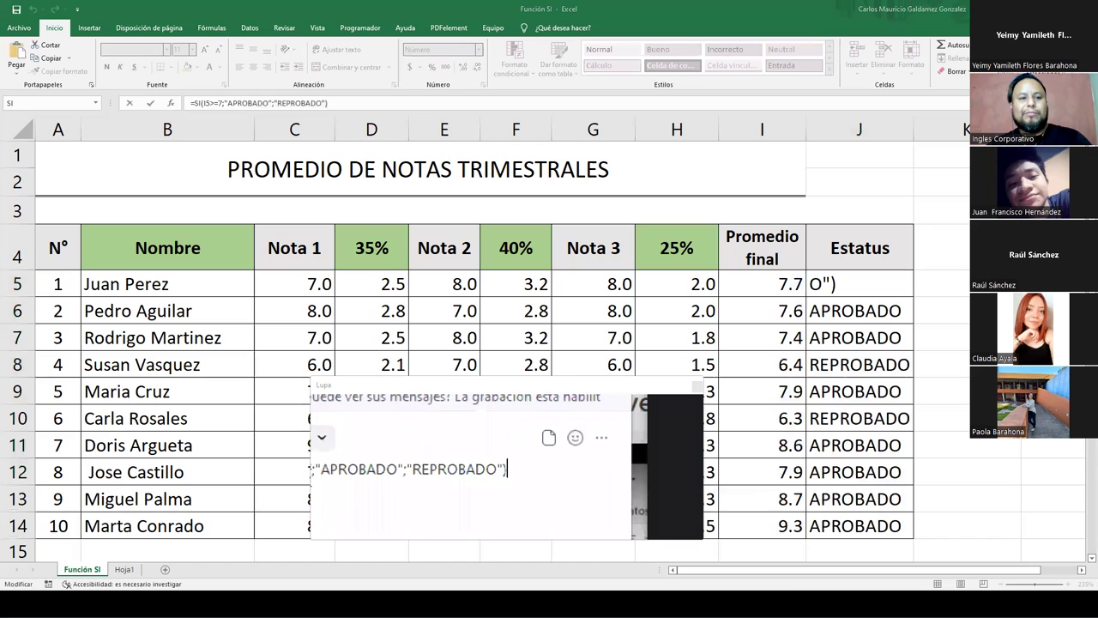
pyautogui.press('Return')
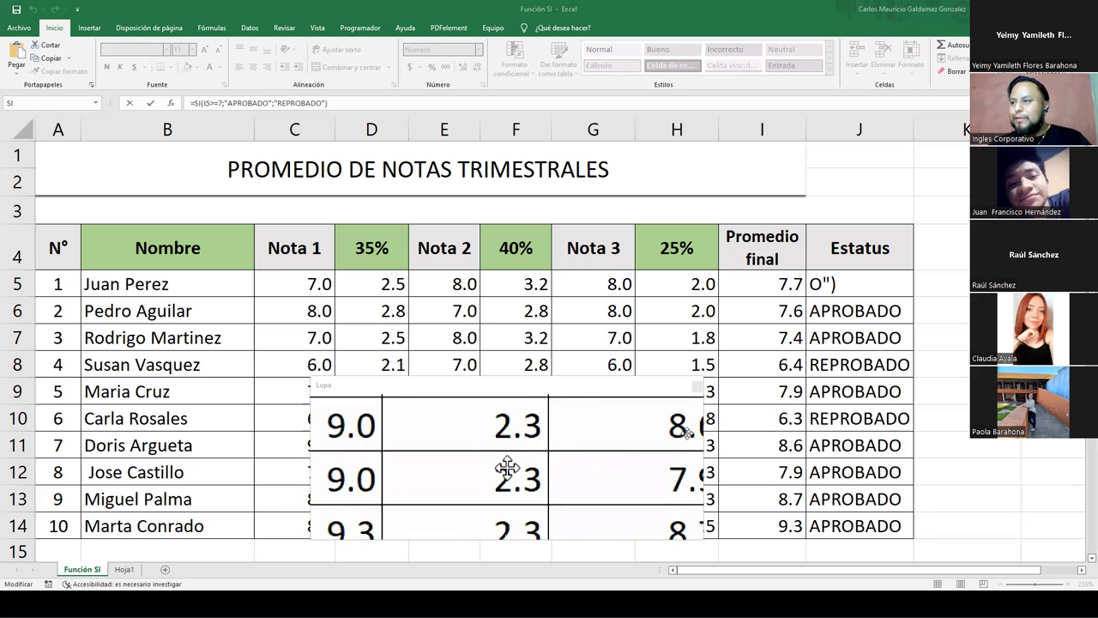
# - Close the screen magnifier and accept the J5 formula as it stands
pyautogui.click(698, 387)
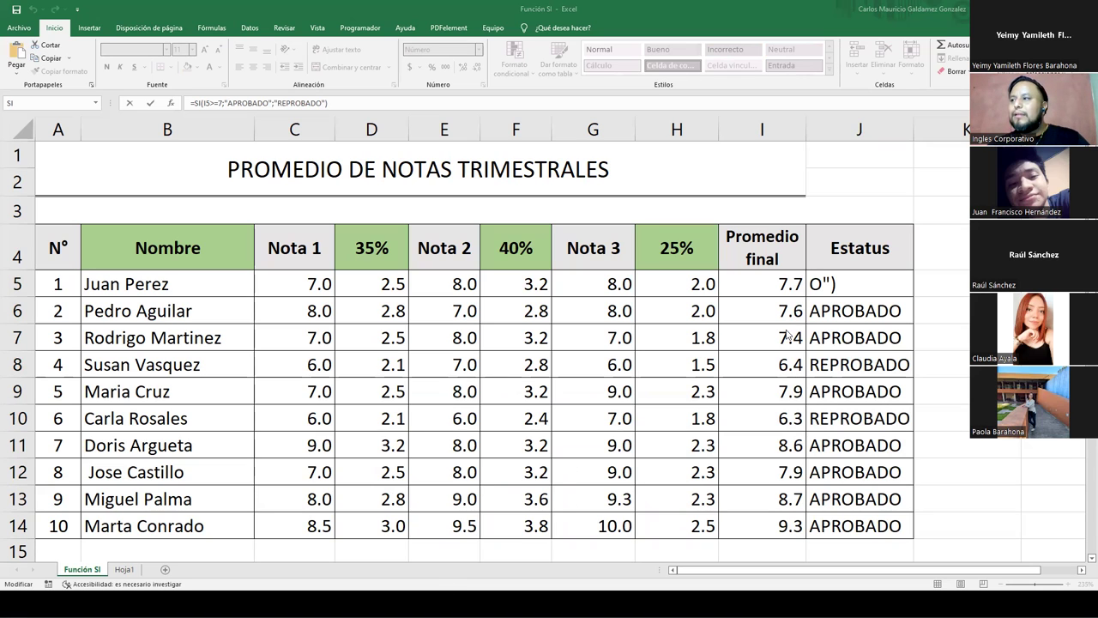
pyautogui.hotkey('ctrl', 'Return')
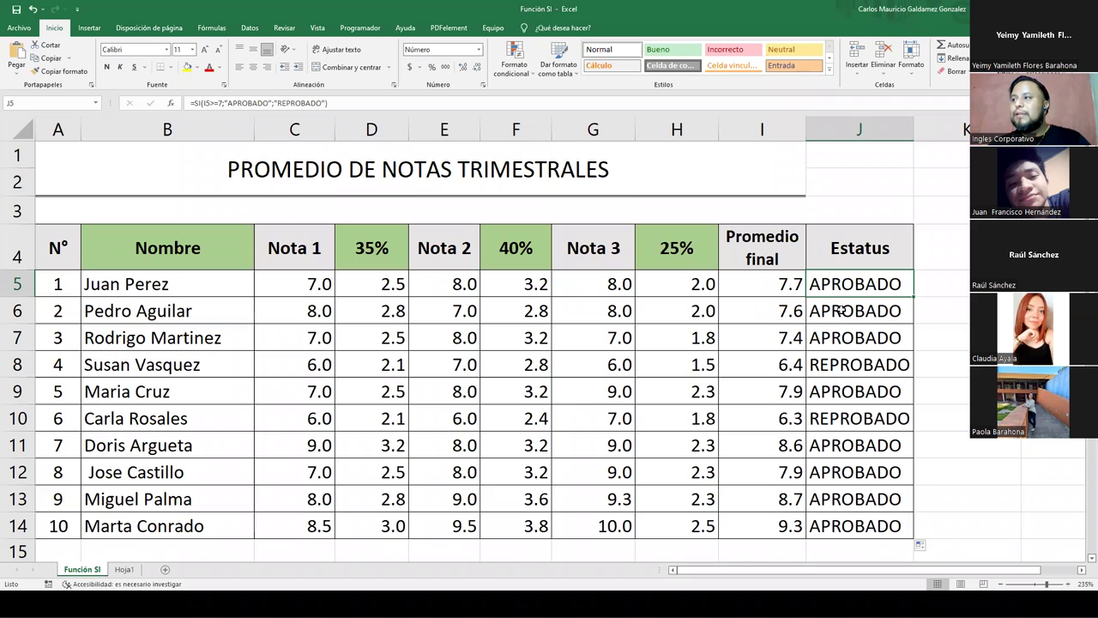
pyautogui.click(385, 103)
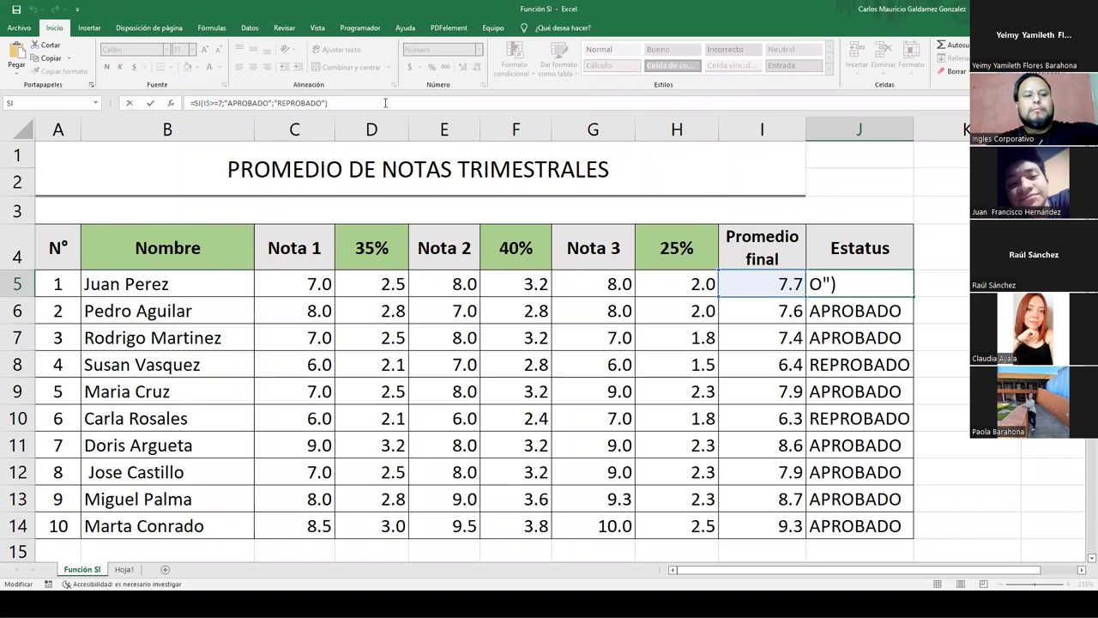
pyautogui.hotkey('ctrl', 'Return')
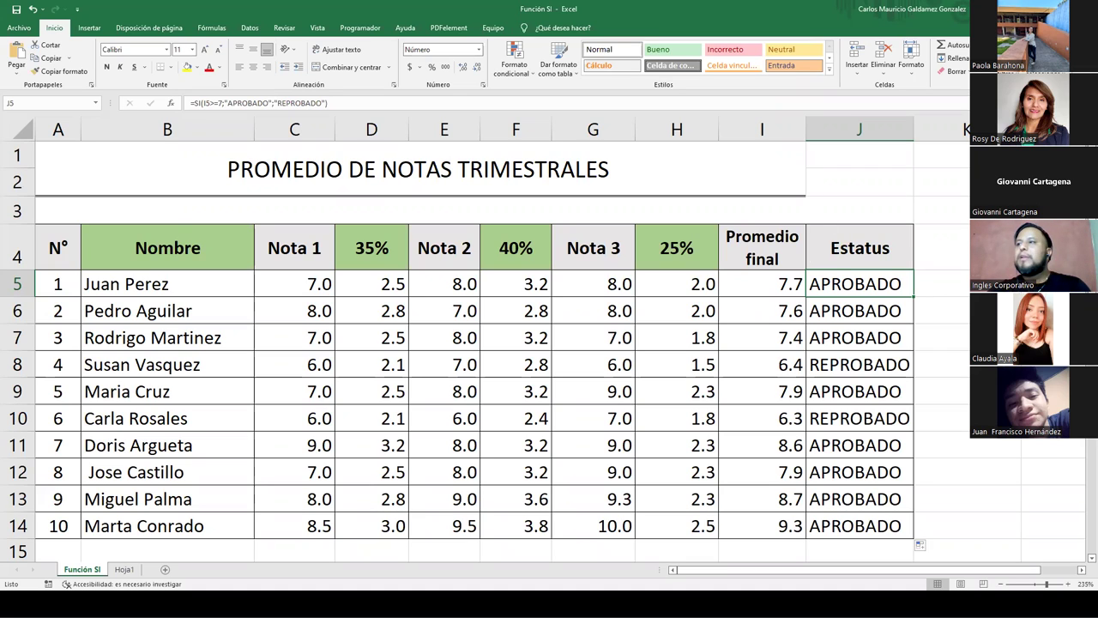
# - Examine how column J and row 5 cross at cell J5, and which average the formulas in J5 and J6 reference
pyautogui.click(852, 134)
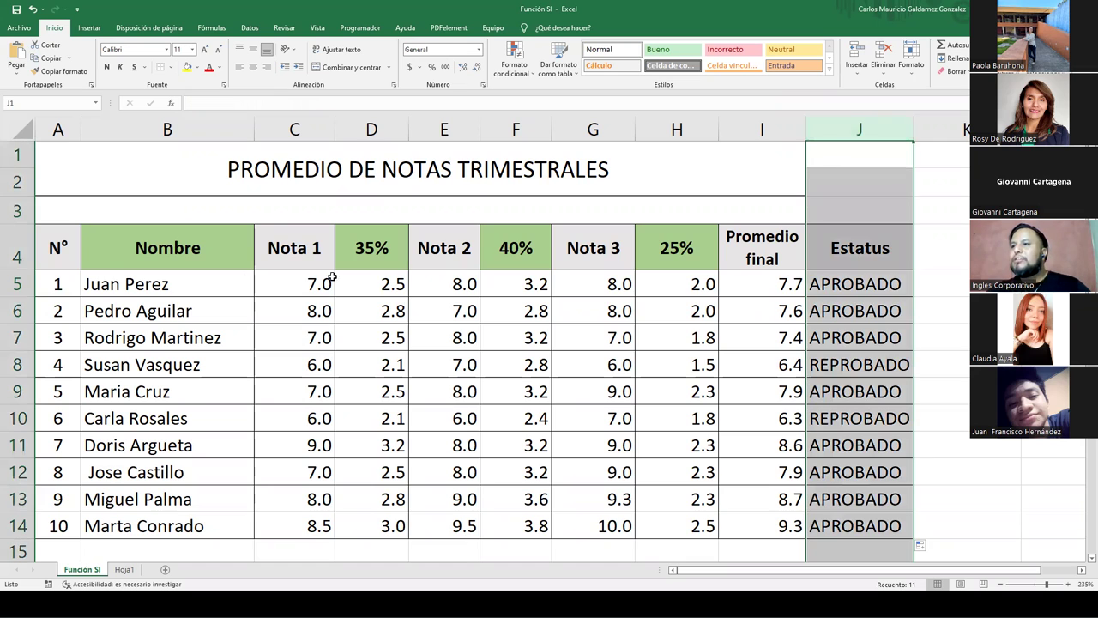
pyautogui.keyDown('ctrl'); pyautogui.click(28, 286); pyautogui.keyUp('ctrl')
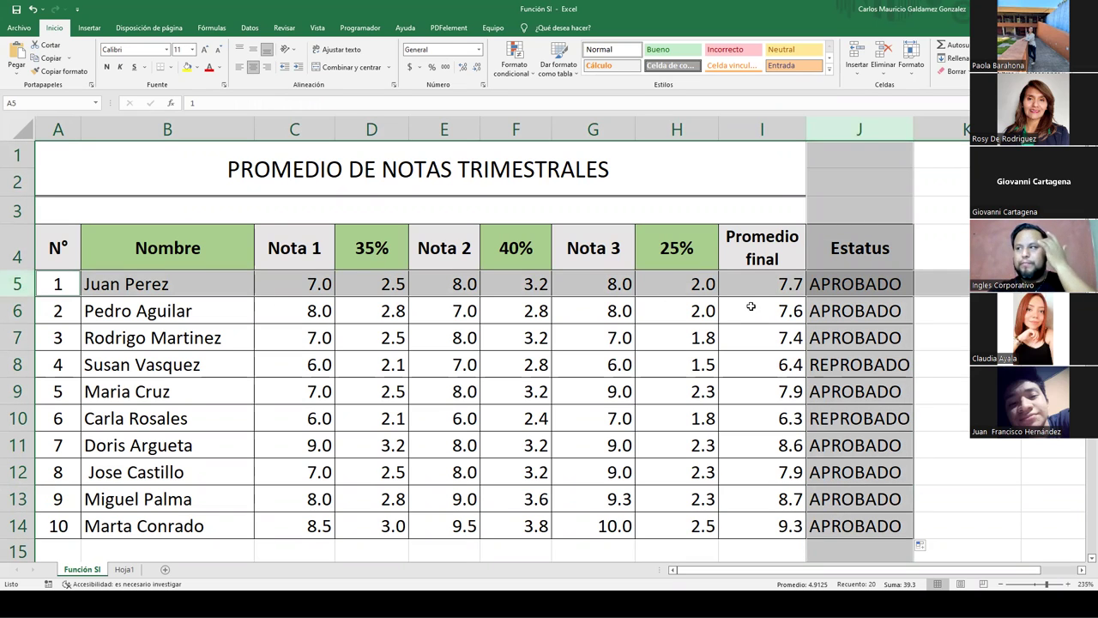
pyautogui.click(832, 286)
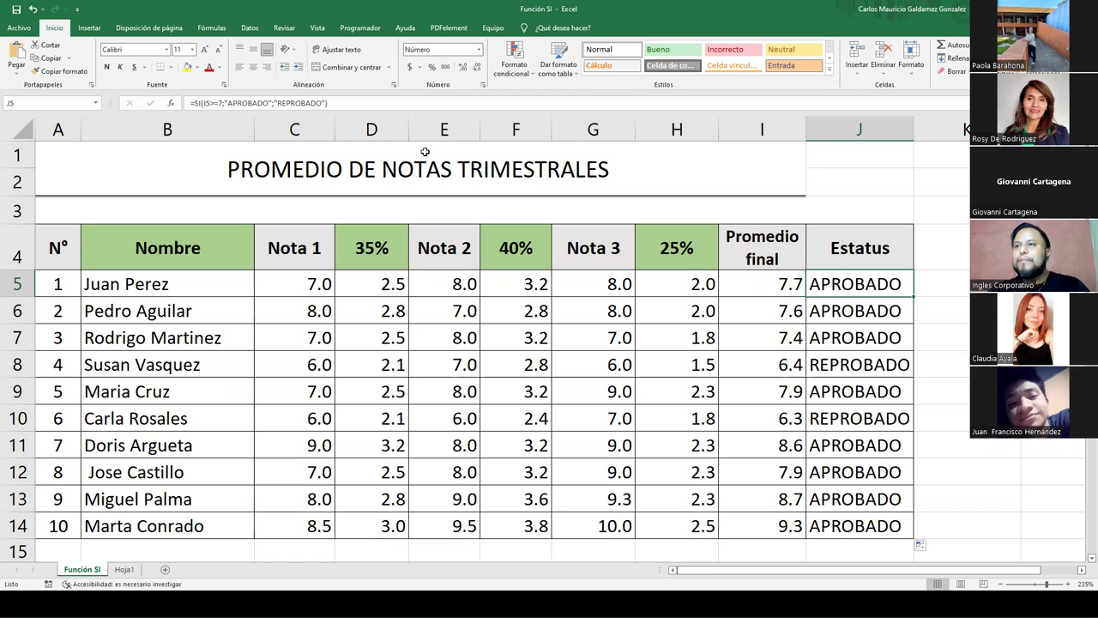
pyautogui.click(208, 105)
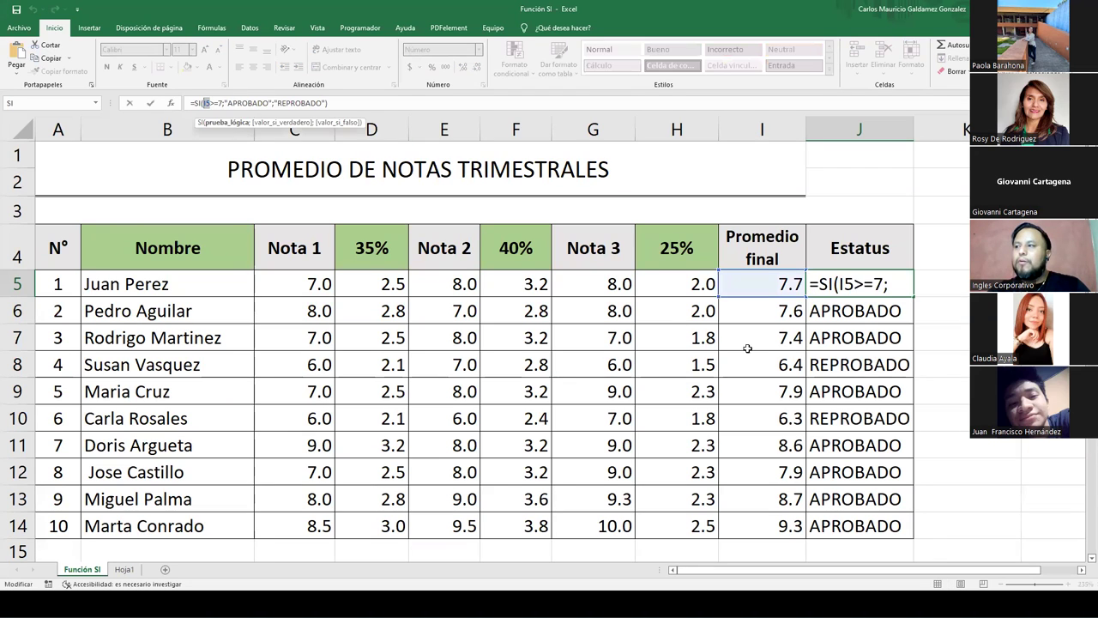
pyautogui.press('Escape')
pyautogui.click(825, 313)
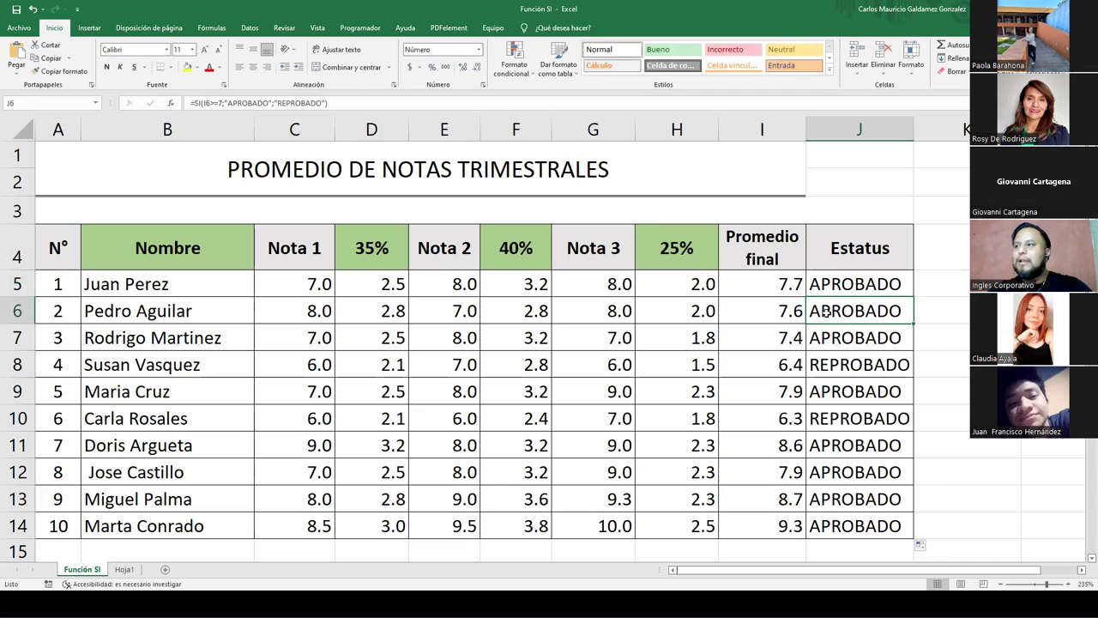
pyautogui.doubleClick(825, 313)
pyautogui.press('Escape')
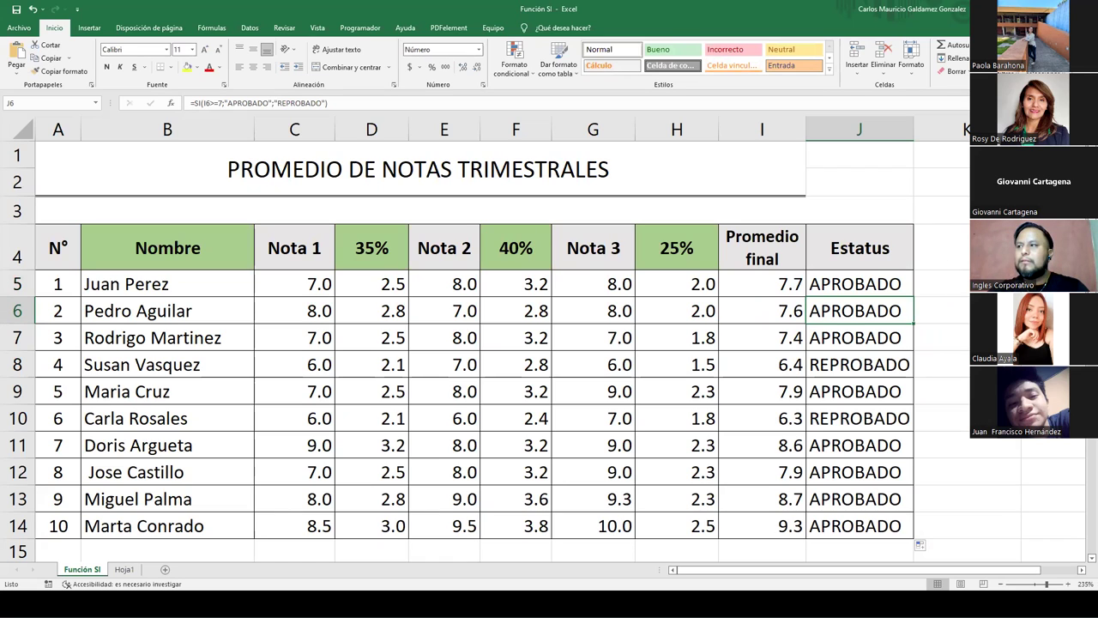
# - Review the Nota 1, Estatus and Promedio final columns and the 35%, 40% and 25% weight headers
pyautogui.click(877, 276)
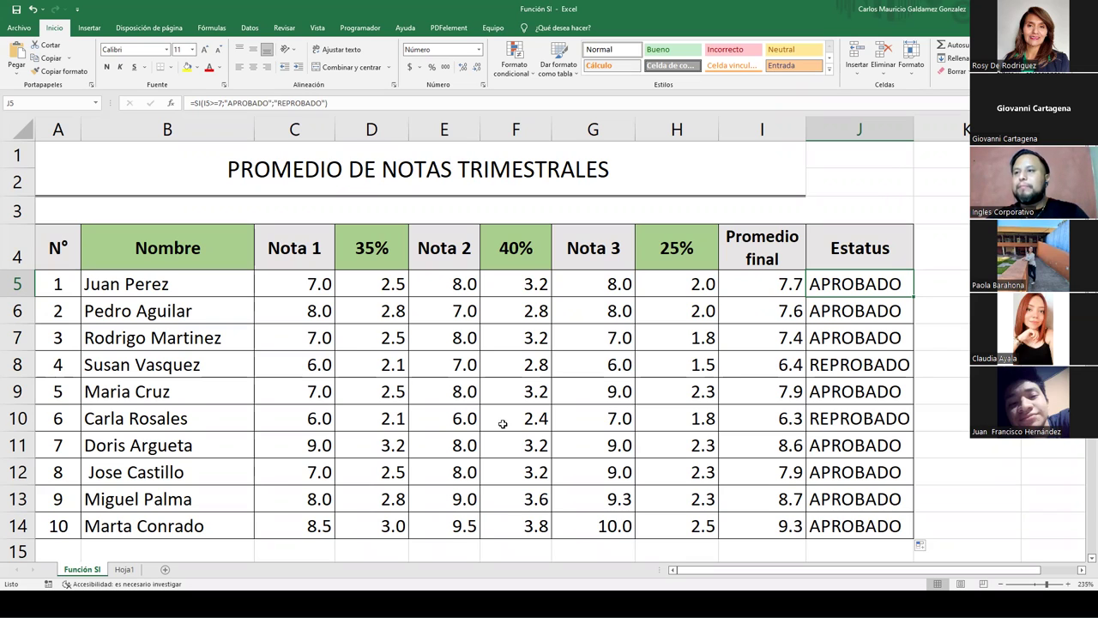
pyautogui.moveTo(295, 280); pyautogui.dragTo(300, 518)
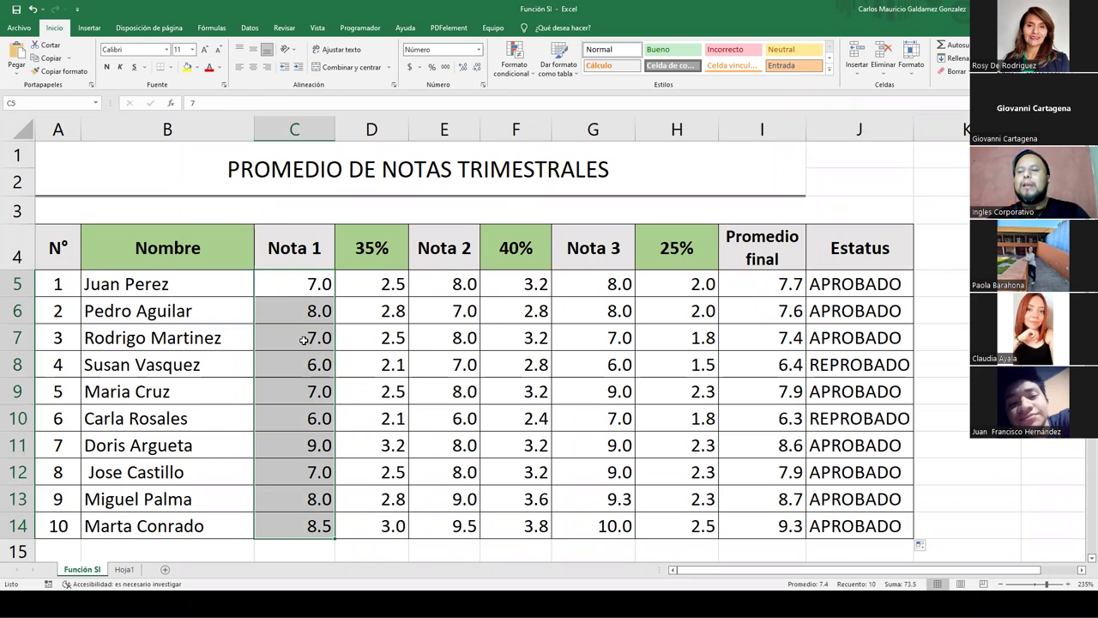
pyautogui.moveTo(284, 279)
pyautogui.mouseDown()
pyautogui.moveTo(283, 531)
pyautogui.moveTo(283, 288)
pyautogui.mouseUp()
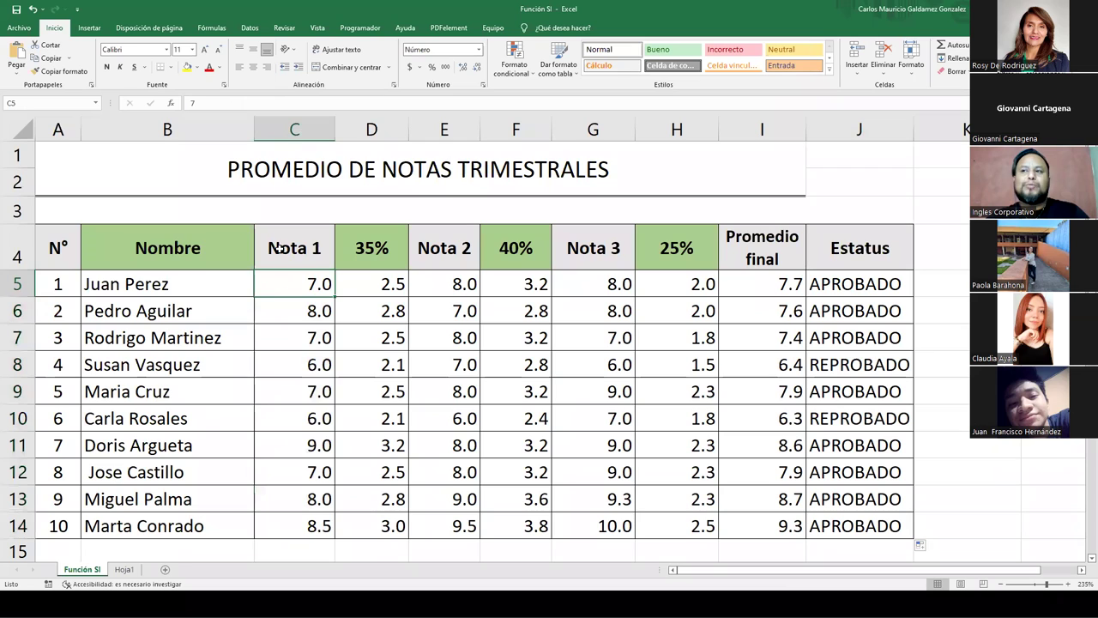
pyautogui.click(280, 244)
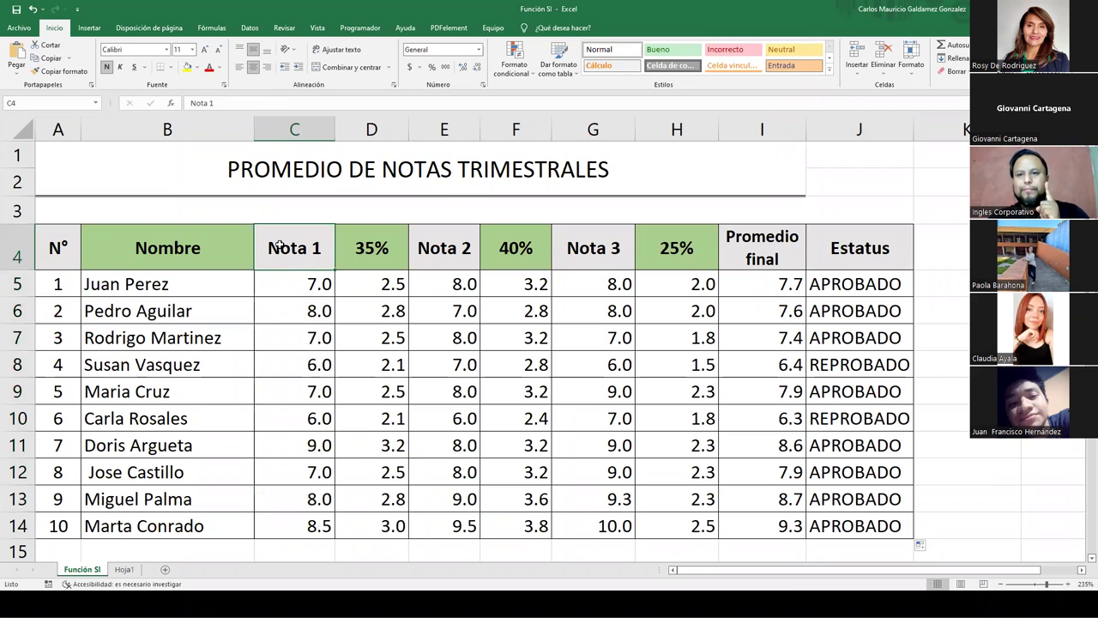
pyautogui.click(841, 251)
pyautogui.moveTo(840, 250); pyautogui.dragTo(841, 528)
pyautogui.moveTo(746, 240); pyautogui.dragTo(743, 509)
pyautogui.click(381, 254)
pyautogui.keyDown('ctrl'); pyautogui.click(528, 247); pyautogui.keyUp('ctrl')
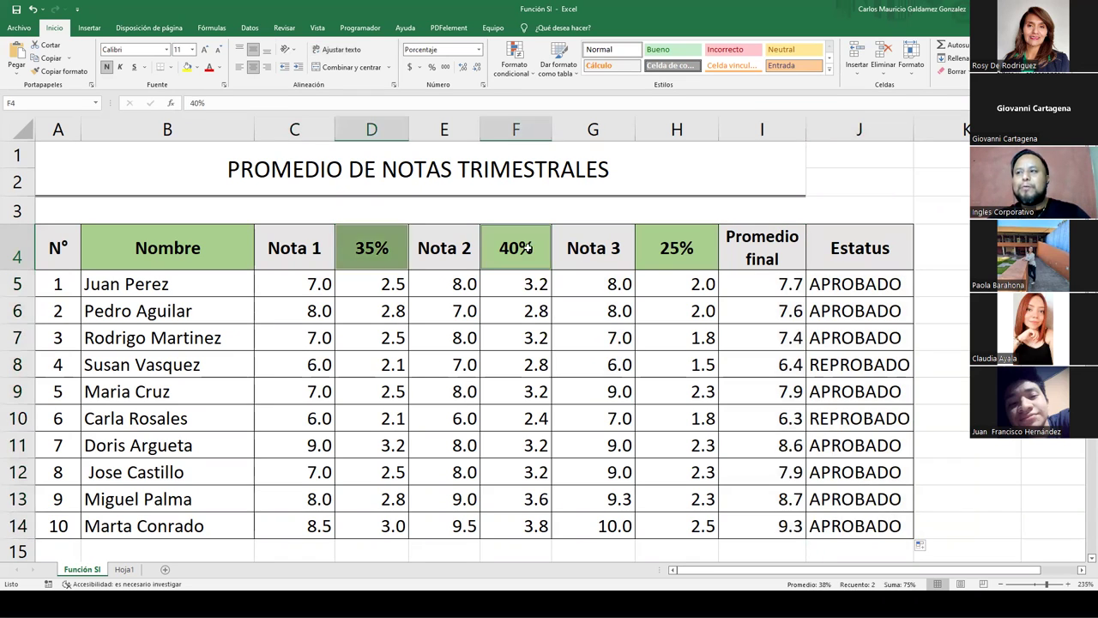
pyautogui.keyDown('ctrl'); pyautogui.click(650, 249); pyautogui.keyUp('ctrl')
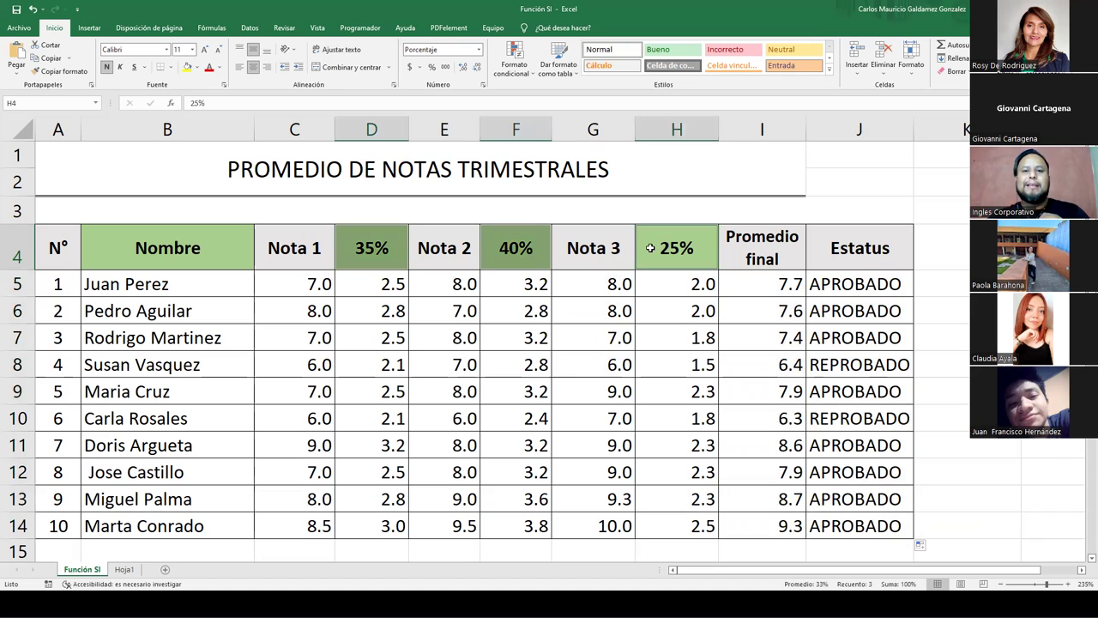
# - Review the less-than and greater-than signs in the symbol list while editing J5, leaving its formula as it stands
pyautogui.click(835, 292)
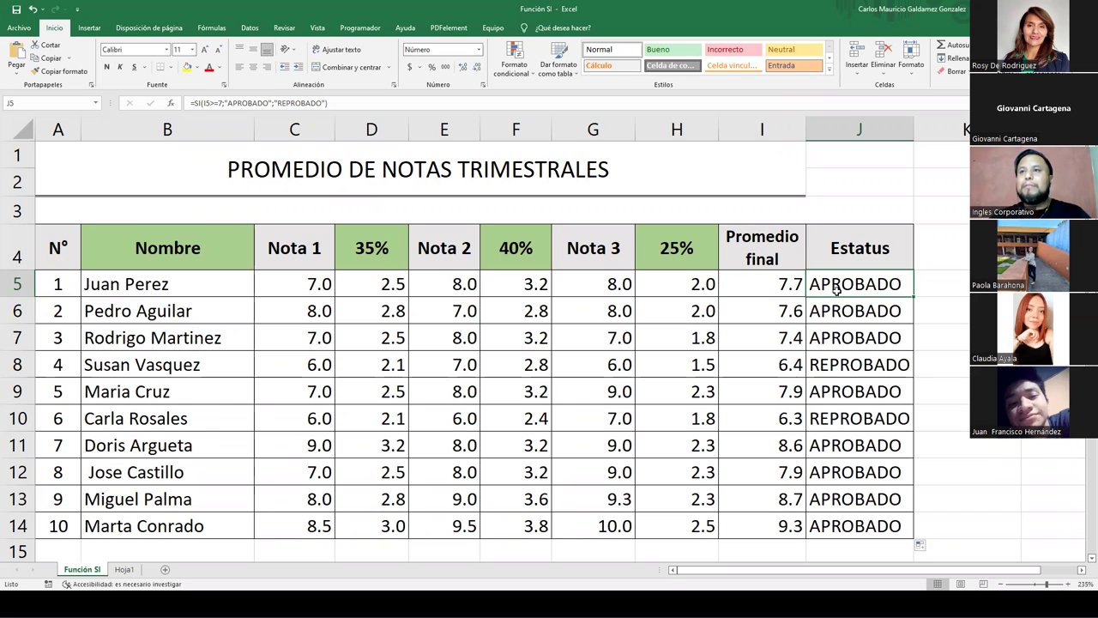
pyautogui.click(89, 28)
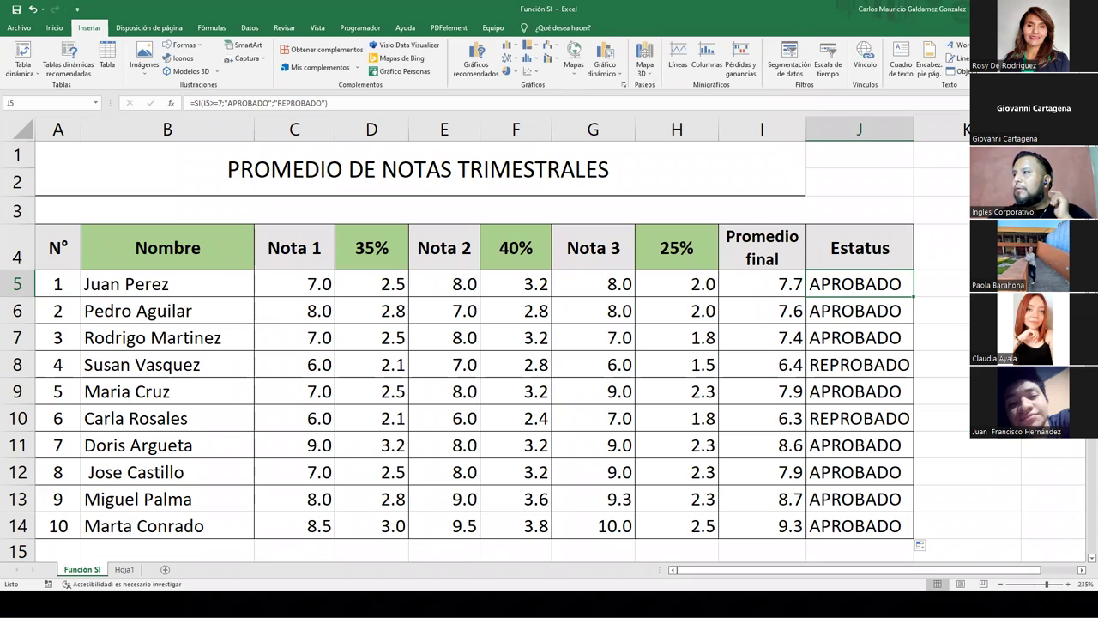
pyautogui.press('F2')
pyautogui.click(1072, 67)
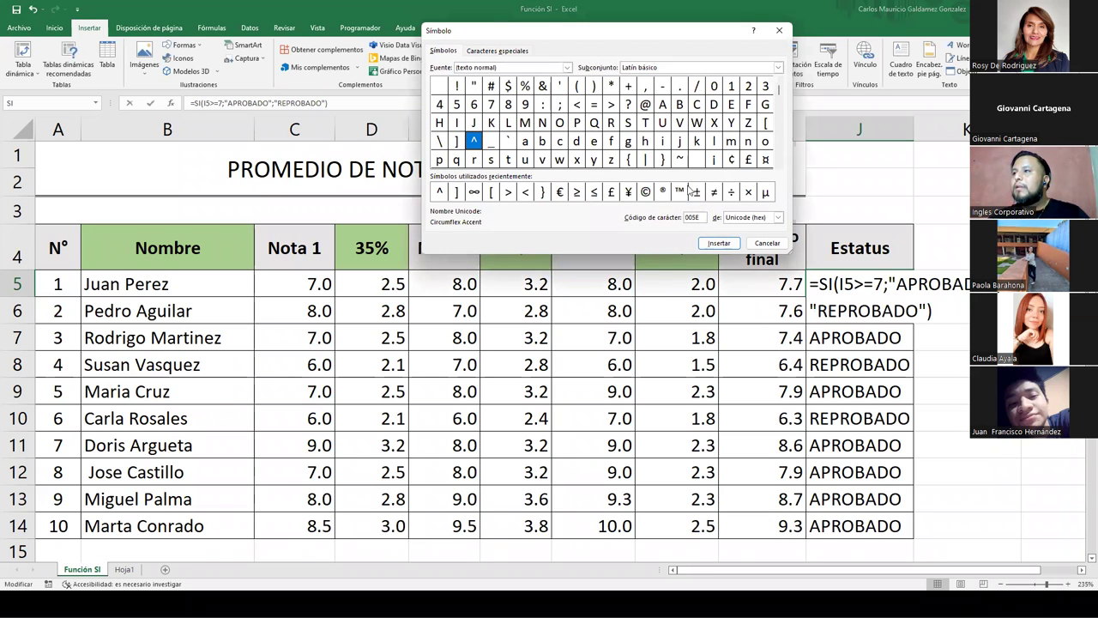
pyautogui.click(577, 105)
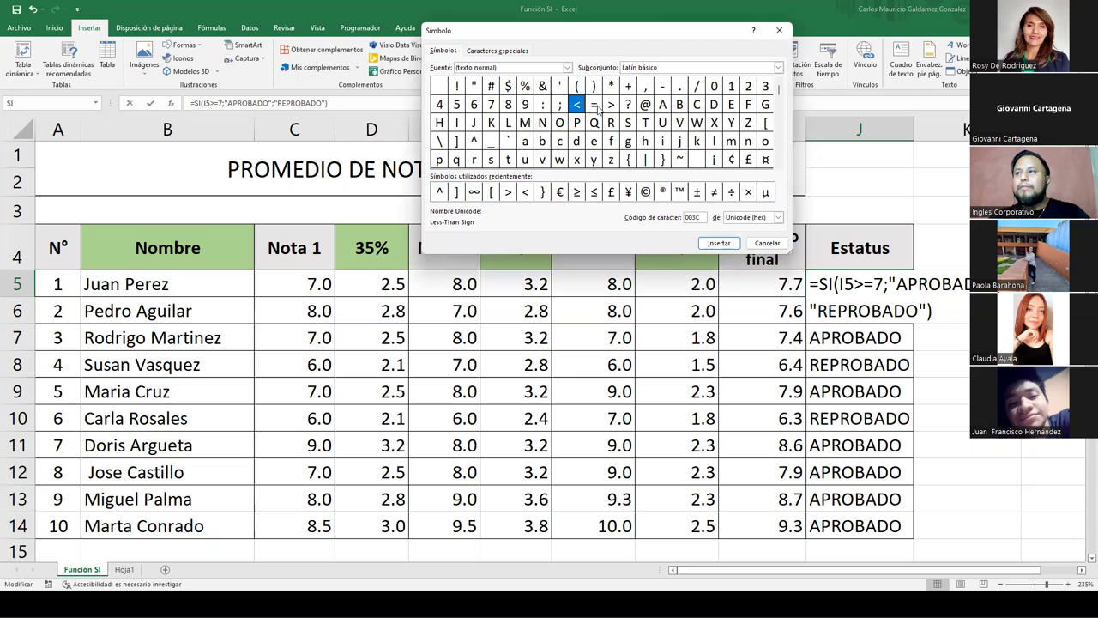
pyautogui.click(611, 105)
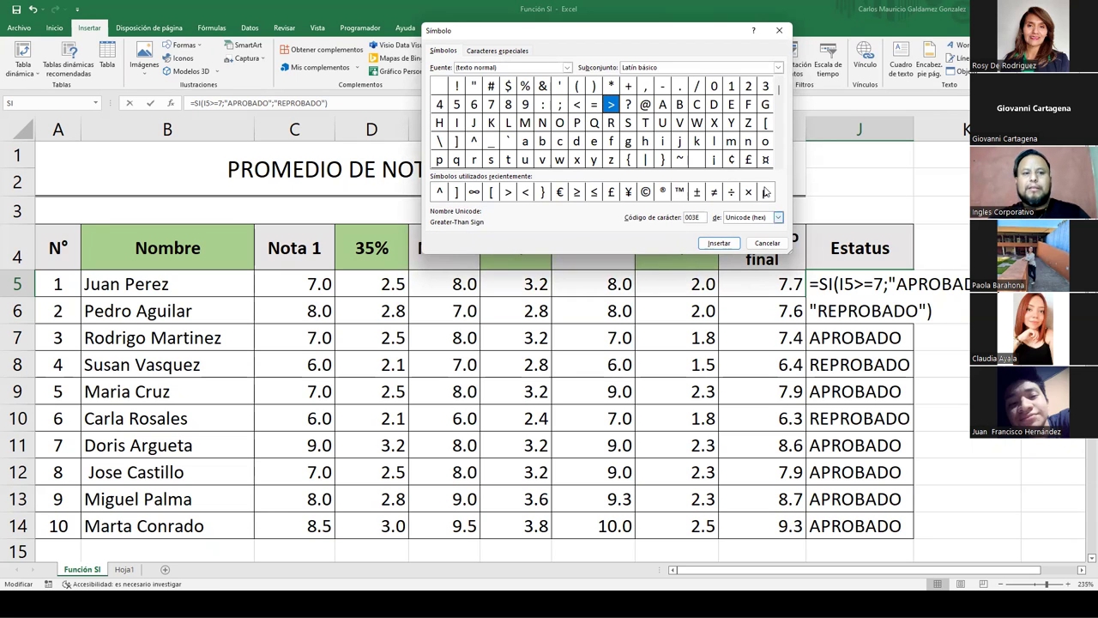
pyautogui.click(758, 244)
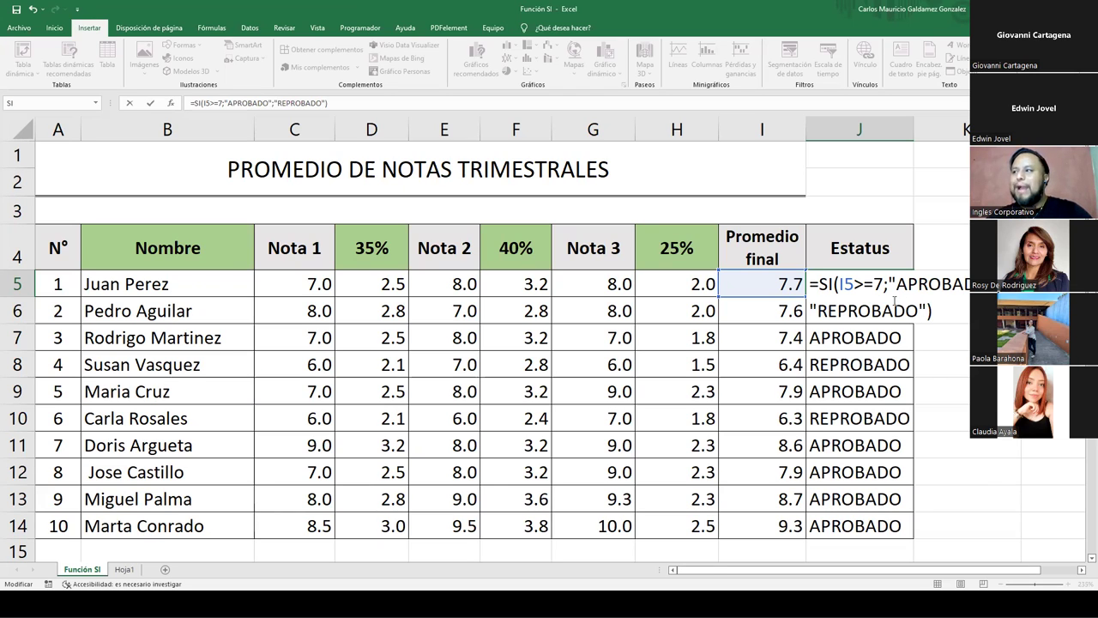
pyautogui.hotkey('ctrl', 'Return')
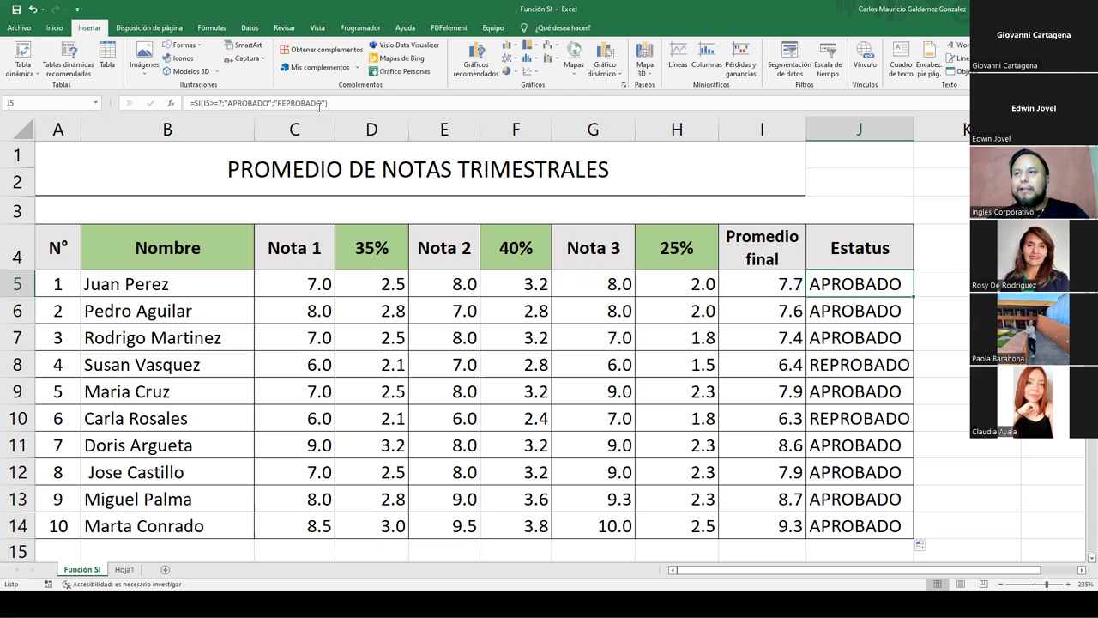
# - Highlight the final "REPROBADO" argument of the SI formula in J5 and examine its parts
pyautogui.click(270, 99)
pyautogui.moveTo(272, 103); pyautogui.dragTo(329, 103)
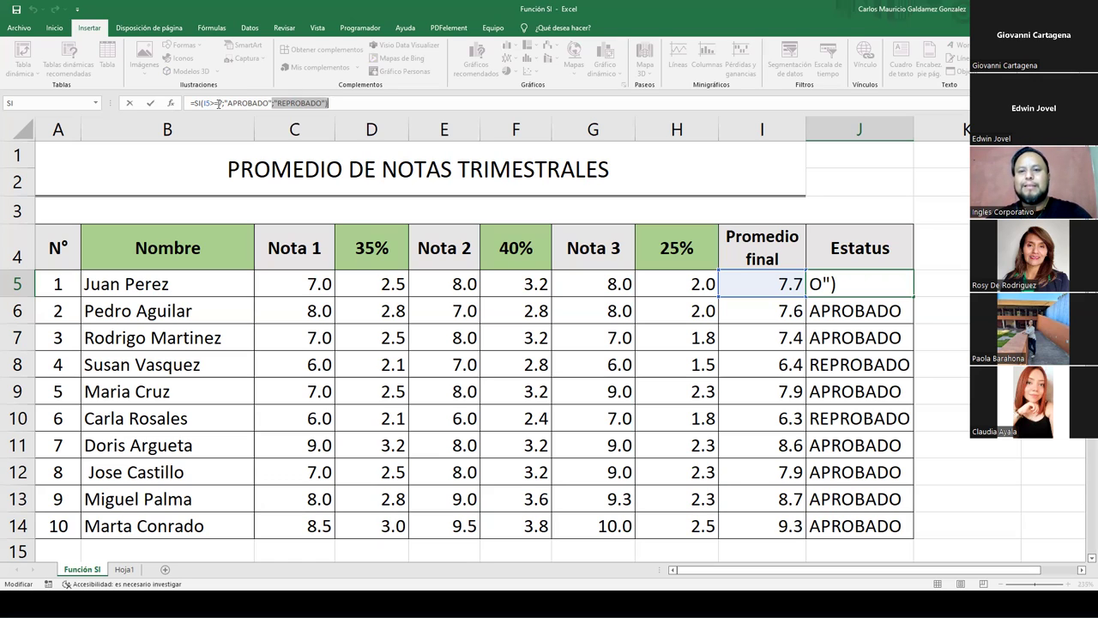
pyautogui.click(854, 290)
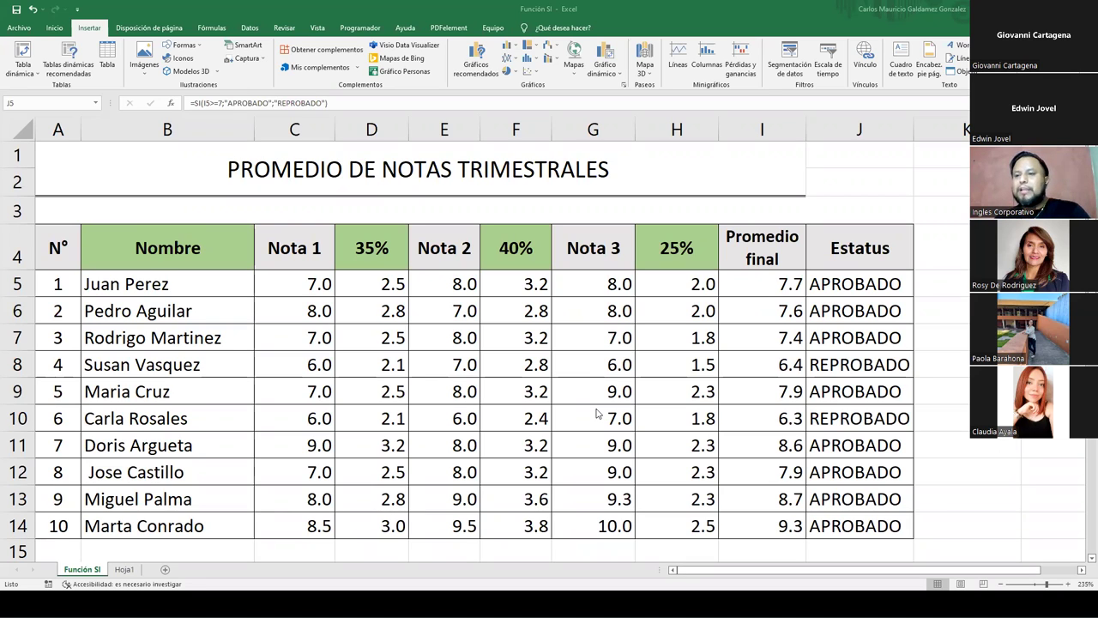
# - Add a new blank worksheet to the workbook right after the Función SI sheet
pyautogui.click(17, 471)
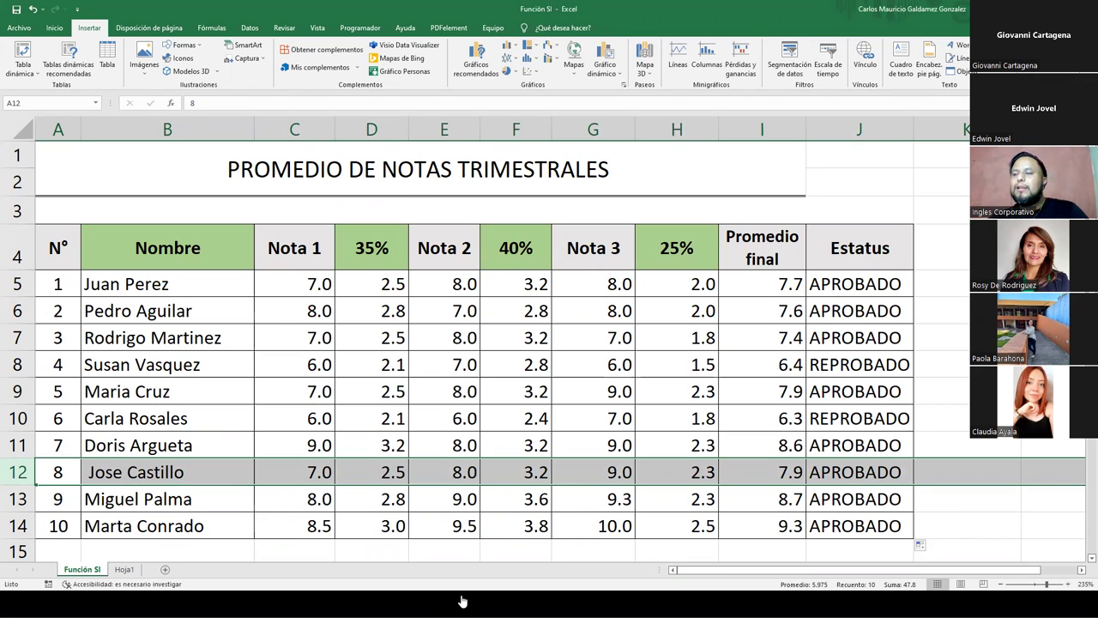
pyautogui.click(164, 572)
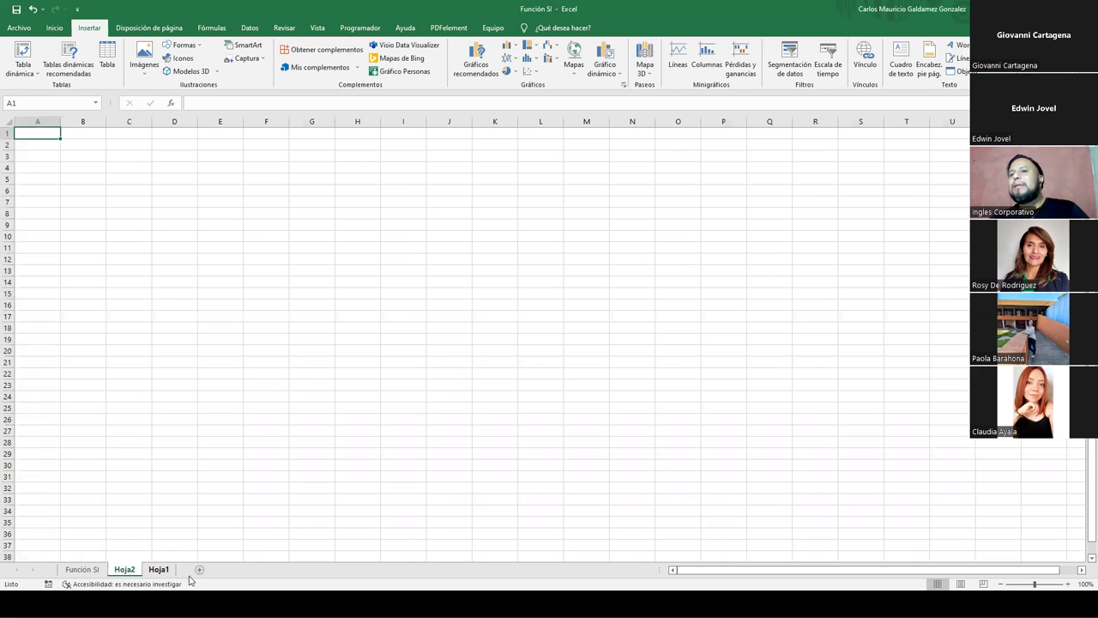
pyautogui.scroll(8, 390, 426)
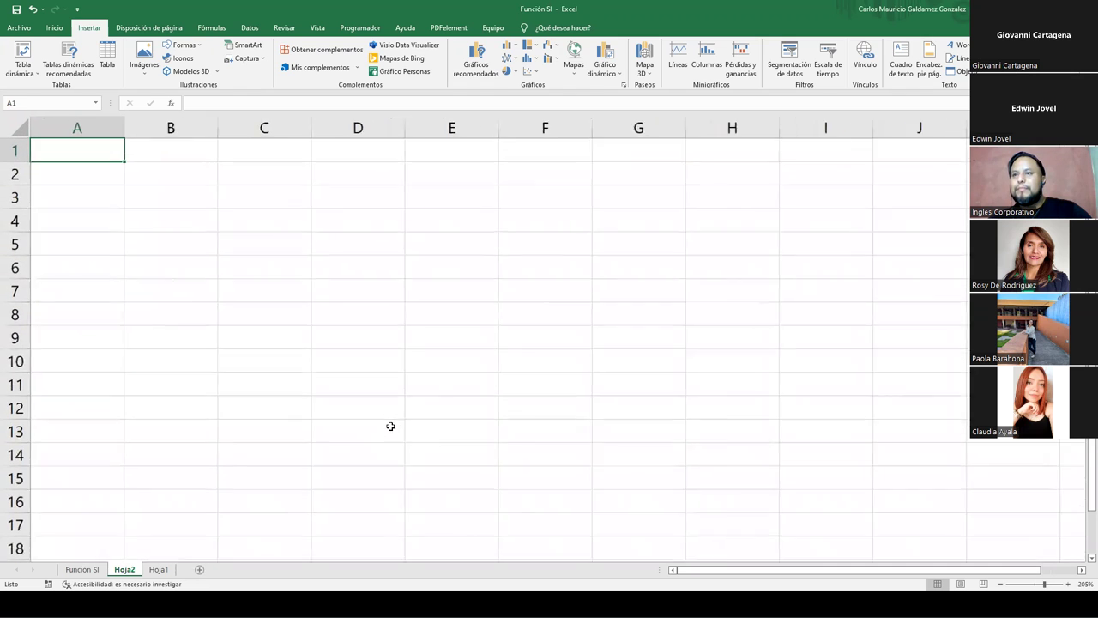
# - Return to the Función SI sheet, and switch to the Genially presentation to review the Realizar Ejercicio slide
pyautogui.click(82, 570)
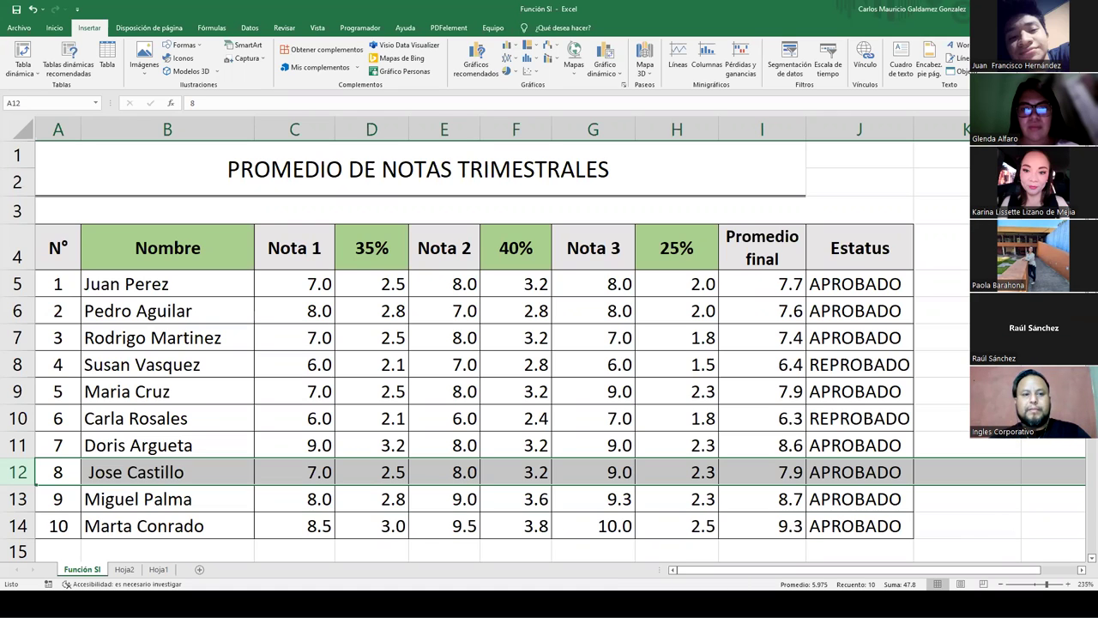
pyautogui.hotkey('alt', 'Tab')
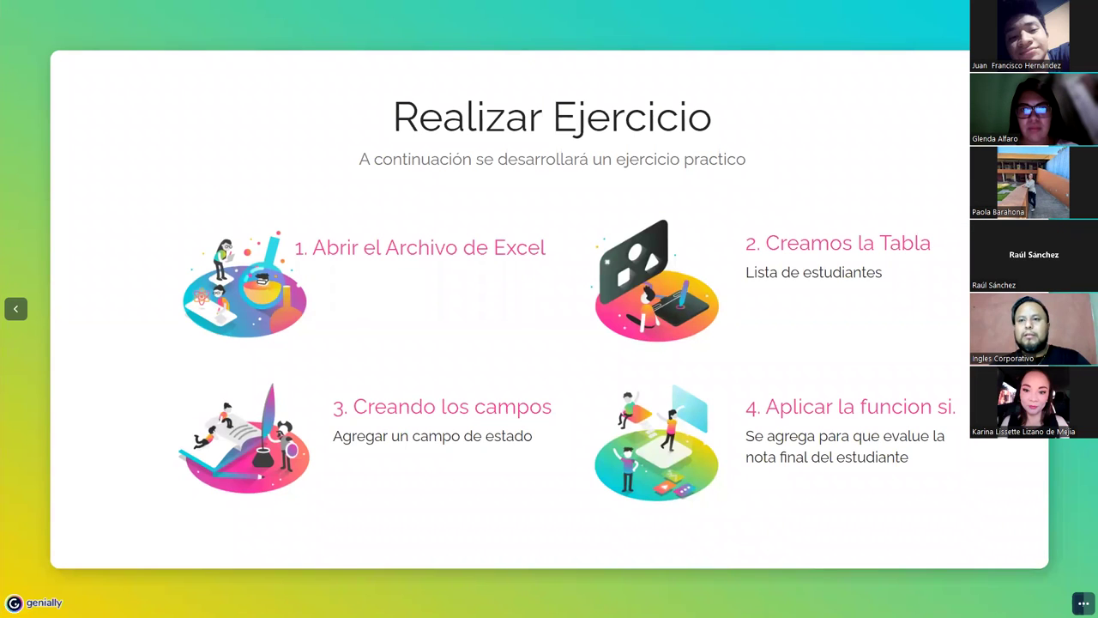
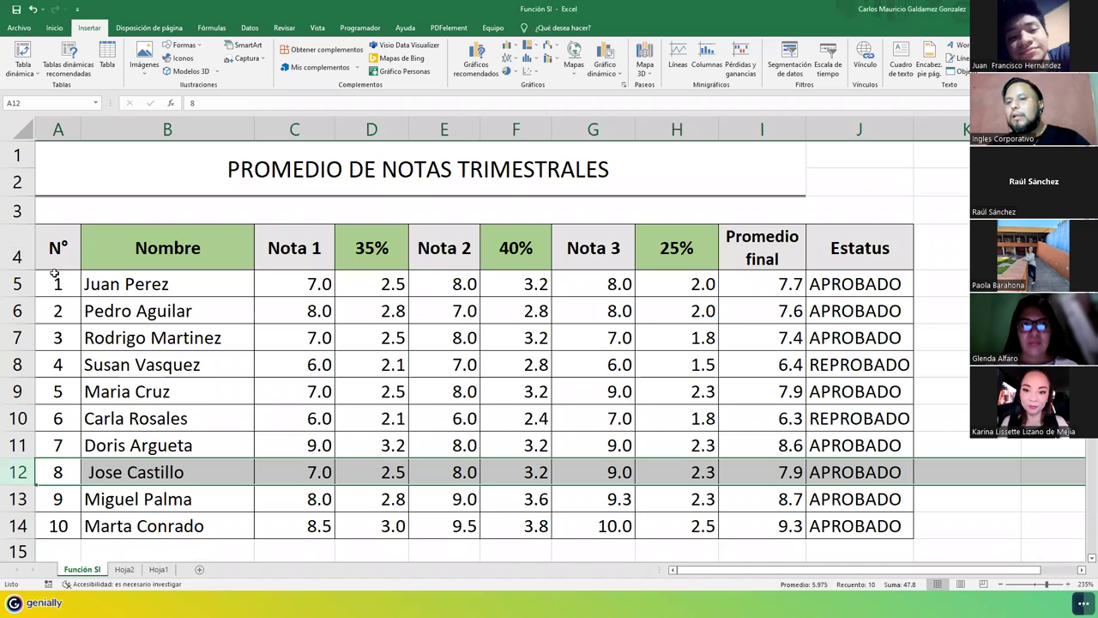
# - Copy A4:B7 from the Función SI sheet into Hoja1 starting at A2, and fit column B to its contents
pyautogui.click(54, 254)
pyautogui.moveTo(57, 255); pyautogui.dragTo(137, 337)
pyautogui.hotkey('ctrl', 'c')
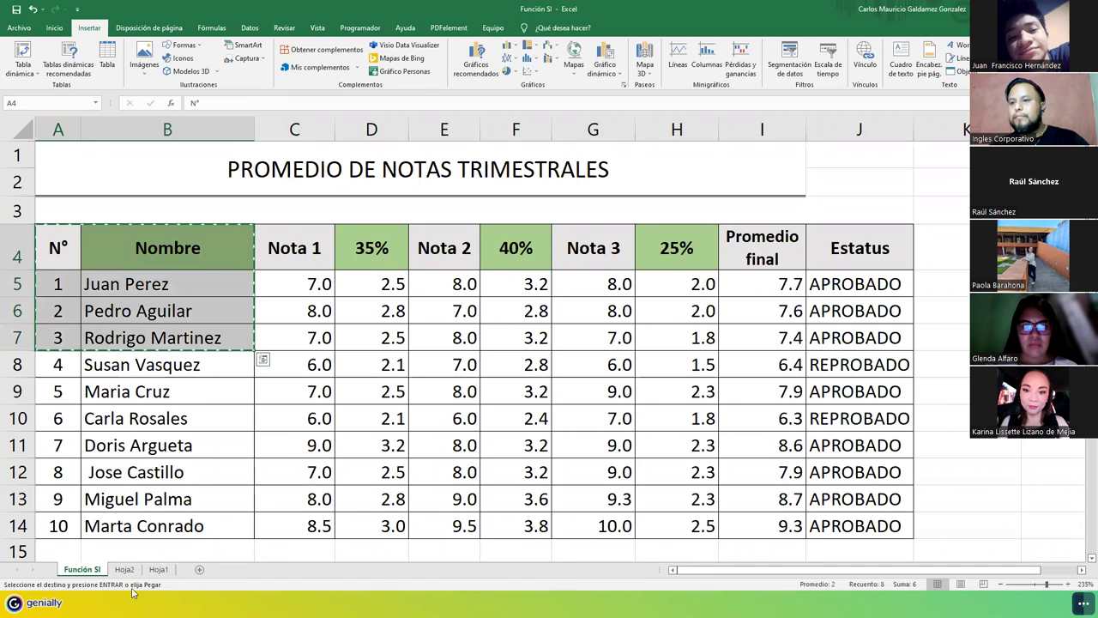
pyautogui.click(159, 569)
pyautogui.click(100, 174)
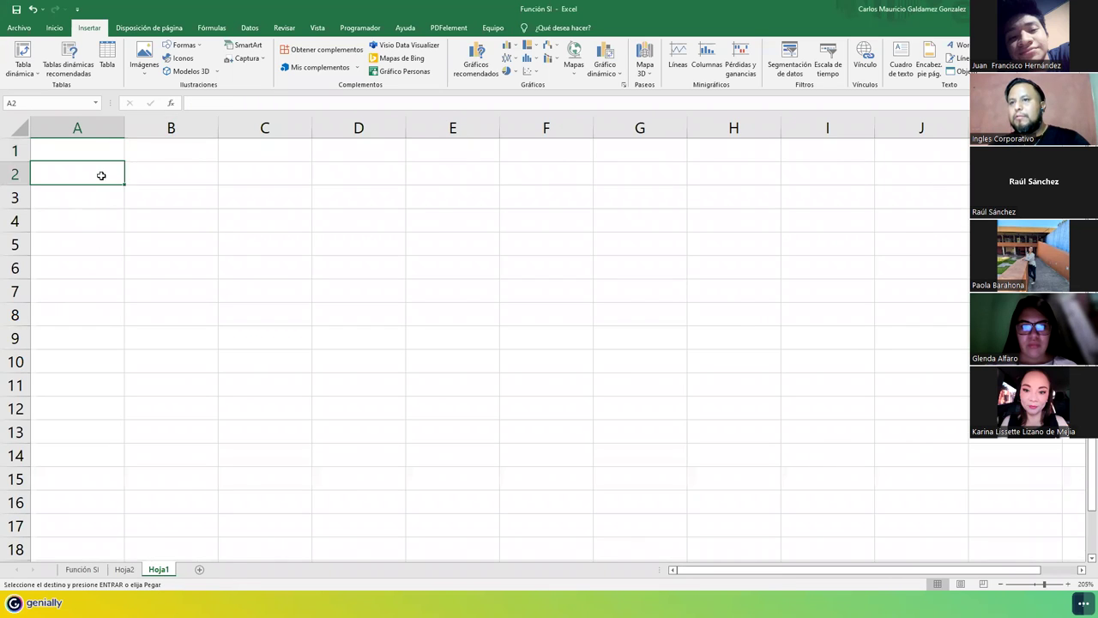
pyautogui.hotkey('ctrl', 'v')
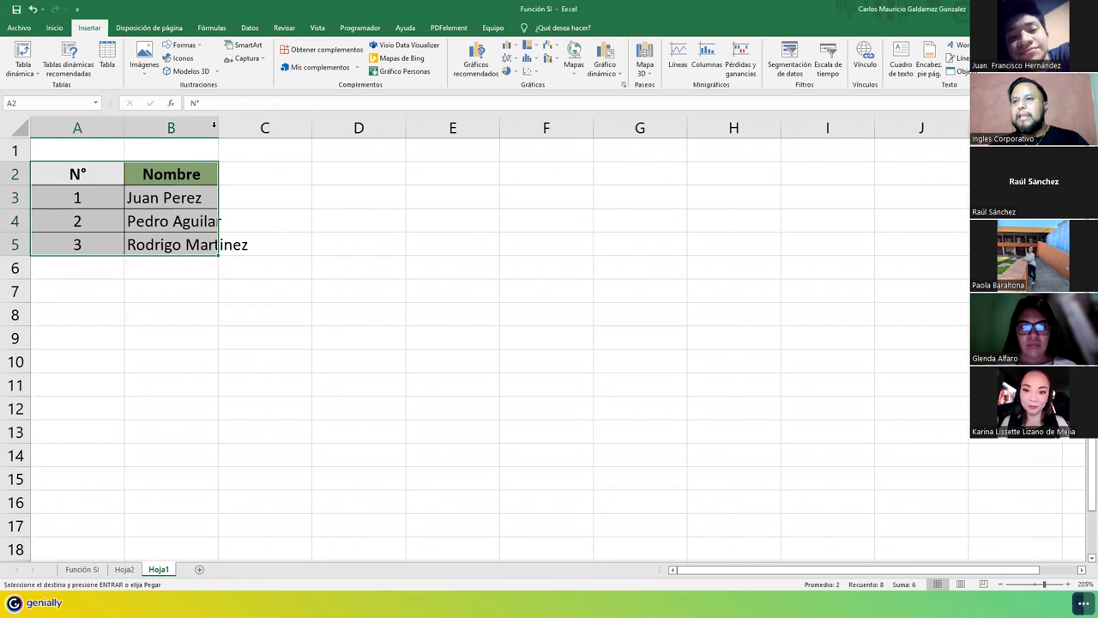
pyautogui.doubleClick(218, 127)
# - Change the A2 header to Codigo and add the headers Apellidos in C2 and Sueldo in D2
pyautogui.click(79, 168)
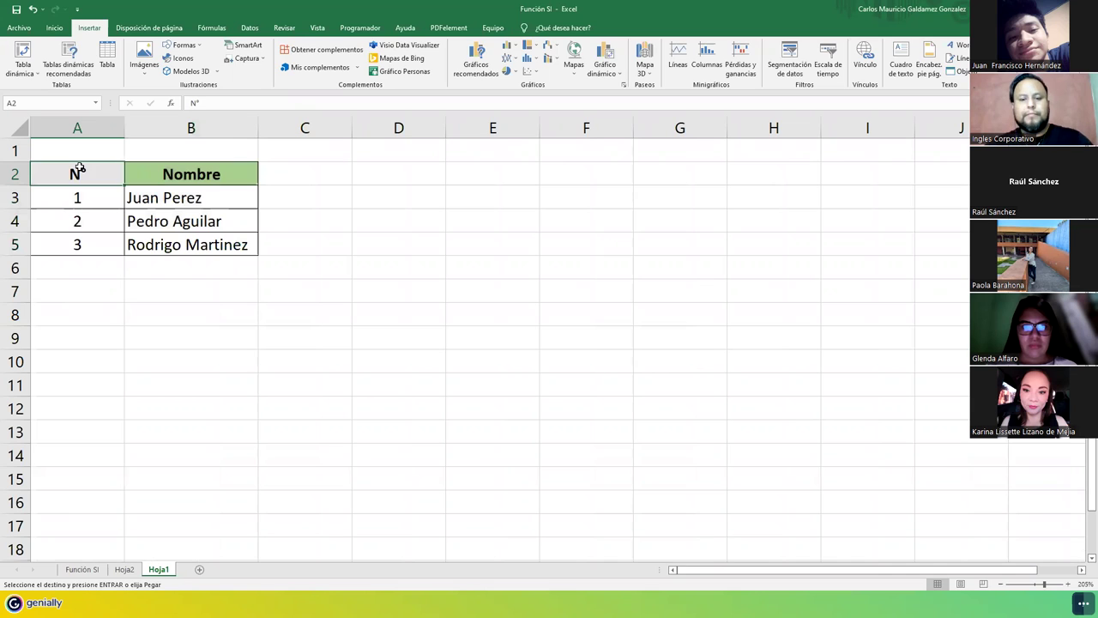
pyautogui.write('Codigo')
pyautogui.press('Tab')
pyautogui.press('Tab')
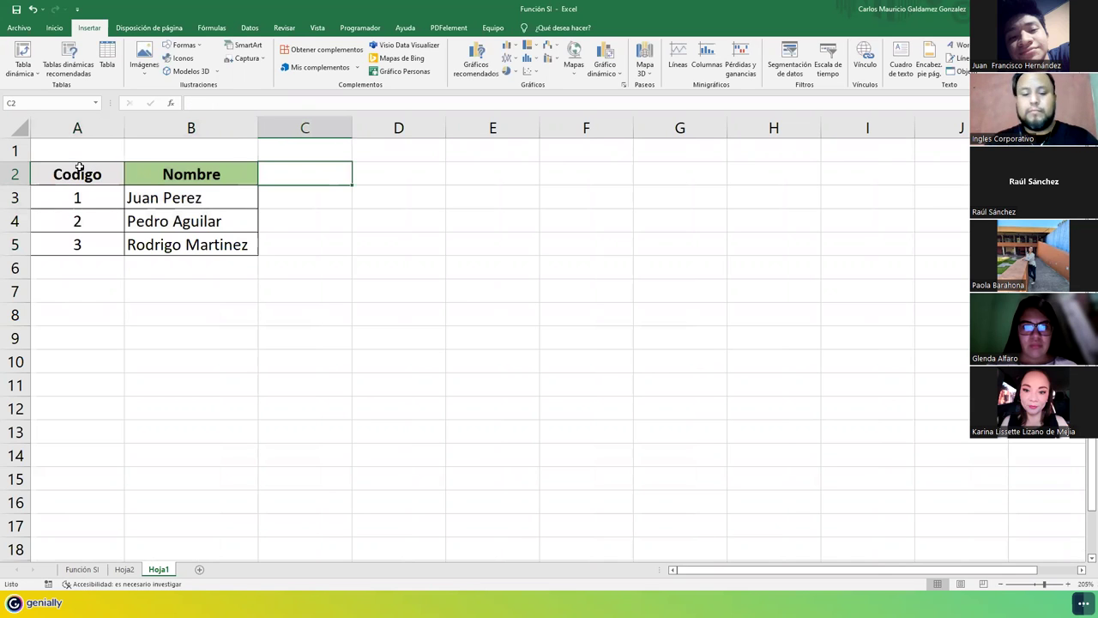
pyautogui.write('Apellidos')
pyautogui.press('Tab')
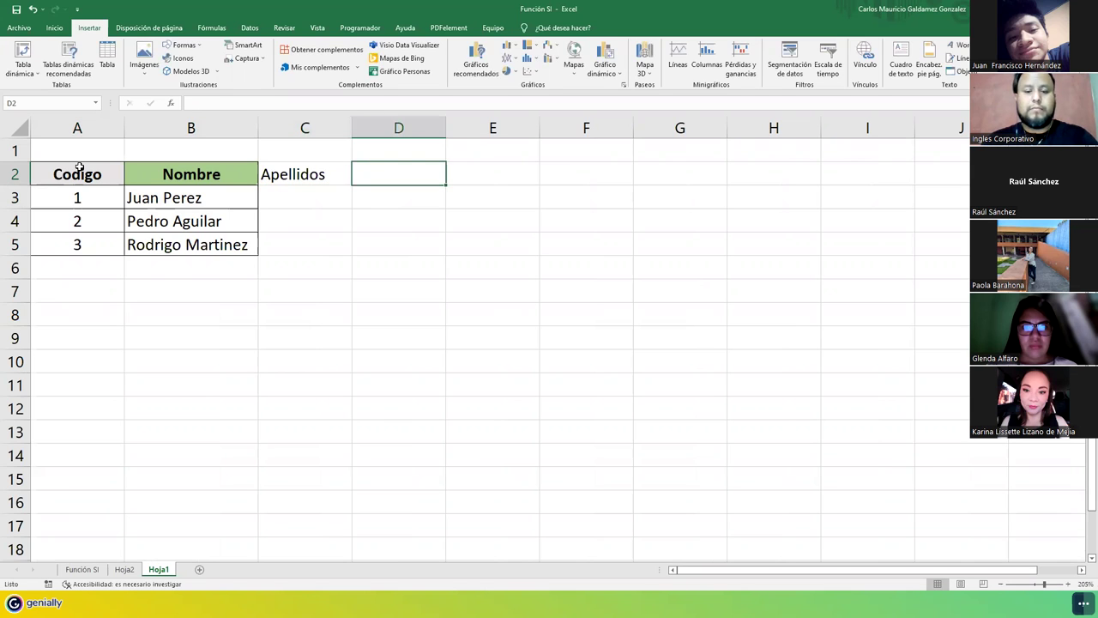
pyautogui.write('Sueldo')
pyautogui.press('Tab')
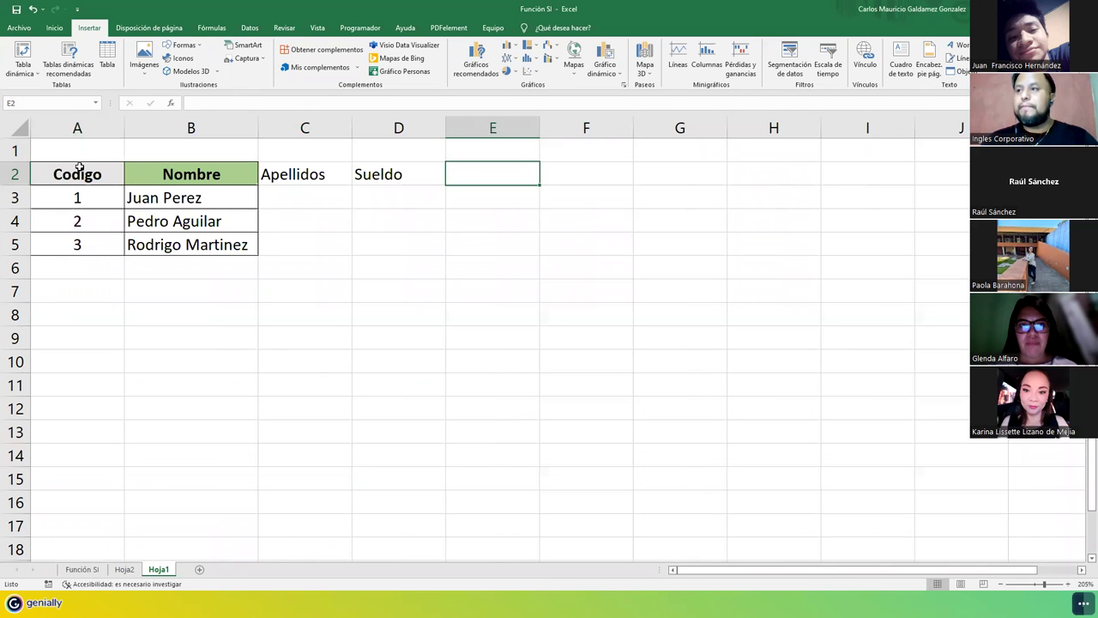
# - Add the deduction headers ISSS in E2 and AFP in F2
pyautogui.write('ISSS')
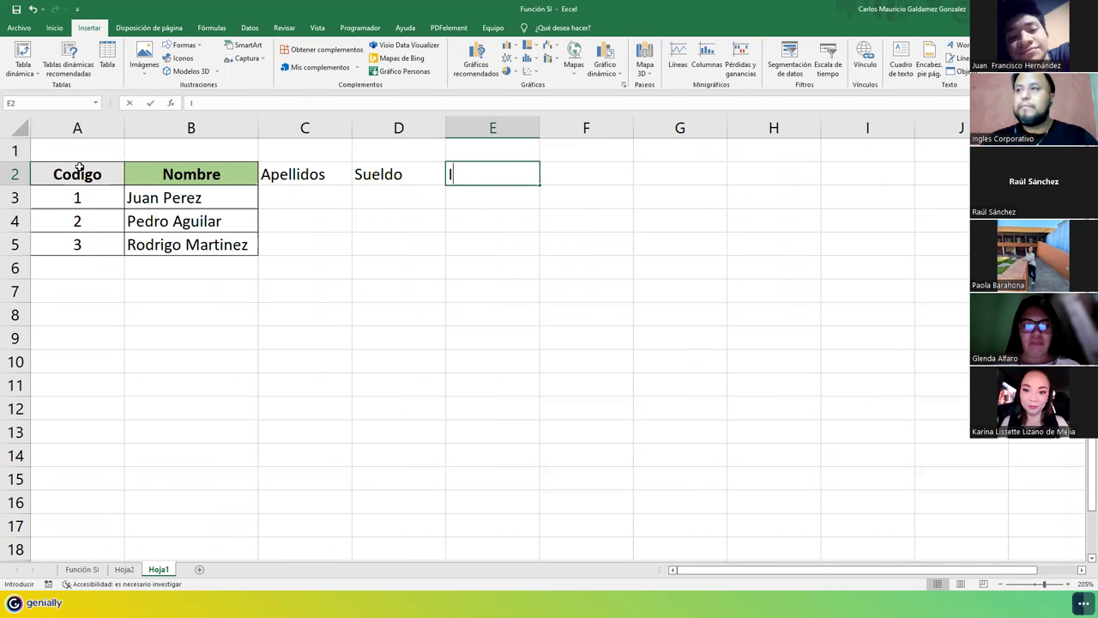
pyautogui.press('Tab')
pyautogui.write('AFO')
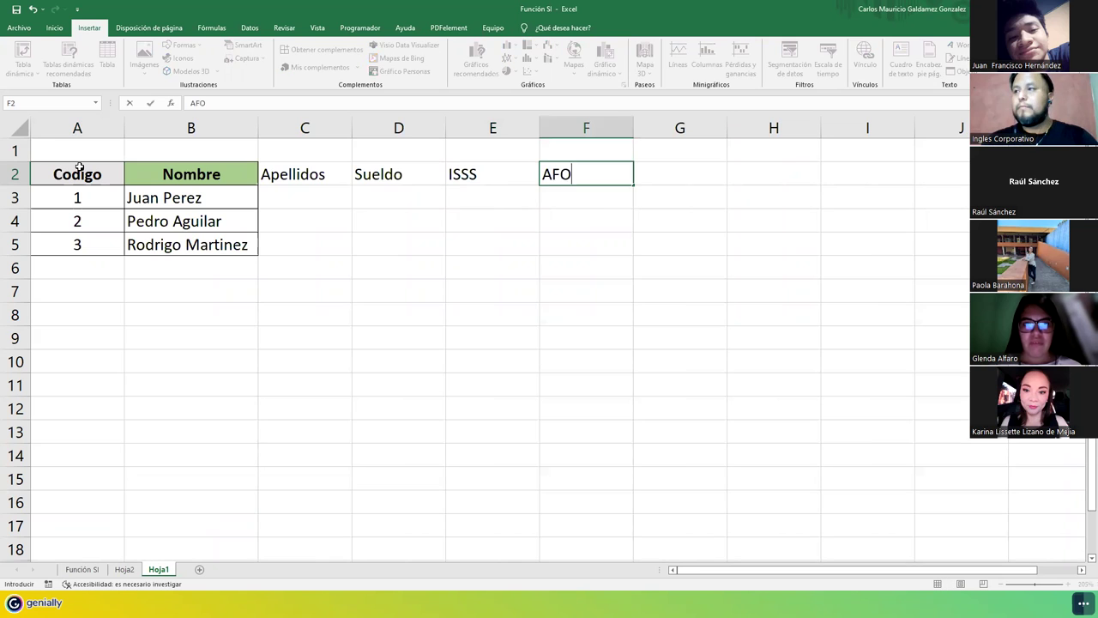
pyautogui.press('Tab')
pyautogui.press('Left')
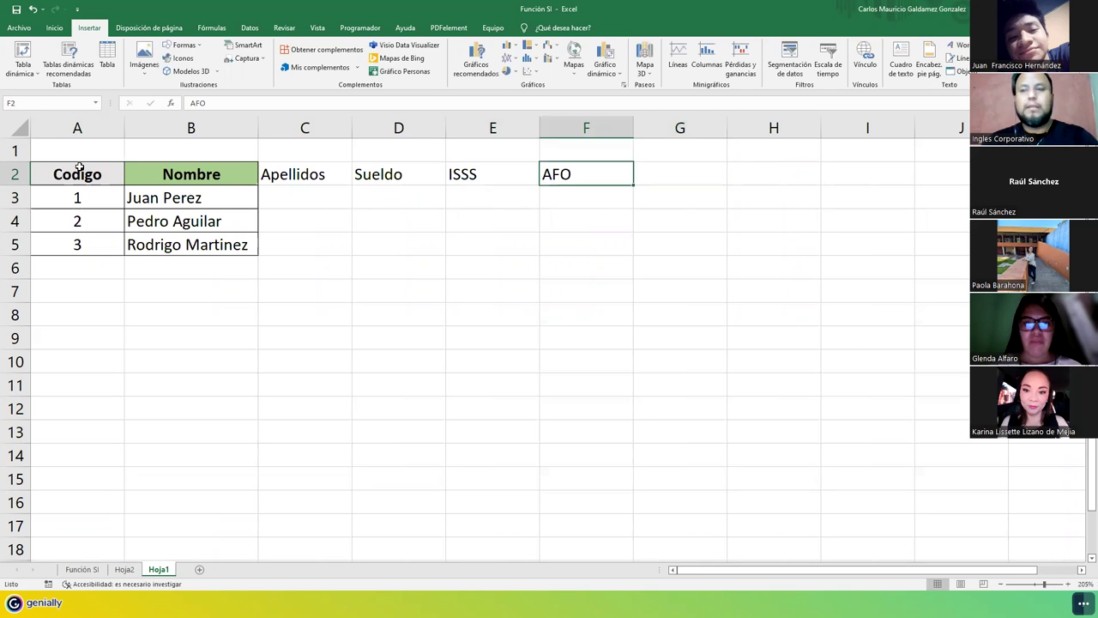
pyautogui.press('F2')
pyautogui.press('BackSpace')
pyautogui.write('P')
pyautogui.press('Tab')
# - Complete the header row with FSV in G2 and RENTA in H2
pyautogui.write('FSV')
pyautogui.press('Tab')
pyautogui.write('RENTA')
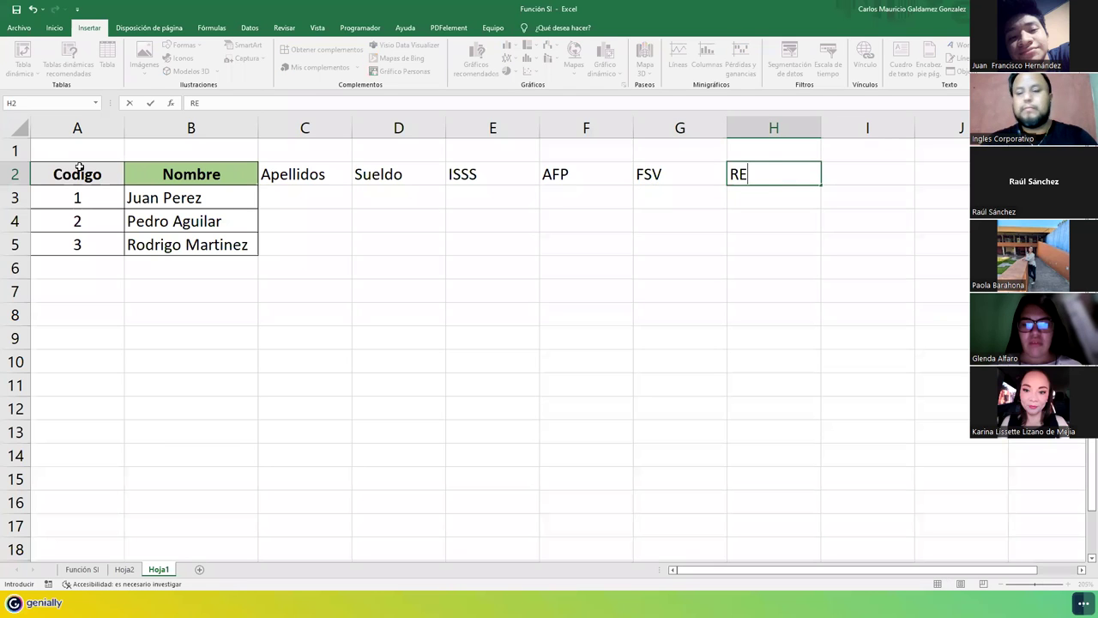
pyautogui.press('Return')
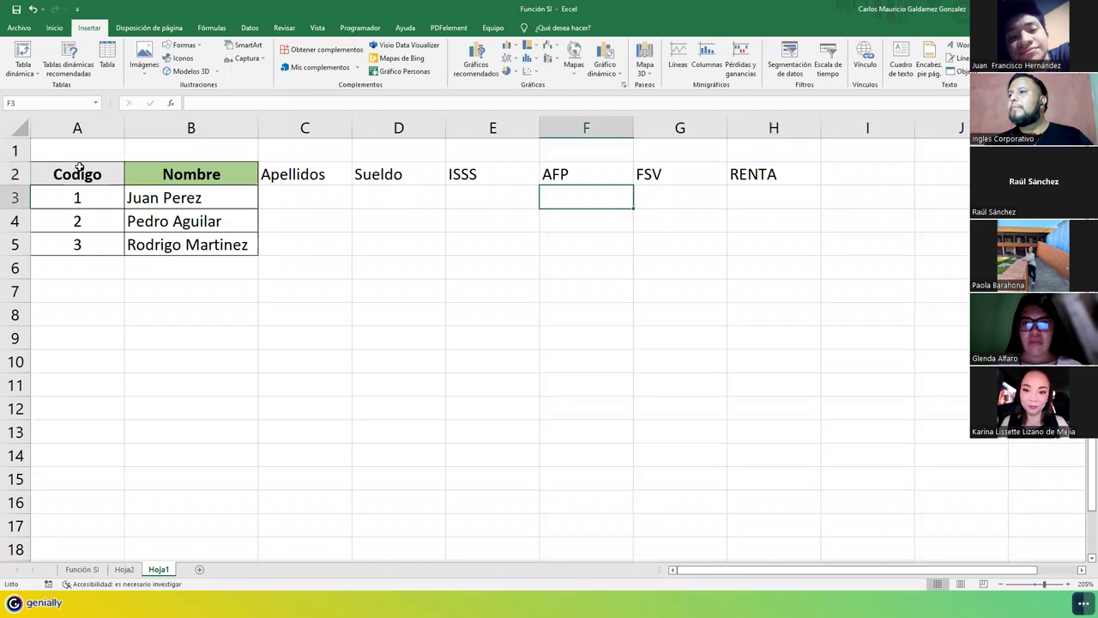
pyautogui.press('Left')
pyautogui.press('Left')
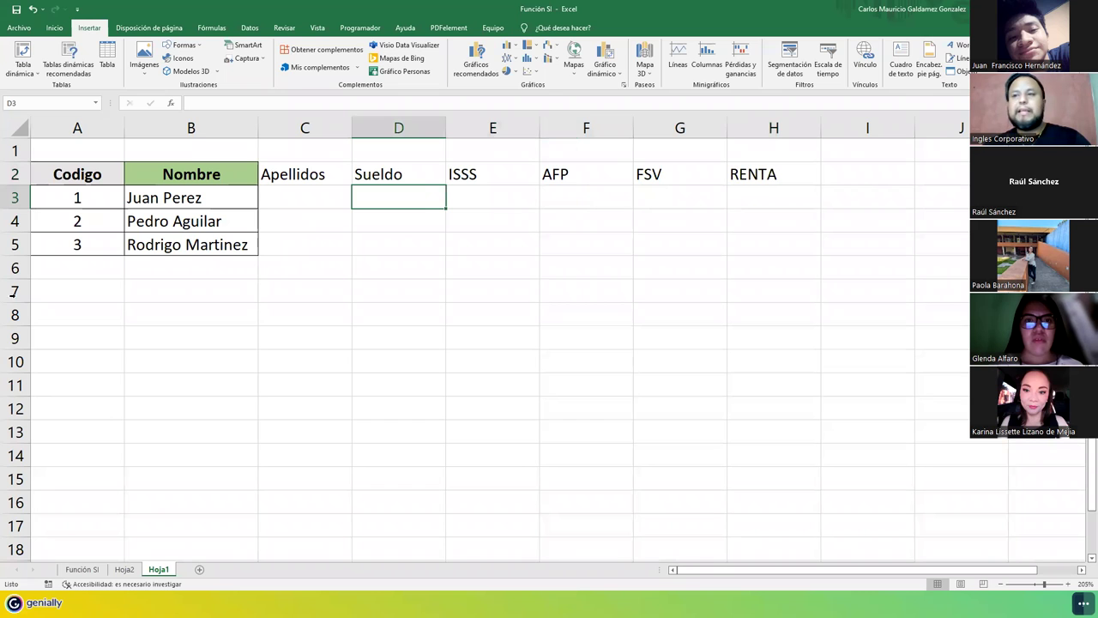
# - Enter a surname for the first person in the Apellidos column of Hoja1
pyautogui.click(81, 569)
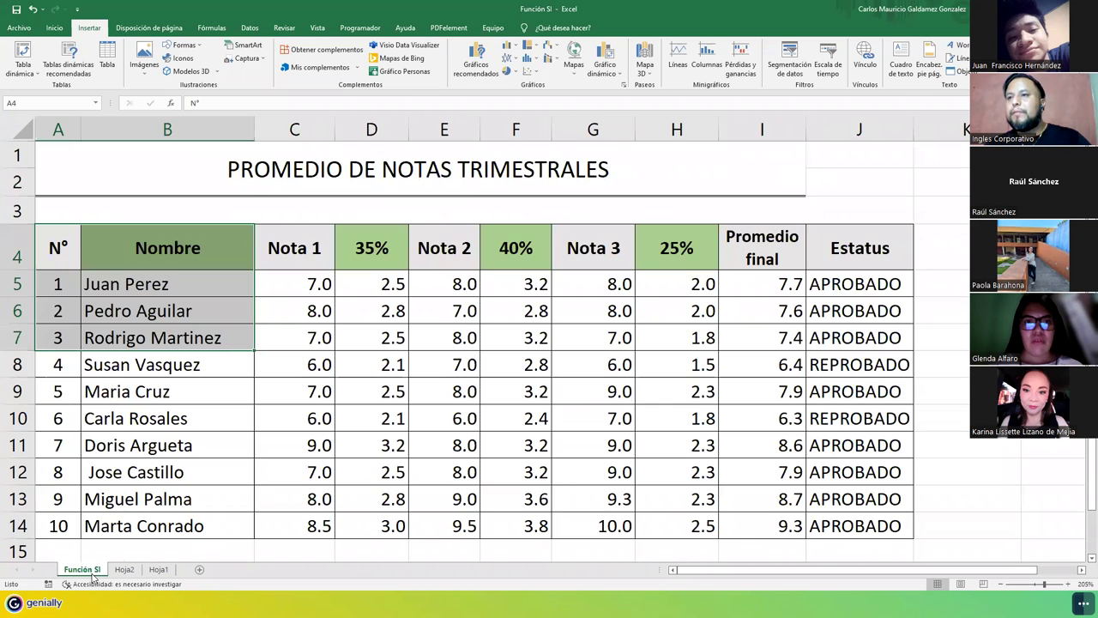
pyautogui.click(158, 569)
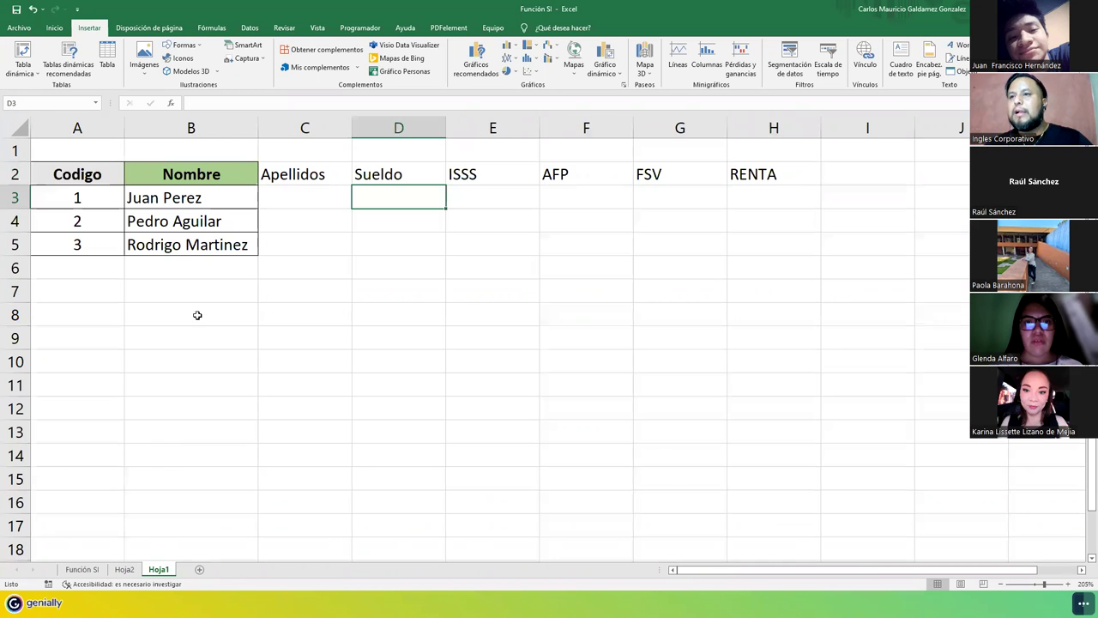
pyautogui.click(308, 197)
pyautogui.write('Lopez')
pyautogui.press('Return')
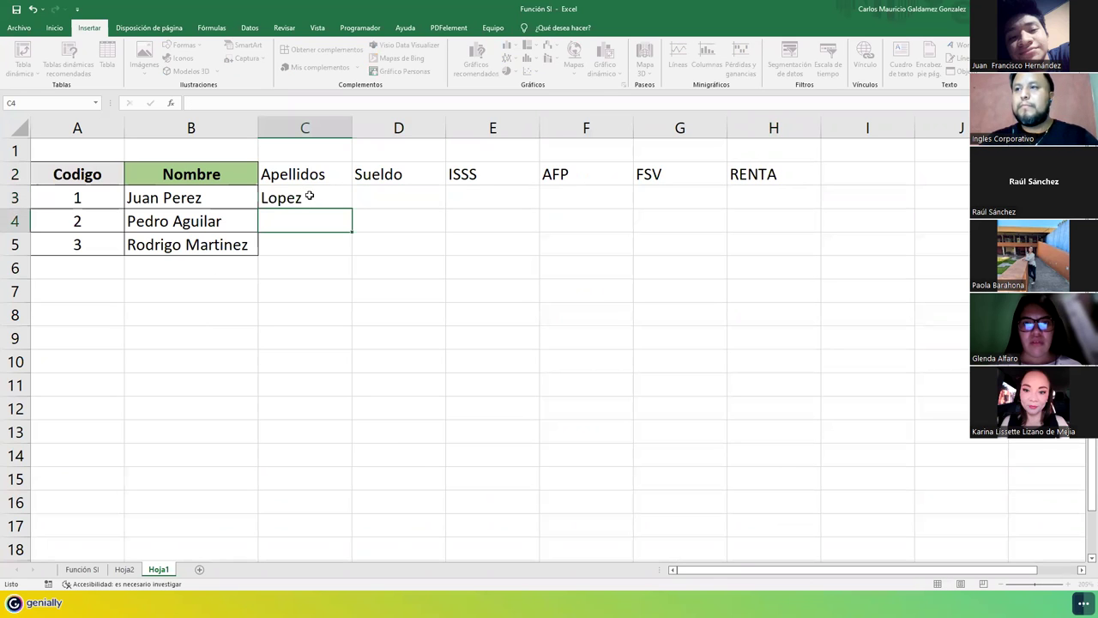
pyautogui.write('Mart')
pyautogui.press('BackSpace')
pyautogui.press('BackSpace')
pyautogui.press('BackSpace')
pyautogui.press('BackSpace')
pyautogui.press('Escape')
# - Delete the whole Apellidos column from the Hoja1 table
pyautogui.rightClick(290, 120)
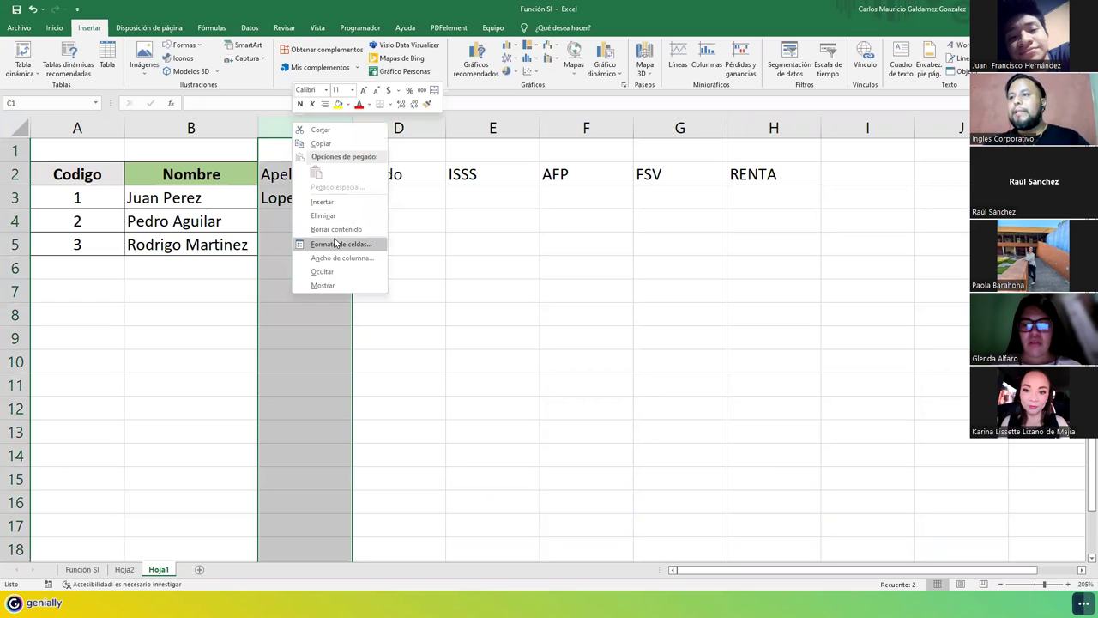
pyautogui.click(329, 218)
# - Enter the salaries $288.57, 350.75 and 450.67 in the Sueldo column, cells C3 to C5
pyautogui.click(307, 189)
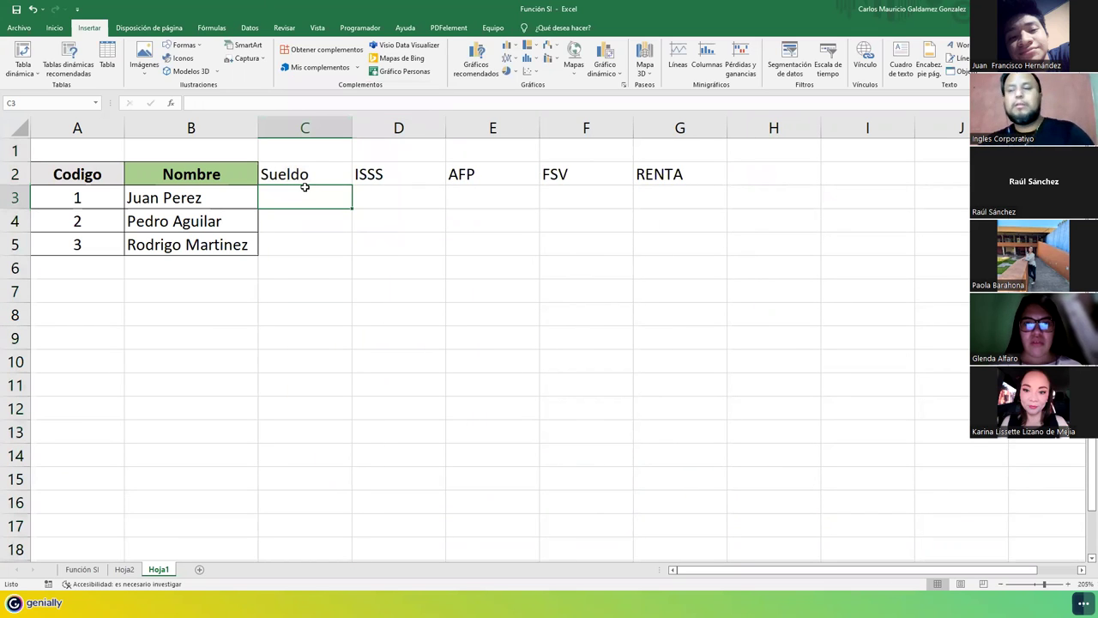
pyautogui.write('$2')
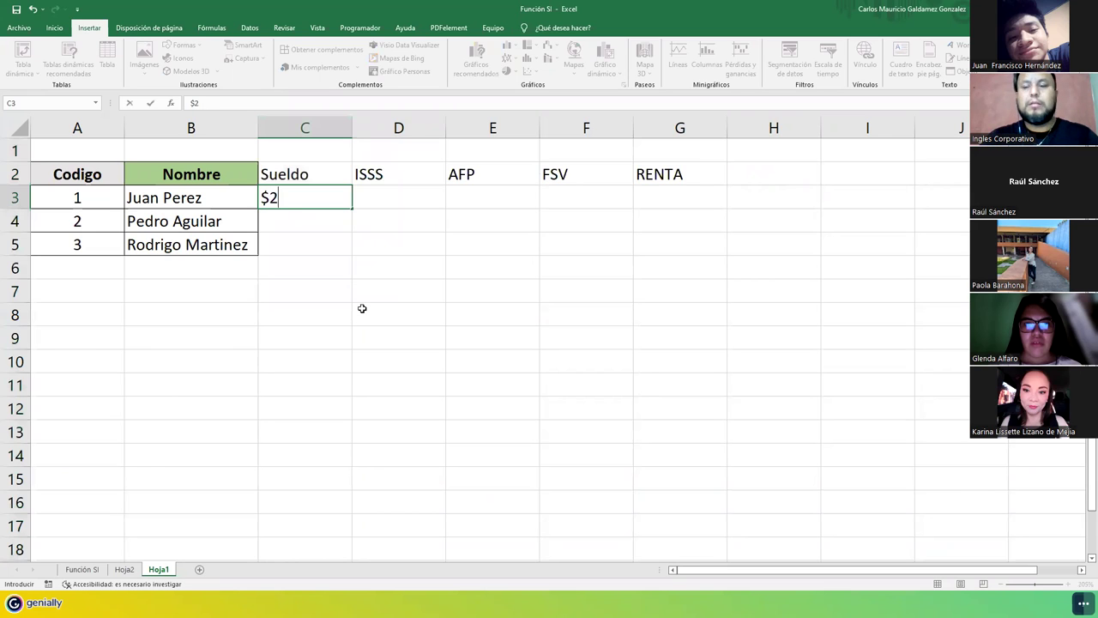
pyautogui.write('88.5')
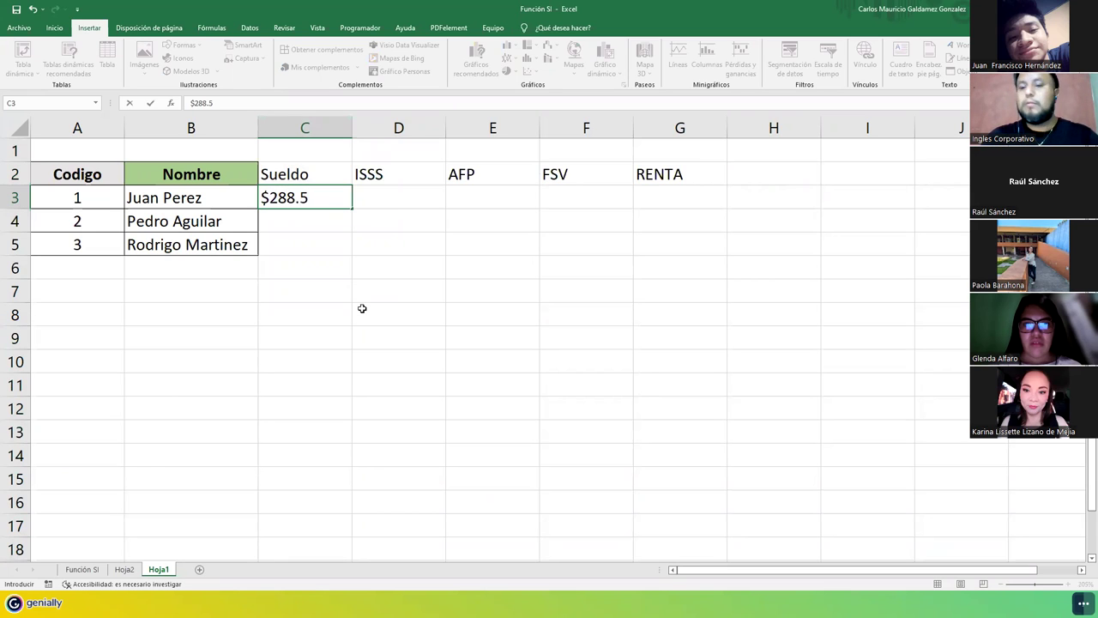
pyautogui.write('7')
pyautogui.press('Return')
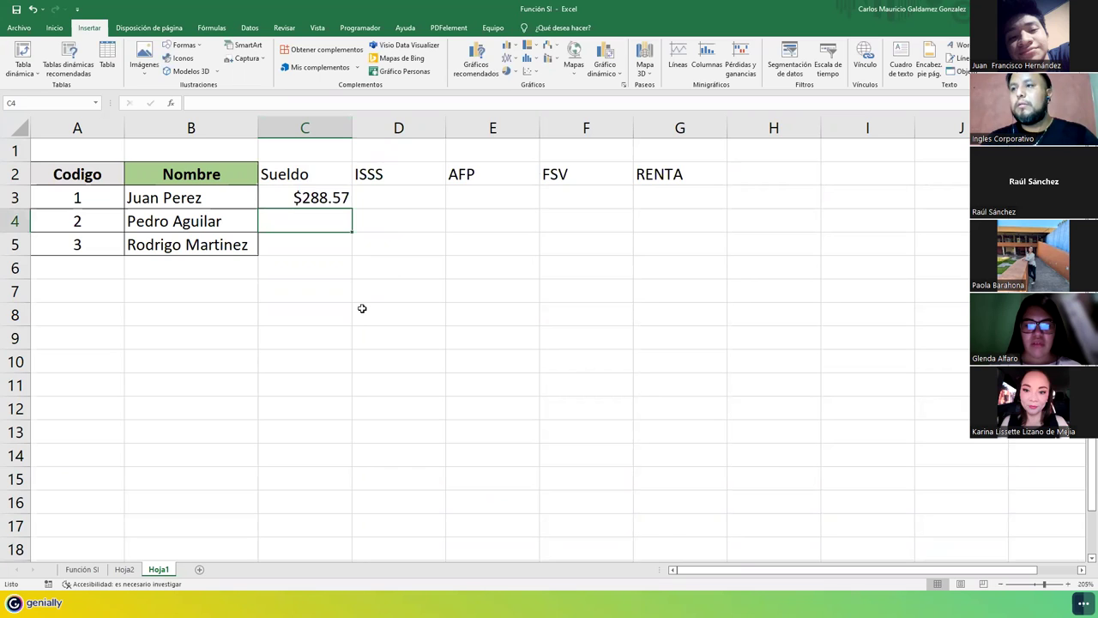
pyautogui.write('35')
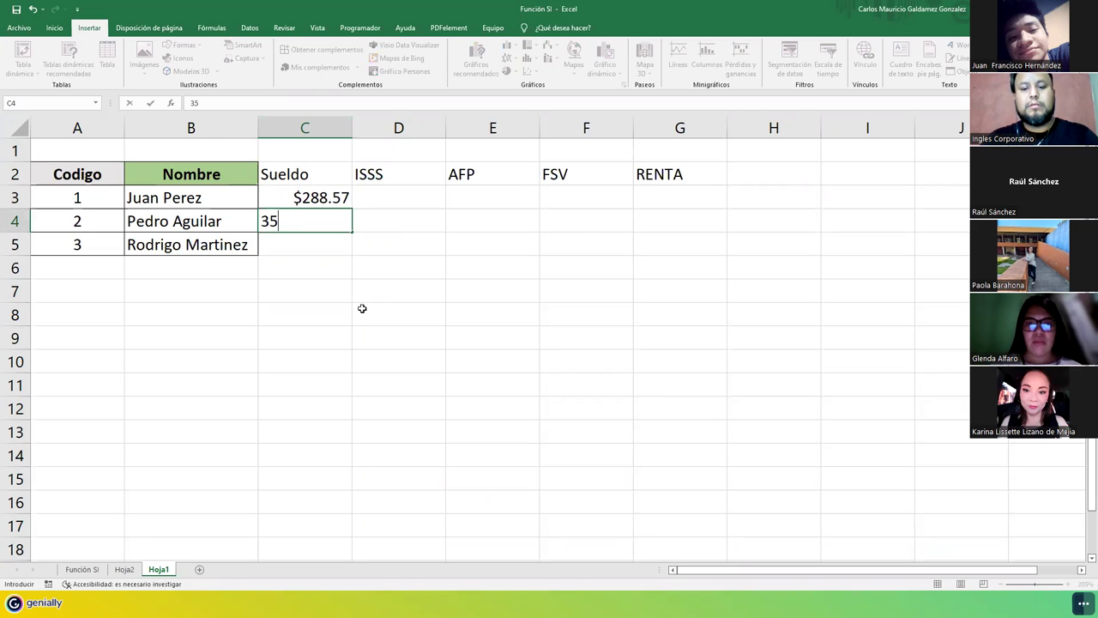
pyautogui.write('0.75')
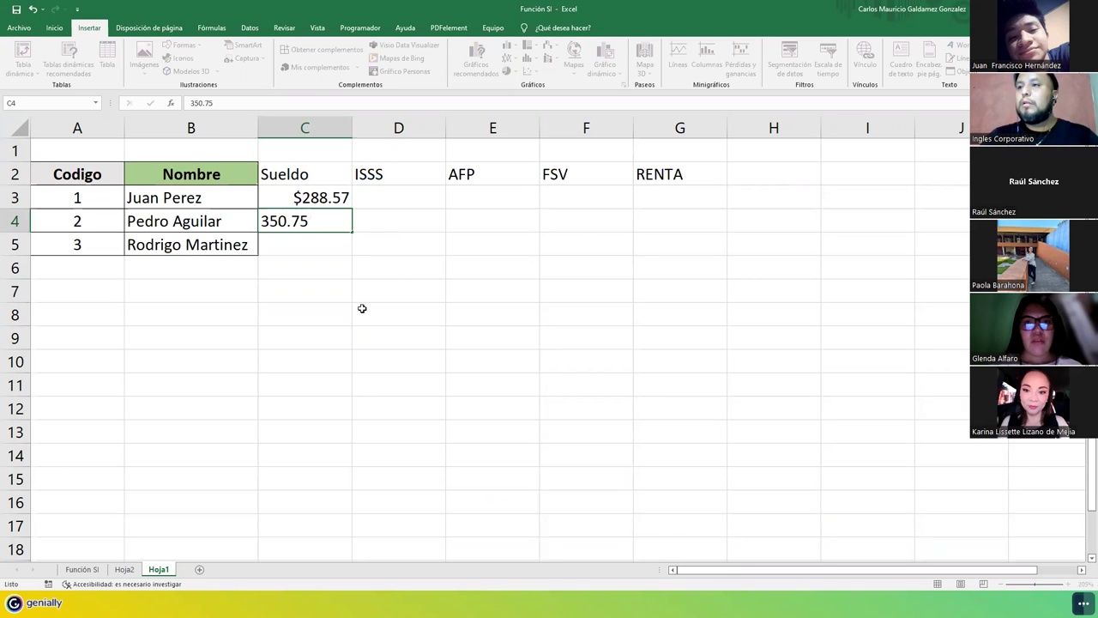
pyautogui.press('Return')
pyautogui.write('45')
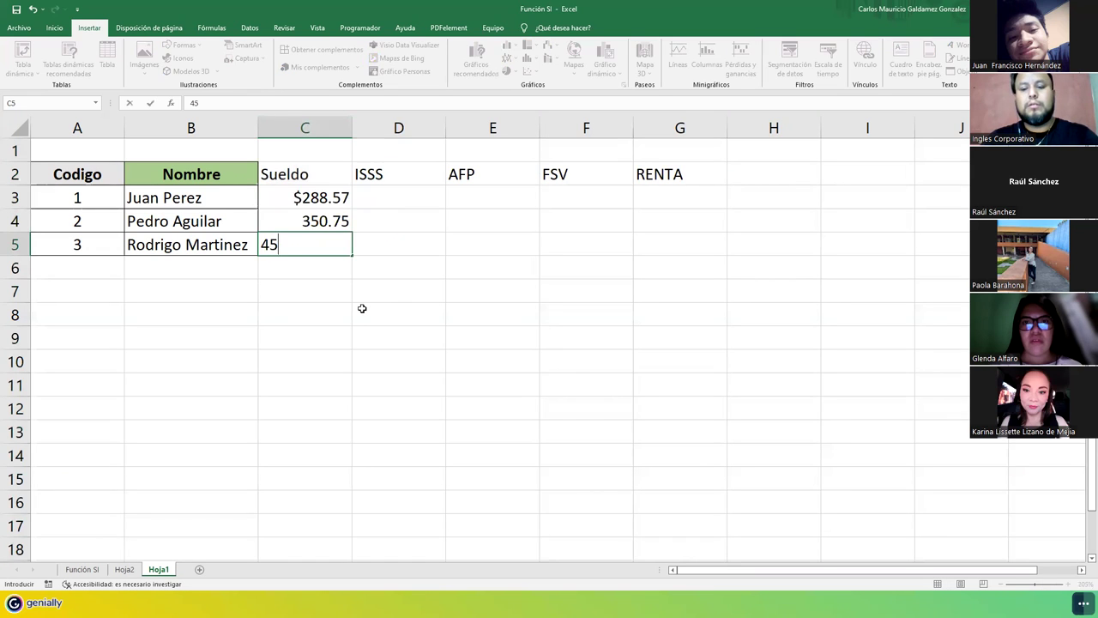
pyautogui.write('0.67')
pyautogui.press('Return')
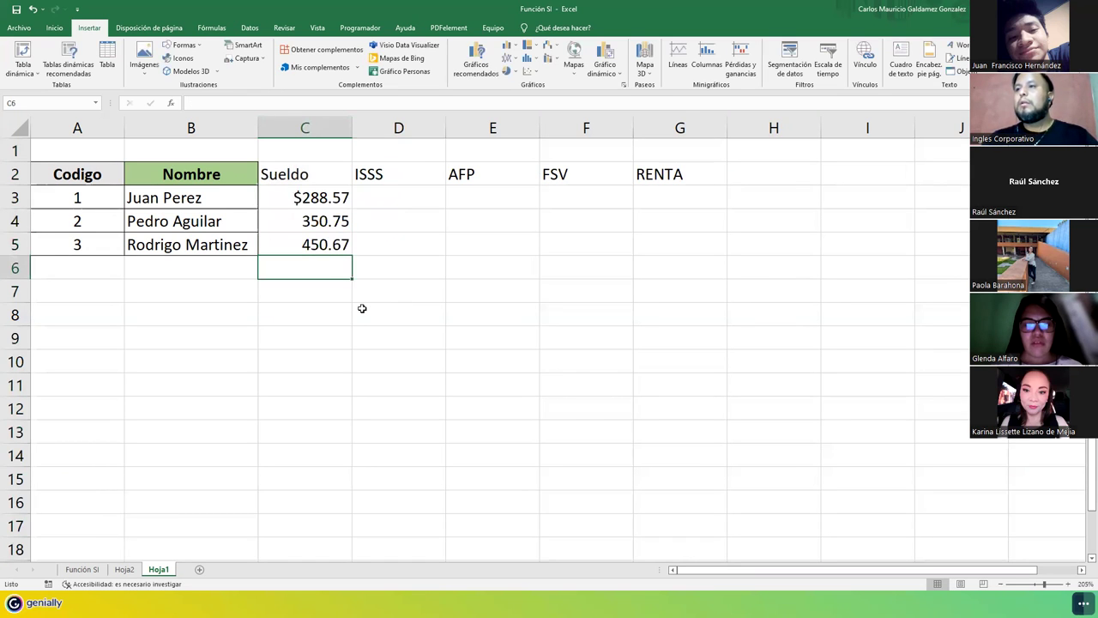
# - Apply the dollar accounting format to the salaries in C3:C5 and to the empty deduction cells D3:G5
pyautogui.moveTo(317, 199); pyautogui.dragTo(313, 246)
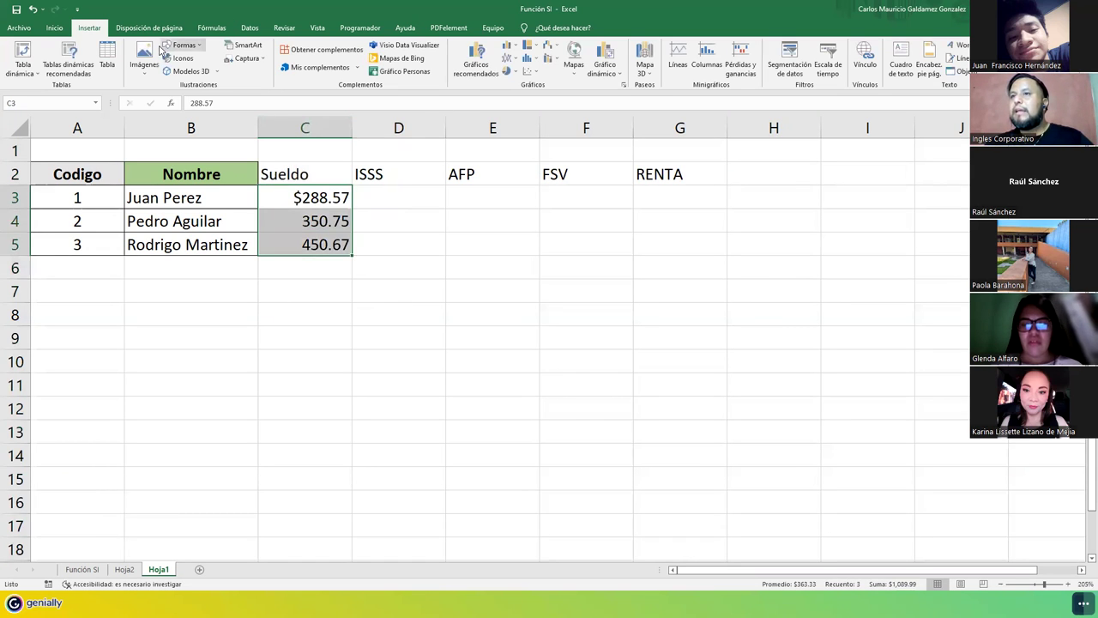
pyautogui.click(60, 29)
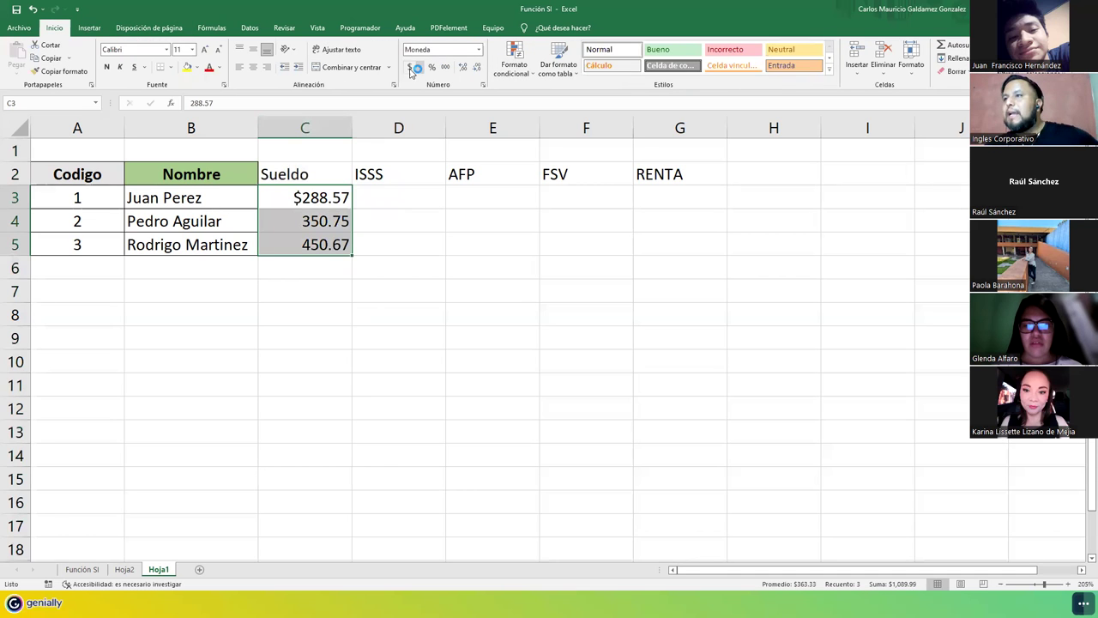
pyautogui.click(409, 67)
pyautogui.moveTo(374, 196); pyautogui.dragTo(656, 252)
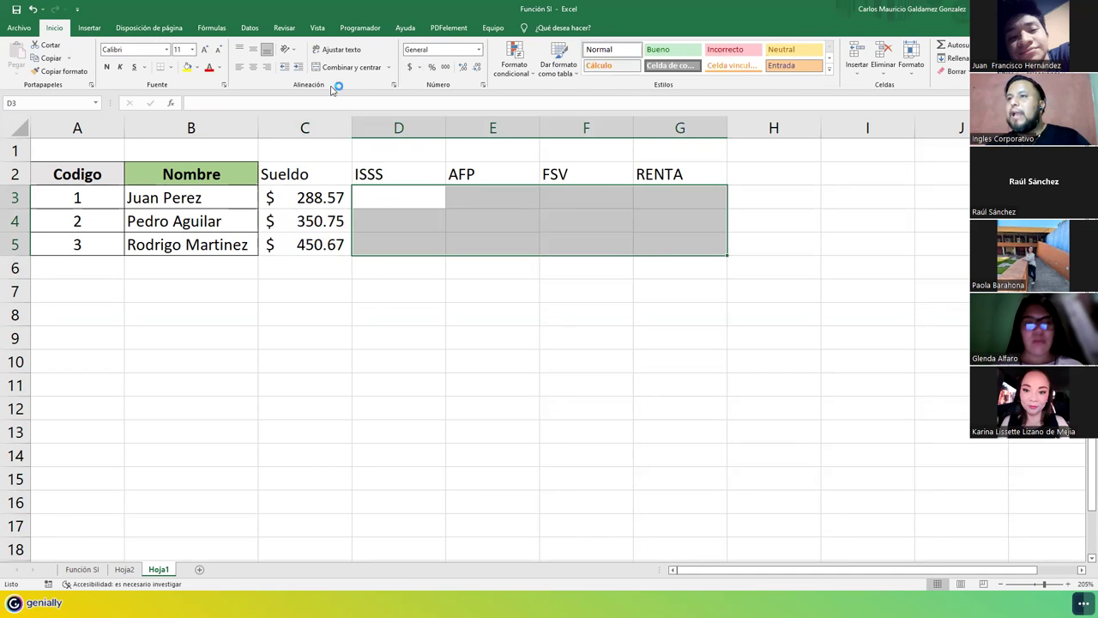
pyautogui.click(410, 68)
# - Add all borders to the range C2:G5, covering the Sueldo column and the deduction columns
pyautogui.click(305, 197)
pyautogui.moveTo(292, 175); pyautogui.dragTo(647, 239)
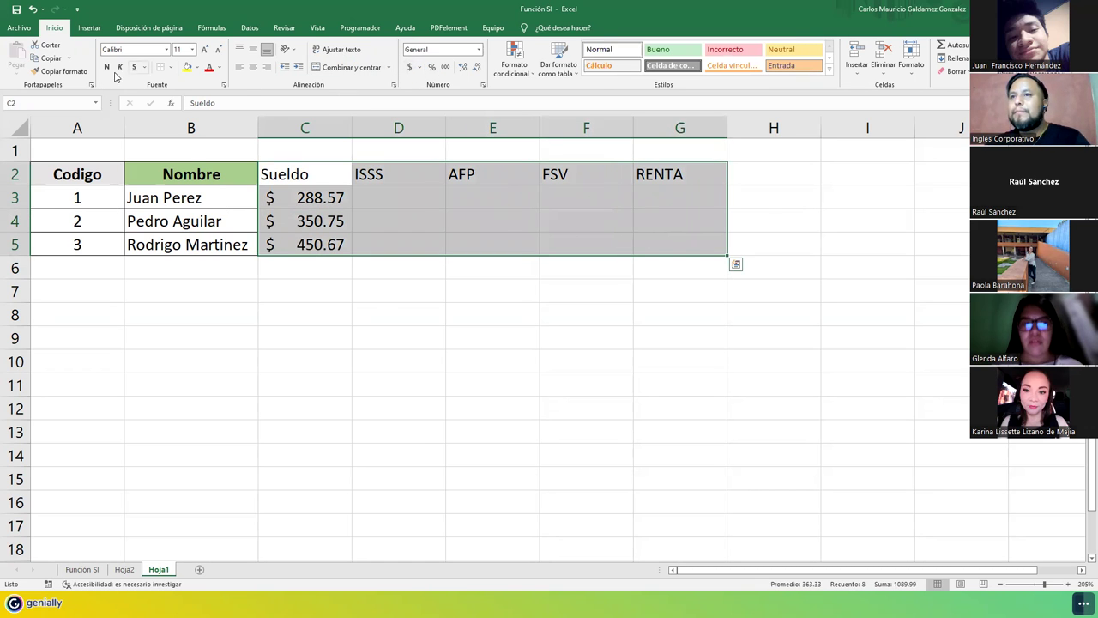
pyautogui.click(171, 68)
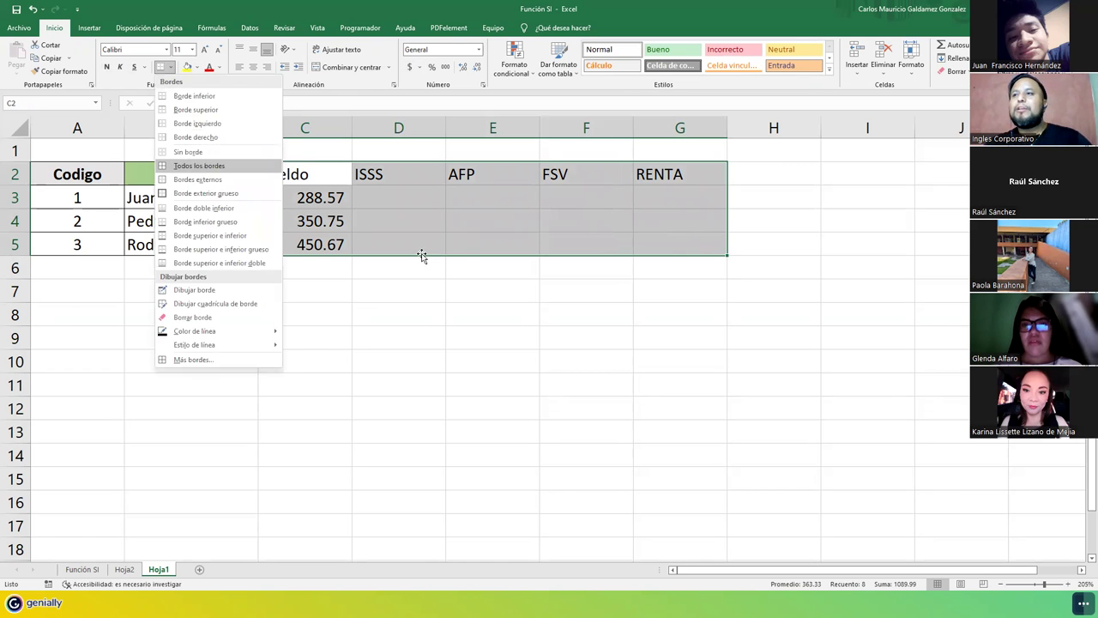
pyautogui.click(201, 165)
# - Add the header ESTATUS in H2, next to RENTA
pyautogui.click(751, 176)
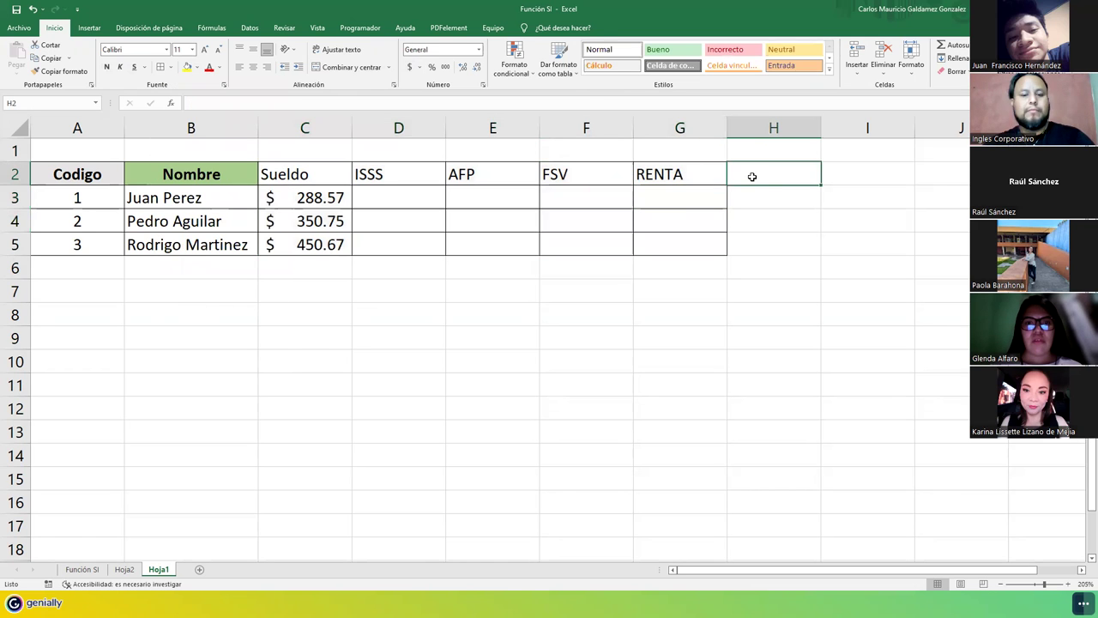
pyautogui.write('ESTATUS')
pyautogui.press('Return')
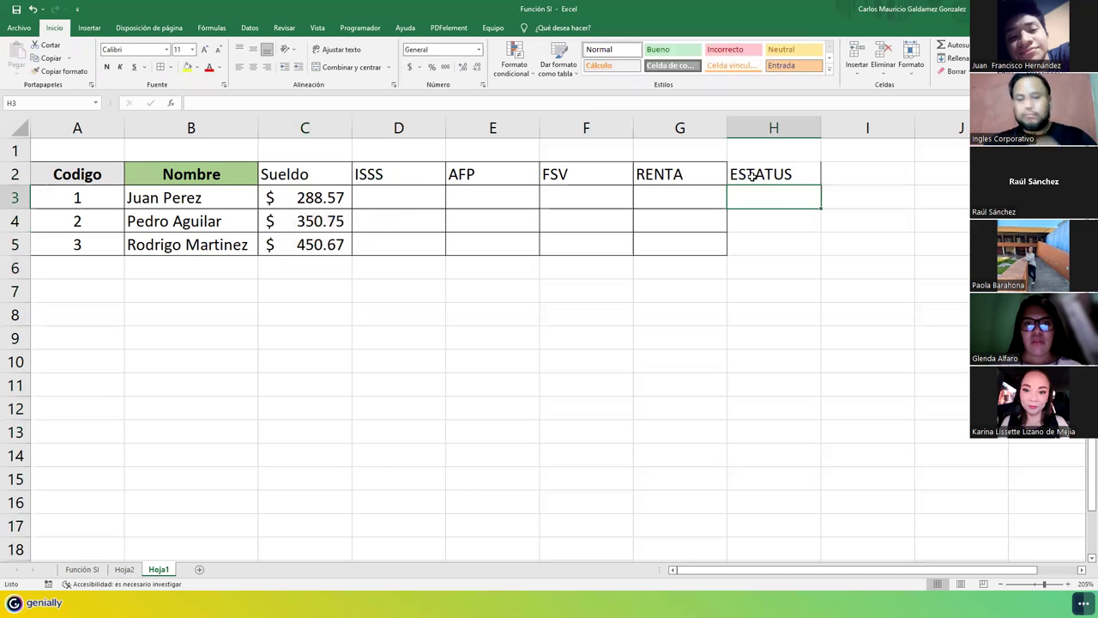
# - Enter the deduction rates above the headers in row 1: 3% for ISSS, 6.25% for AFP, 7% for FSV and 10% for RENTA
pyautogui.click(399, 199)
pyautogui.press('Up')
pyautogui.press('Up')
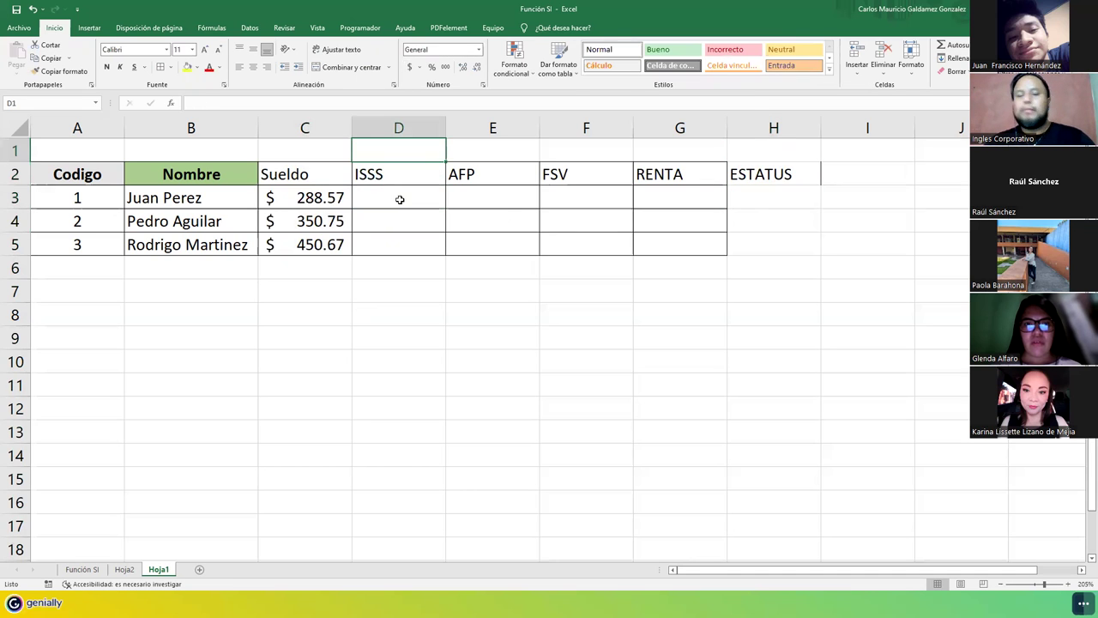
pyautogui.write('3%')
pyautogui.press('Tab')
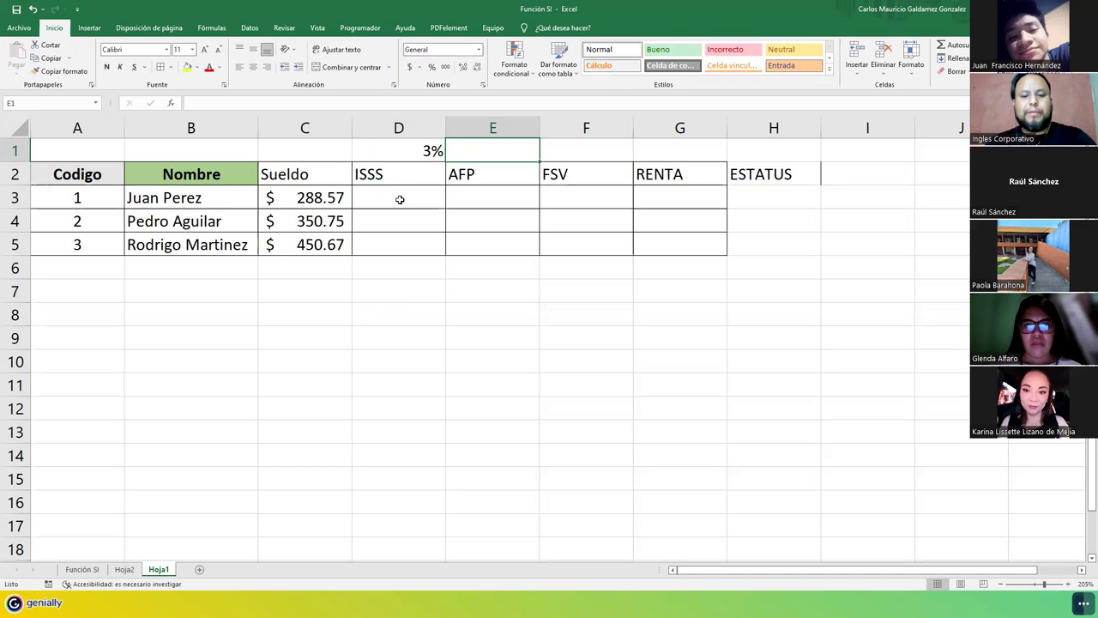
pyautogui.write('6.25%')
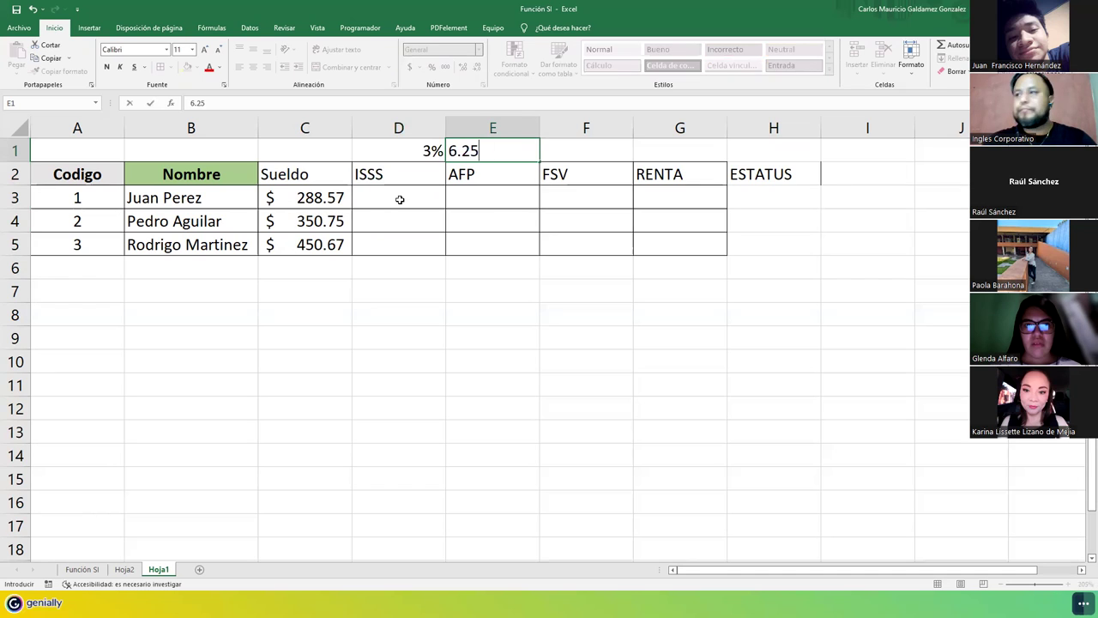
pyautogui.press('Tab')
pyautogui.write('7%')
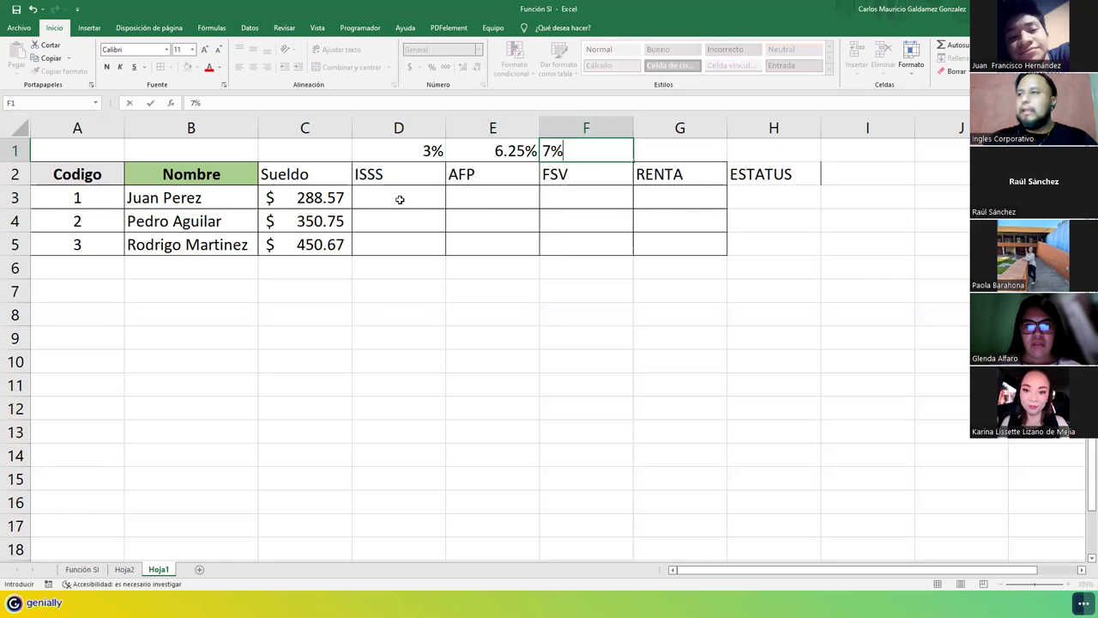
pyautogui.press('Tab')
pyautogui.write('10%')
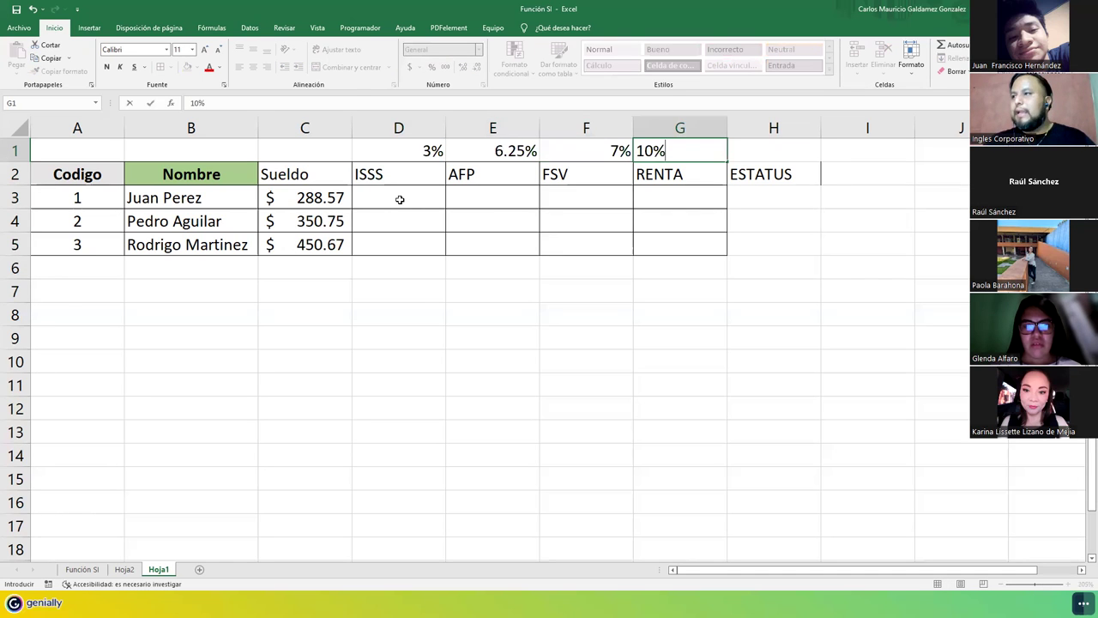
pyautogui.press('Return')
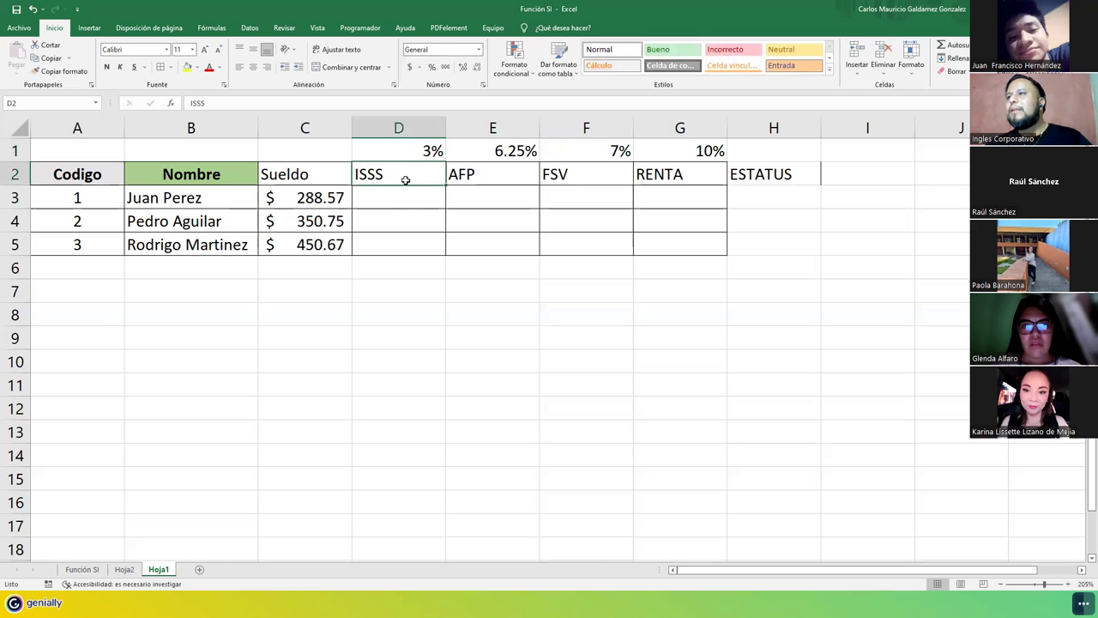
# - Show the deduction percentages in D1:G1 with two decimal places
pyautogui.moveTo(429, 151); pyautogui.dragTo(686, 151)
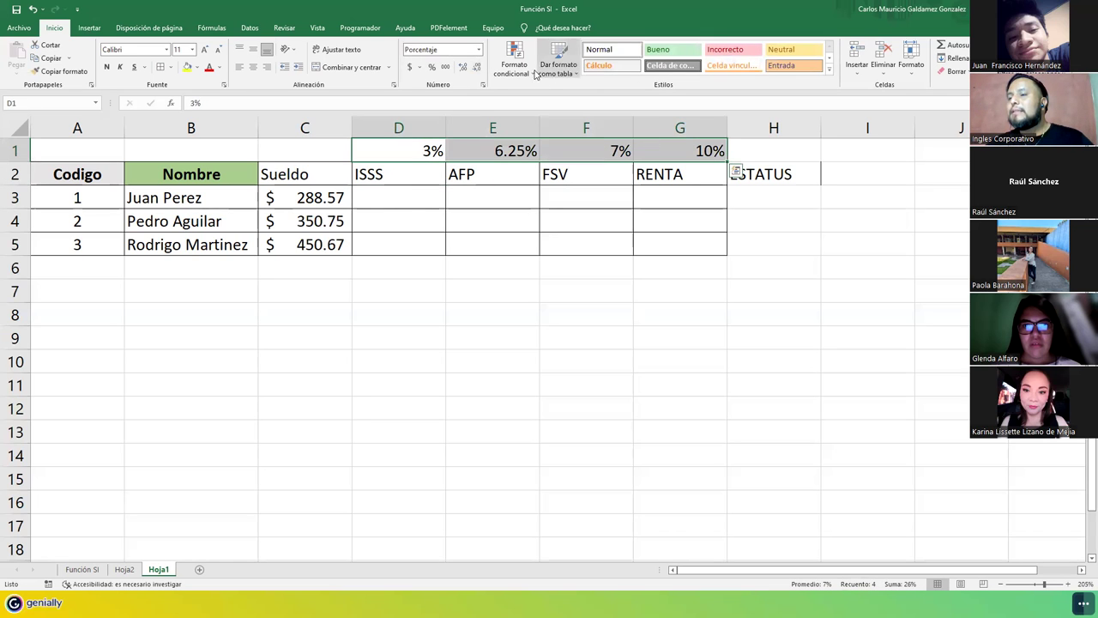
pyautogui.click(467, 69)
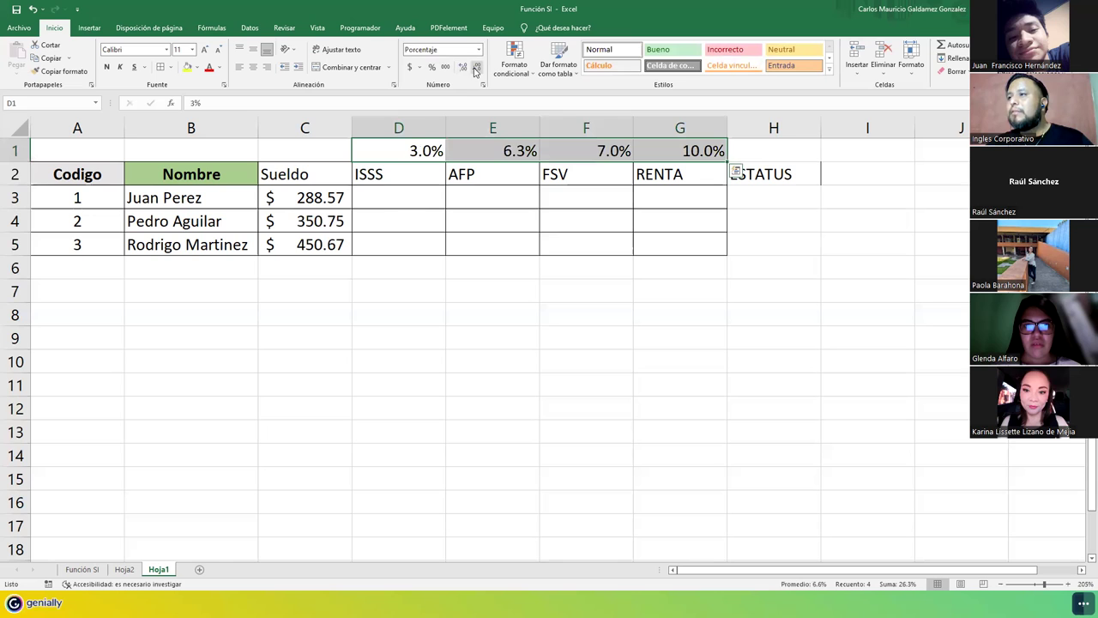
pyautogui.click(467, 69)
# - Calculate the first employee's ISSS deduction in D3 by multiplying the salary by the rate, =C3*D1
pyautogui.click(389, 196)
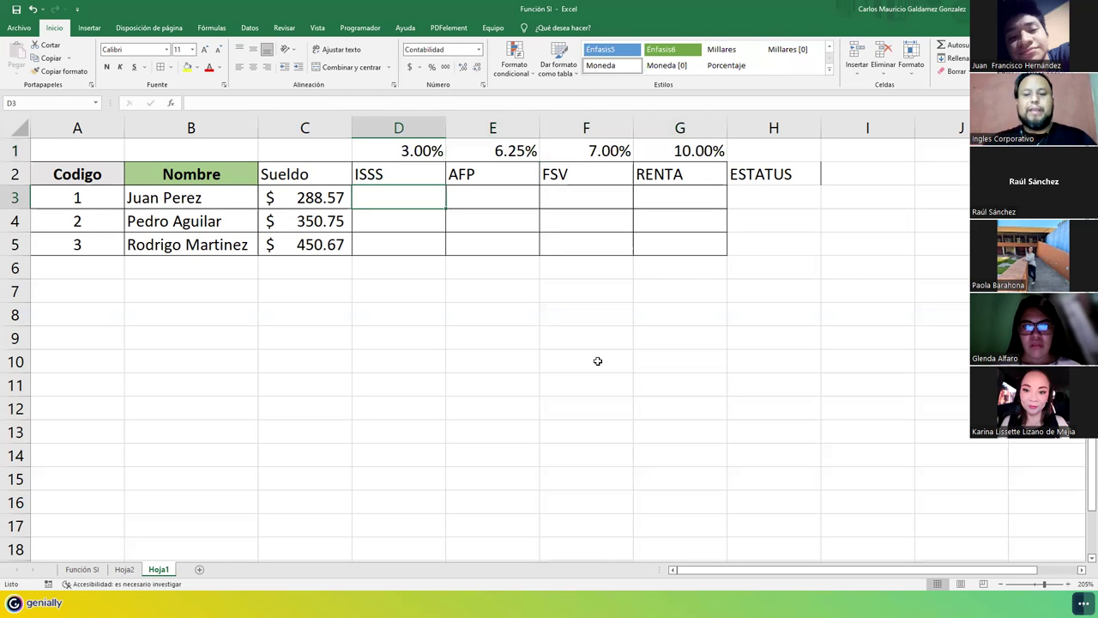
pyautogui.write('=')
pyautogui.press('Left')
pyautogui.write('*')
pyautogui.press('Up')
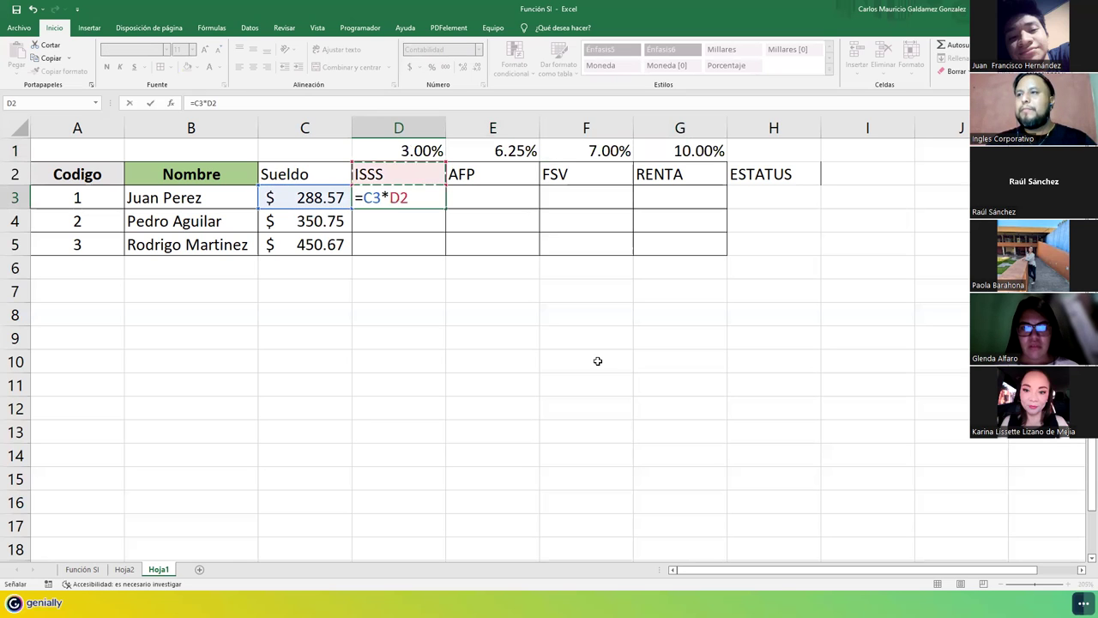
pyautogui.press('Up')
pyautogui.press('Return')
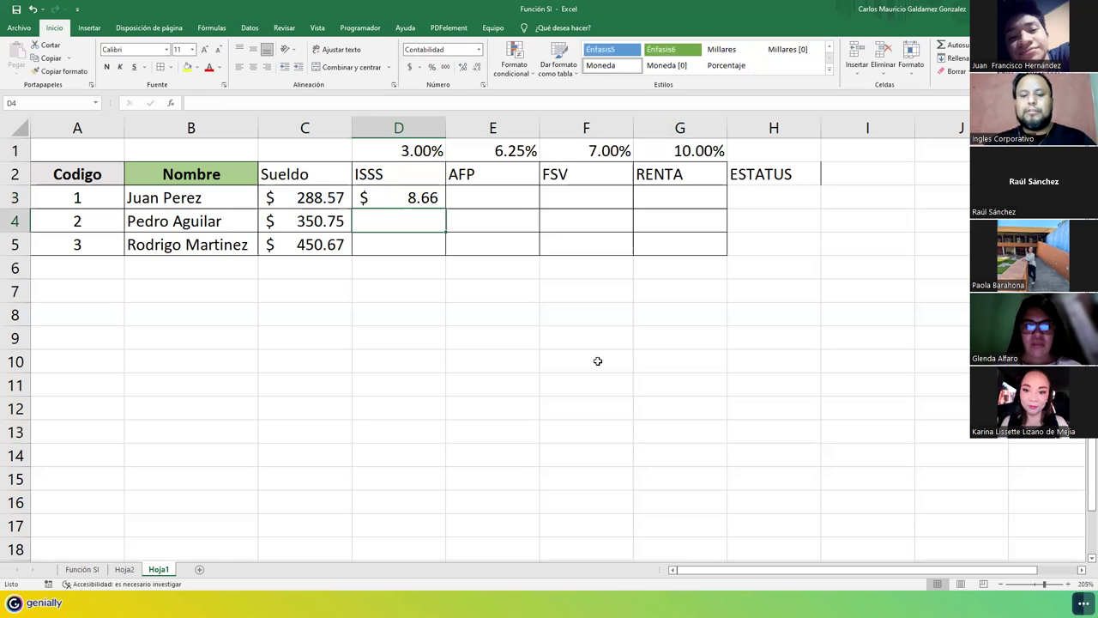
# - Try to calculate the second employee's ISSS in D4 with =C4P*D1, accept the proposed correction, and inspect the stored formula
pyautogui.write('=')
pyautogui.press('Left')
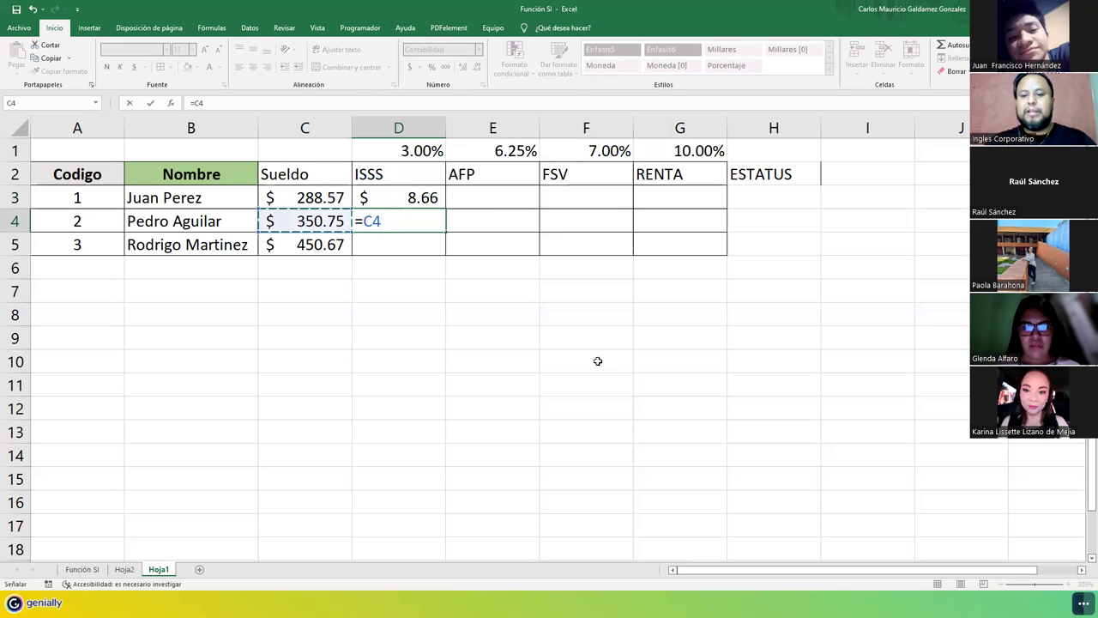
pyautogui.write('P')
pyautogui.press('Return')
pyautogui.press('Return')
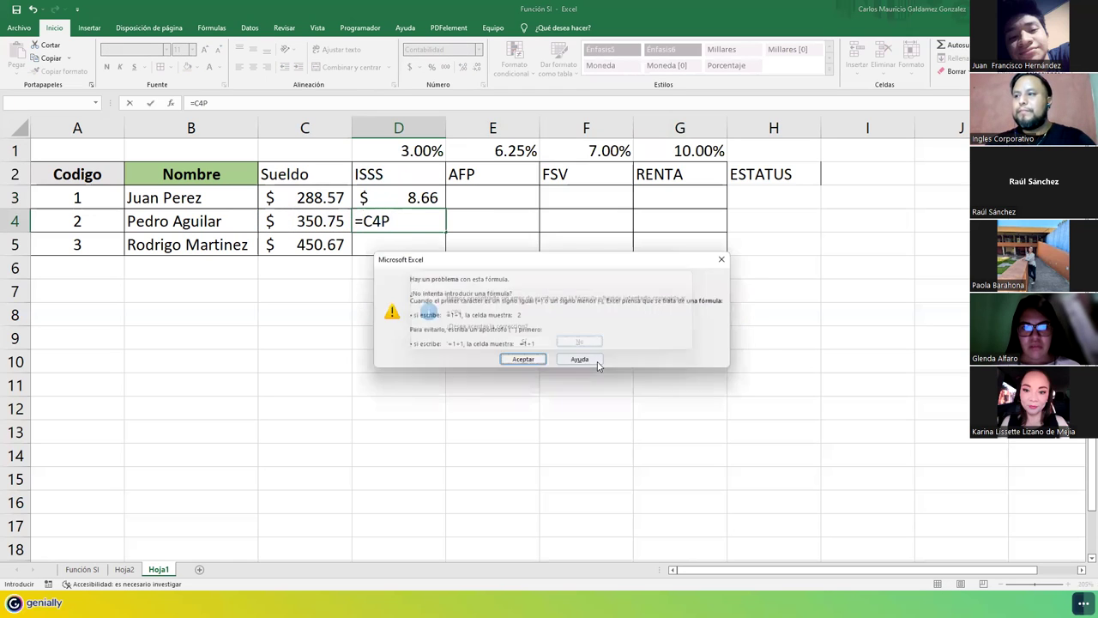
pyautogui.press('Return')
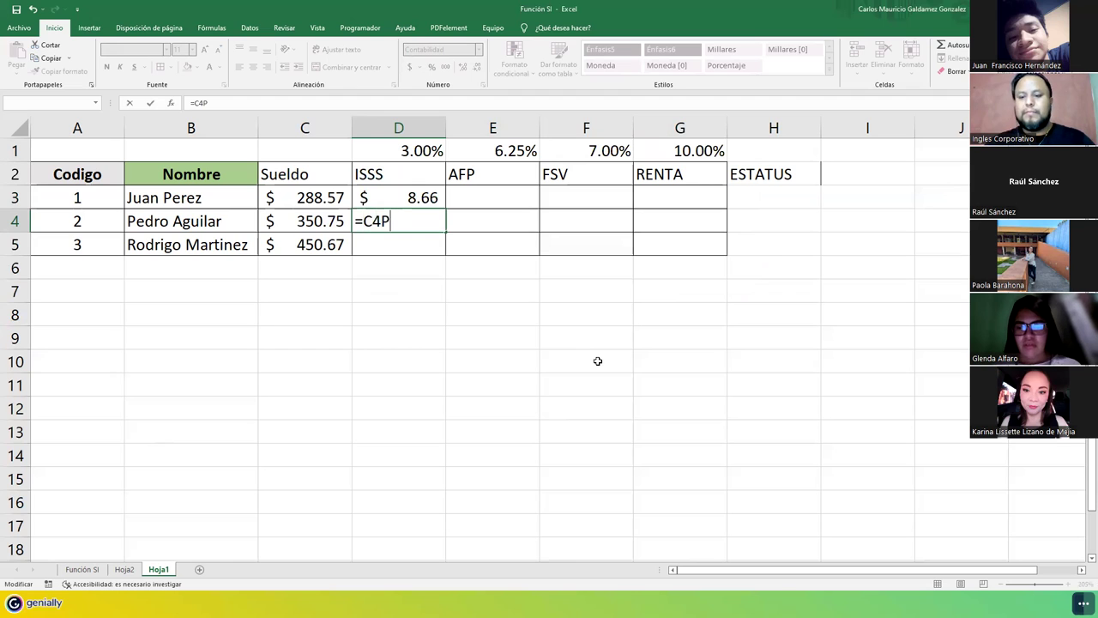
pyautogui.write('*')
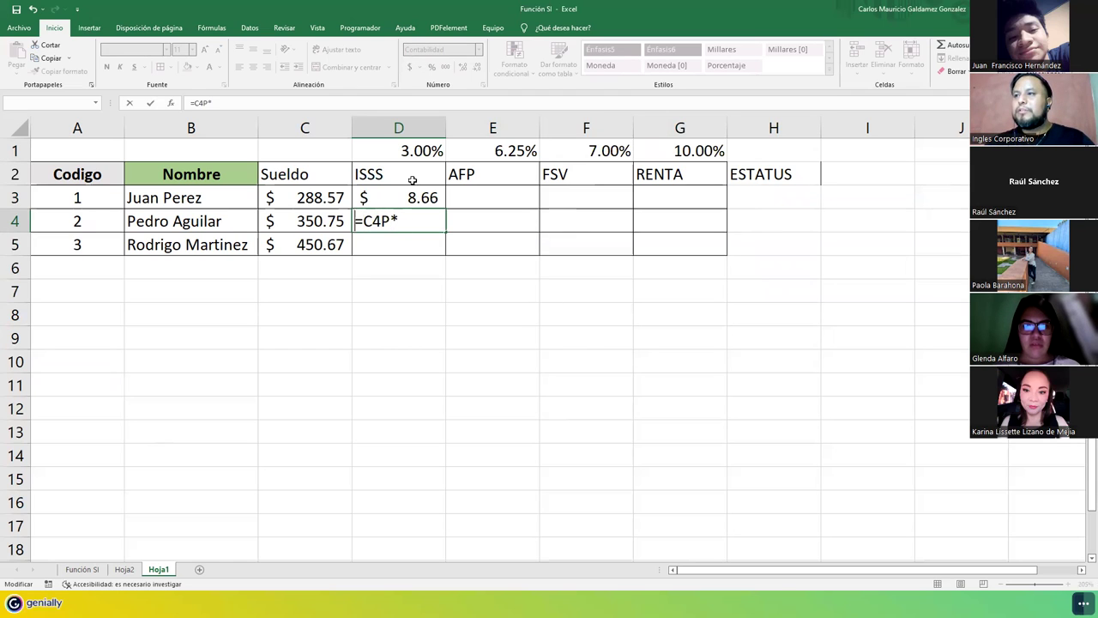
pyautogui.click(405, 149)
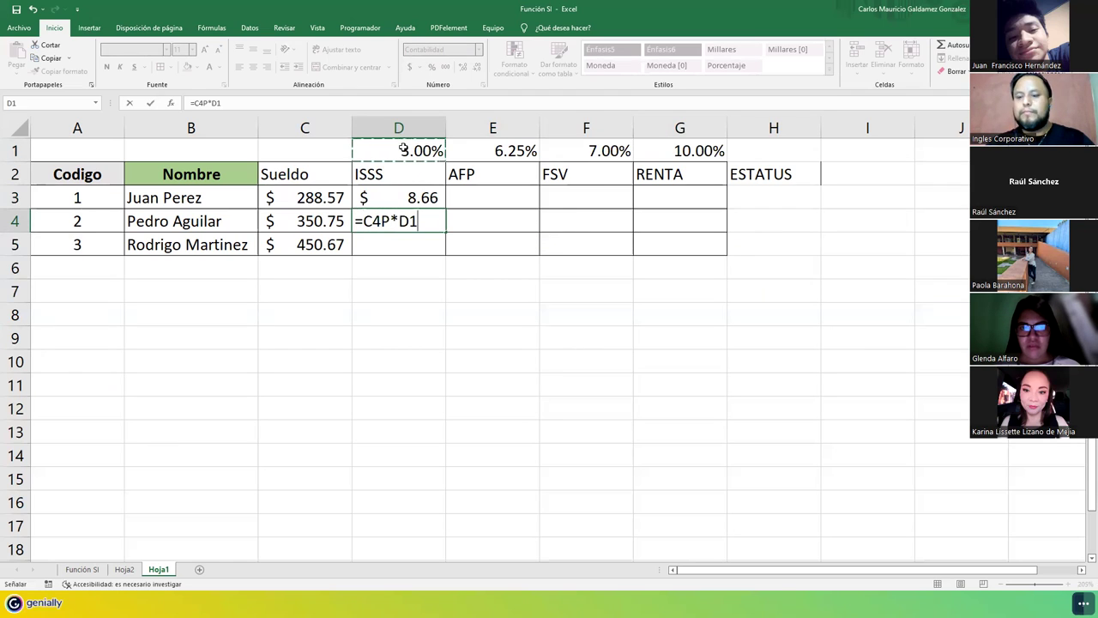
pyautogui.press('Return')
pyautogui.press('Return')
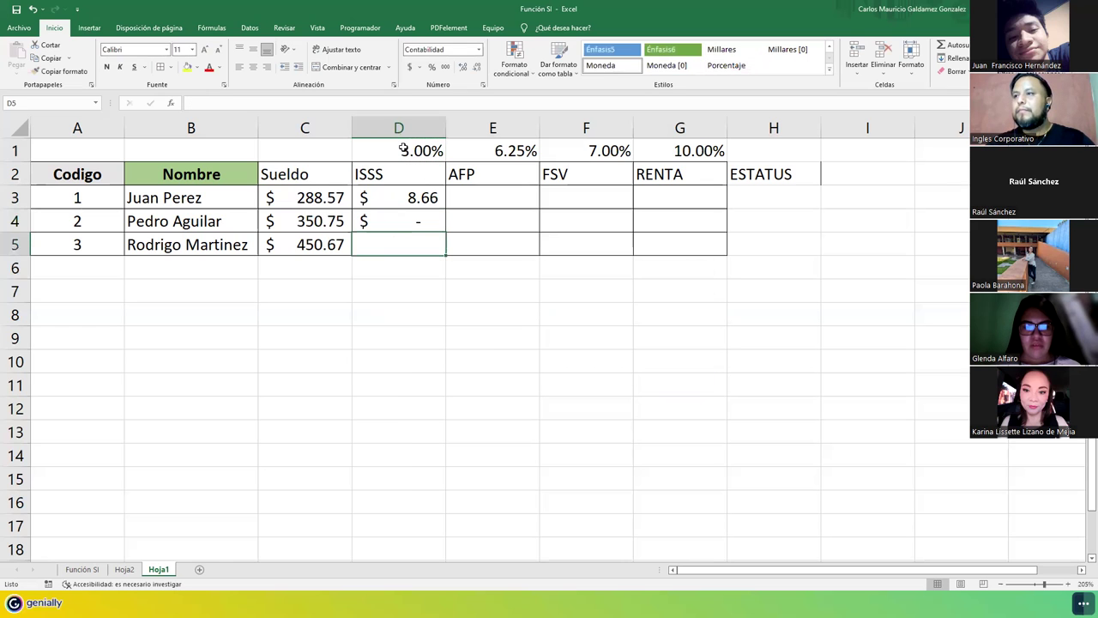
pyautogui.click(378, 221)
pyautogui.doubleClick(378, 222)
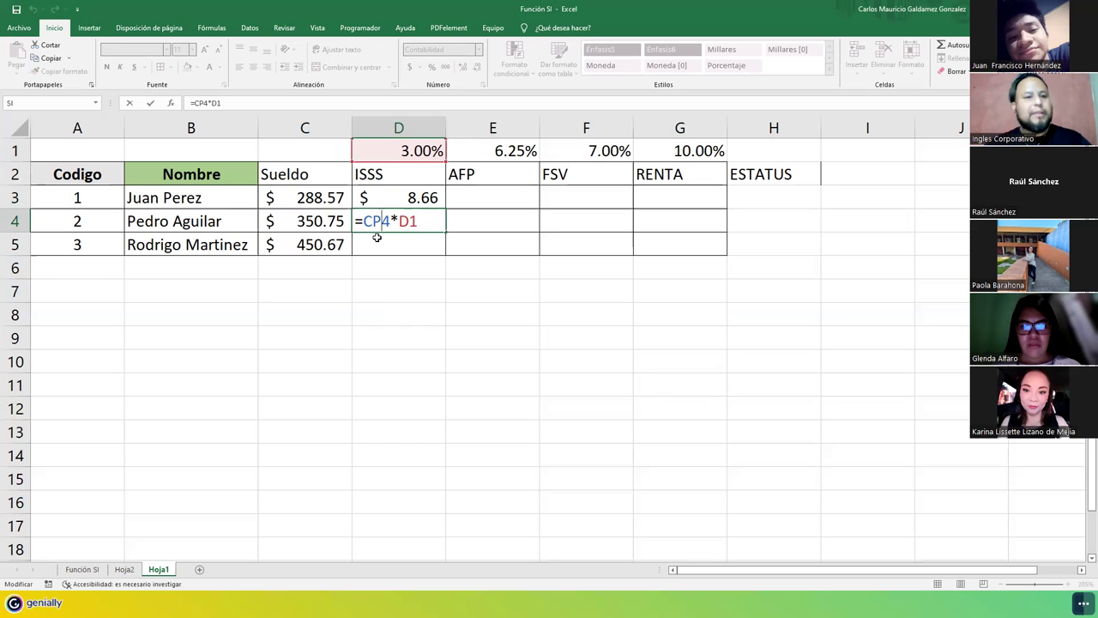
# - Change the AFP deduction rate in E1 to 7.25%
pyautogui.click(498, 153)
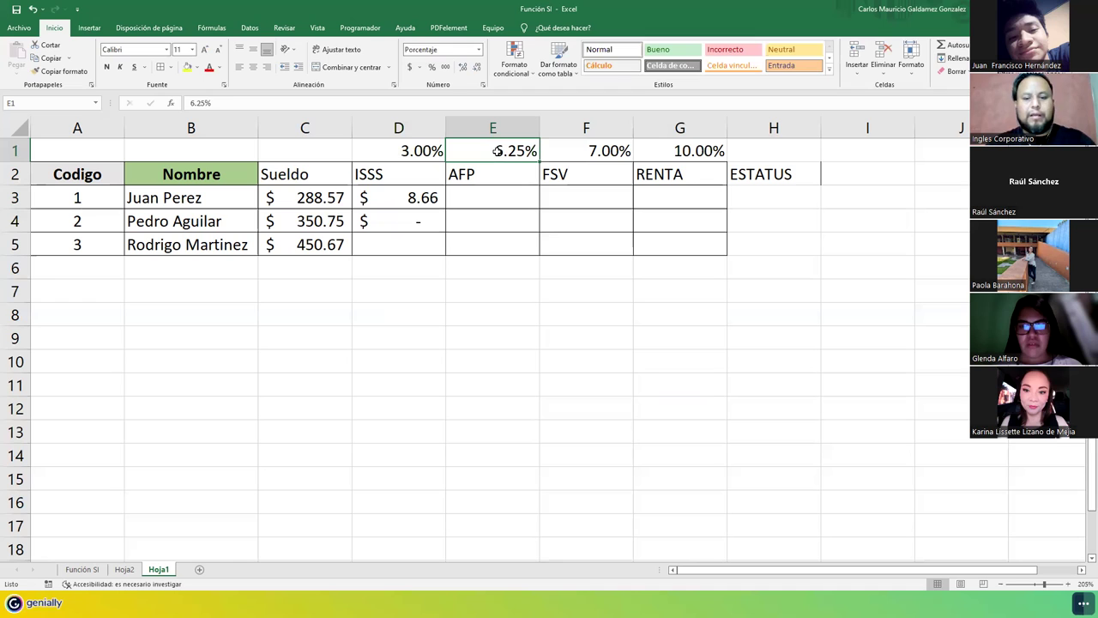
pyautogui.write('7.25')
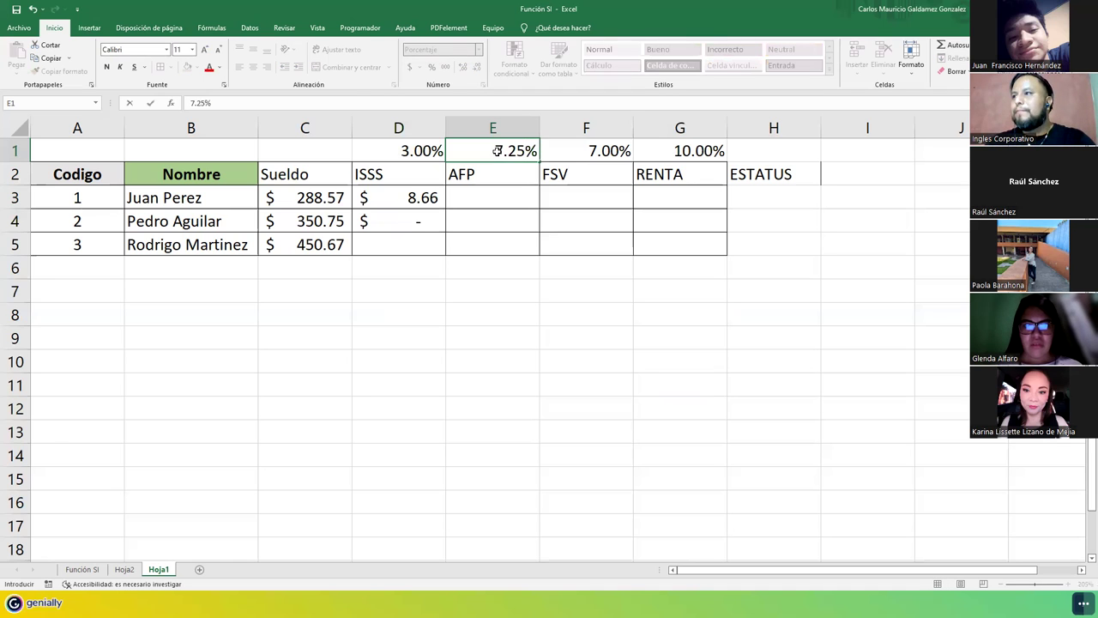
pyautogui.press('Tab')
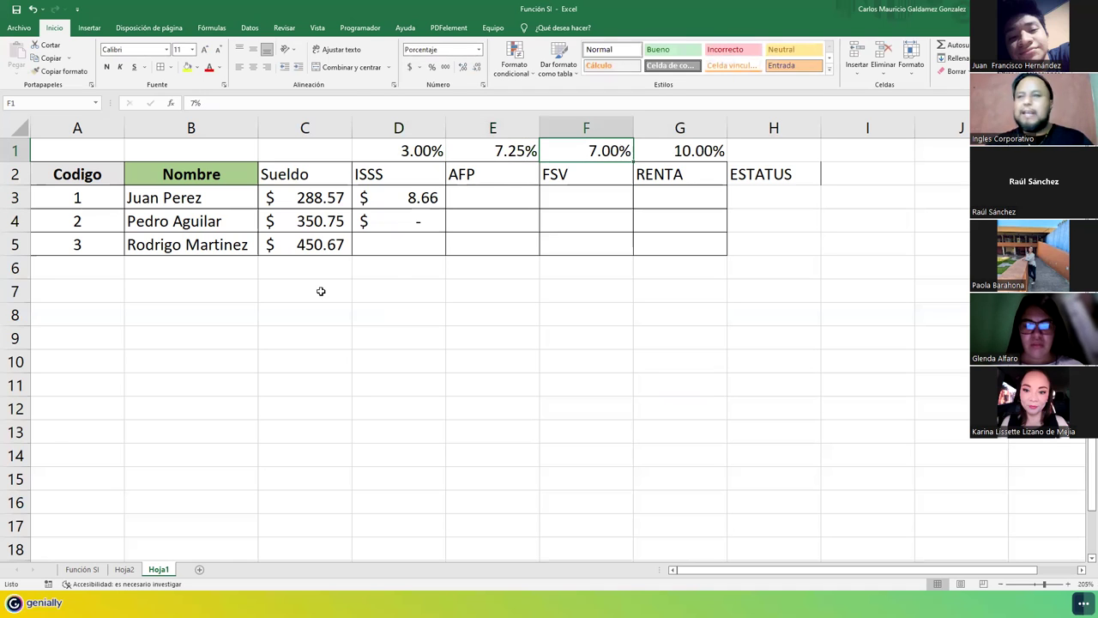
# - Correct the second employee's ISSS formula in D4 to =C4*D1 by removing the stray letter
pyautogui.click(417, 224)
pyautogui.doubleClick(417, 224)
pyautogui.click(371, 221)
pyautogui.press('Delete')
pyautogui.press('Return')
# - Change the FSV deduction rate in F1 to 8%
pyautogui.press('Up')
pyautogui.press('Up')
pyautogui.press('Up')
pyautogui.press('Up')
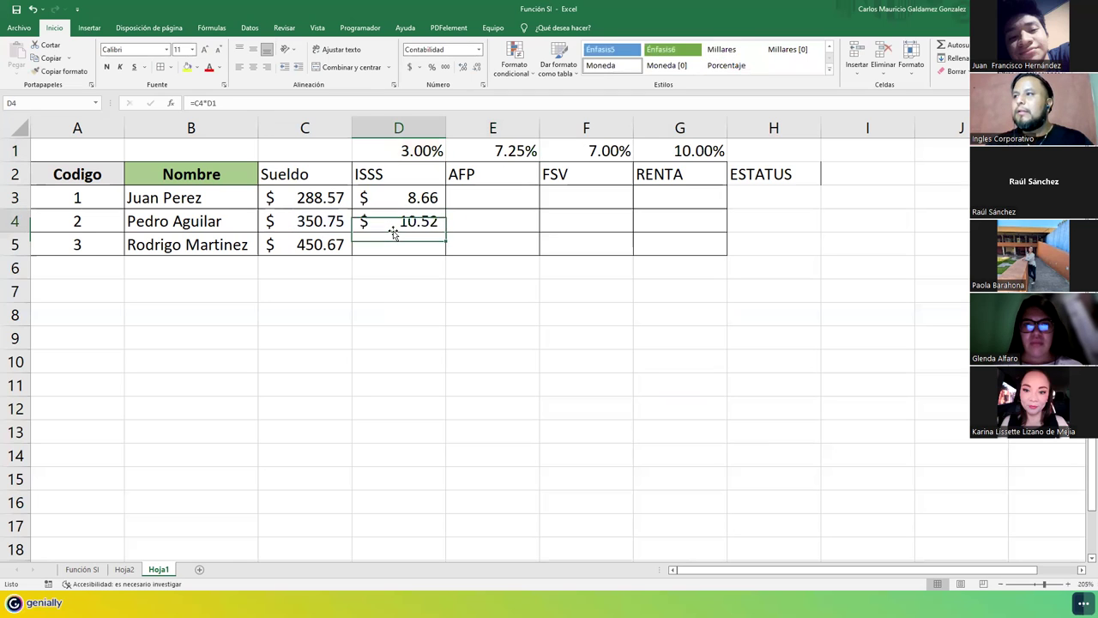
pyautogui.press('Right')
pyautogui.press('Right')
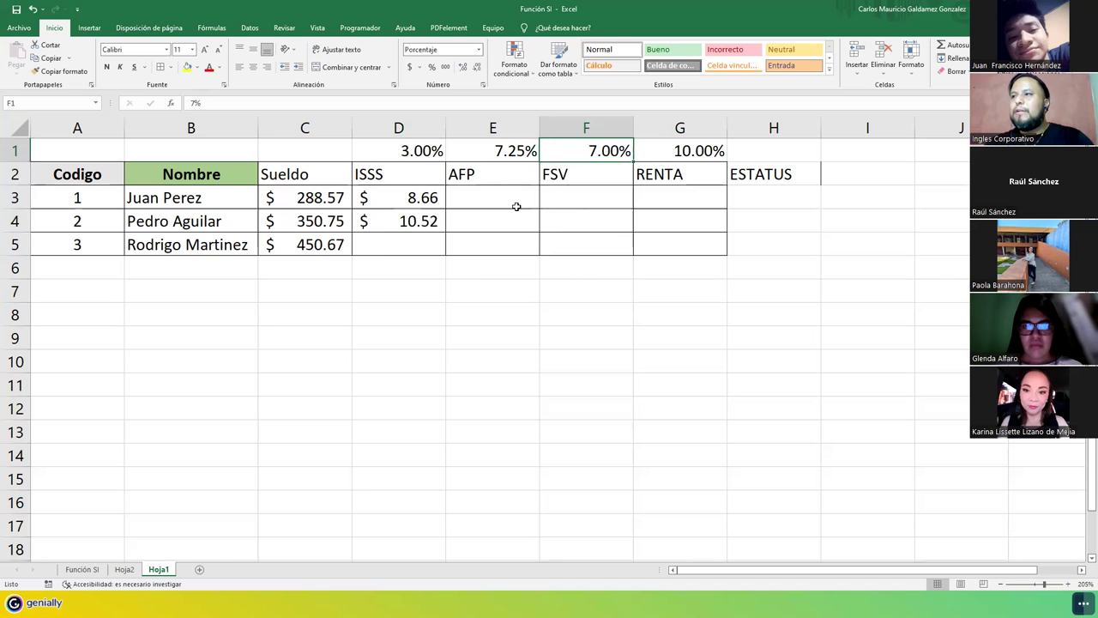
pyautogui.write('8')
pyautogui.press('Return')
# - Calculate the third employee's ISSS deduction in D5 with =C5*D1
pyautogui.press('Down')
pyautogui.press('Down')
pyautogui.press('Down')
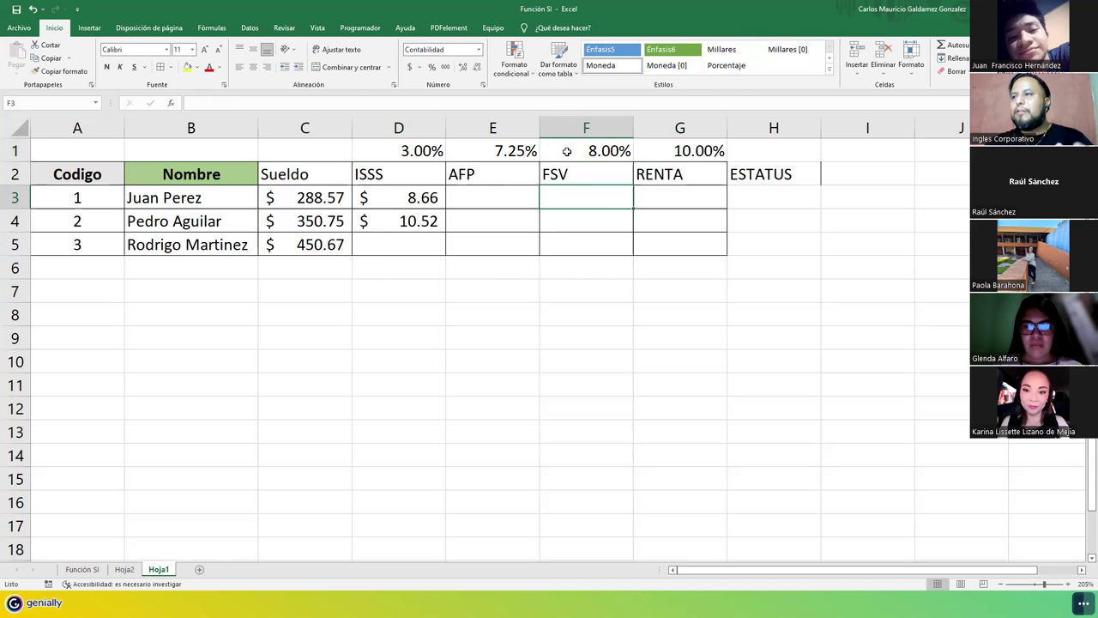
pyautogui.press('Left')
pyautogui.press('Left')
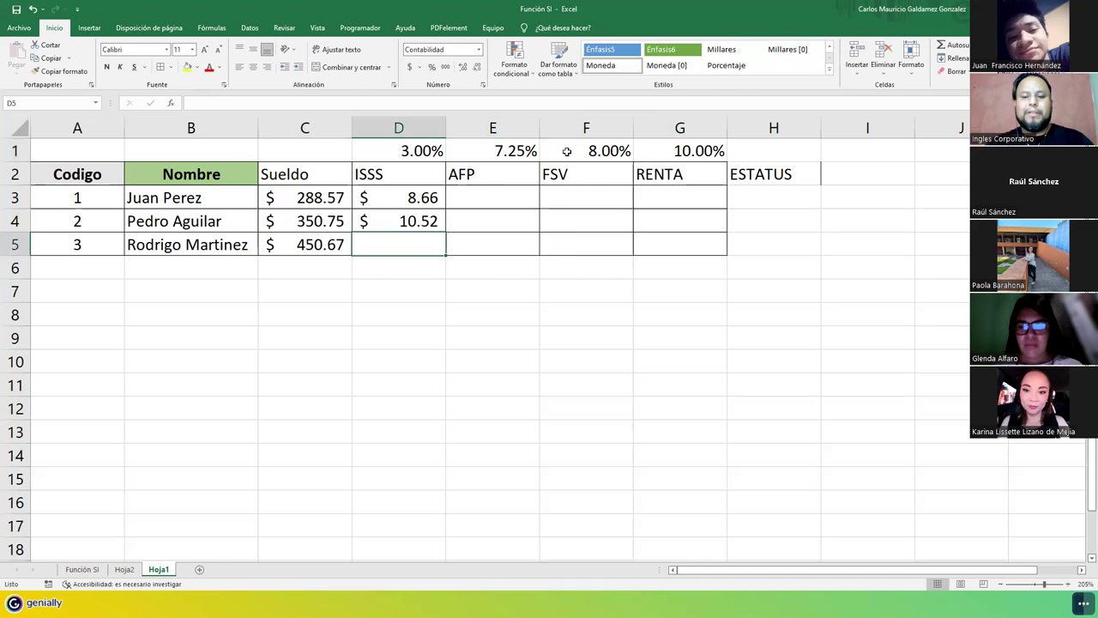
pyautogui.write('=')
pyautogui.press('Left')
pyautogui.write('*')
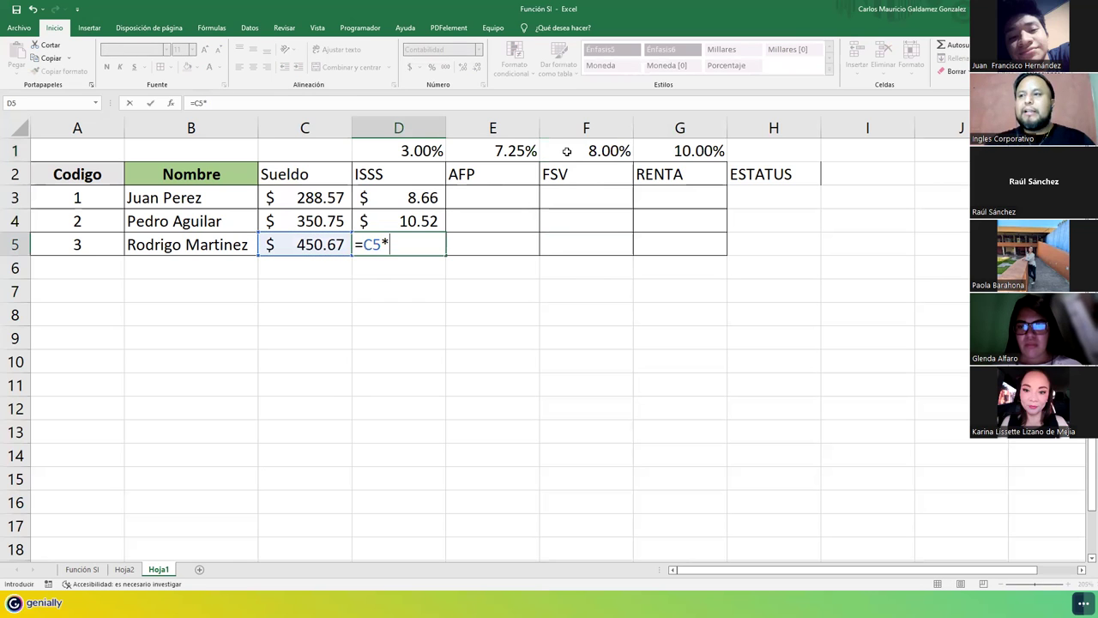
pyautogui.click(410, 153)
pyautogui.press('Return')
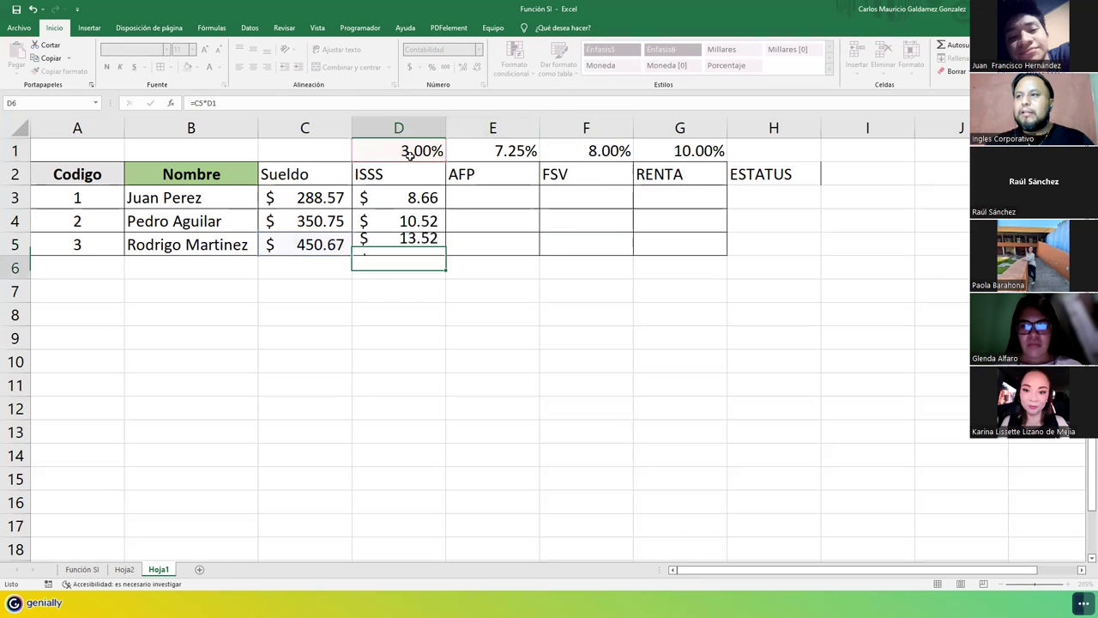
# - Fill the ISSS formula from D3 into E3 and repoint it to the salary so the AFP formula is =C3*E1
pyautogui.press('Up')
pyautogui.press('Up')
pyautogui.press('Up')
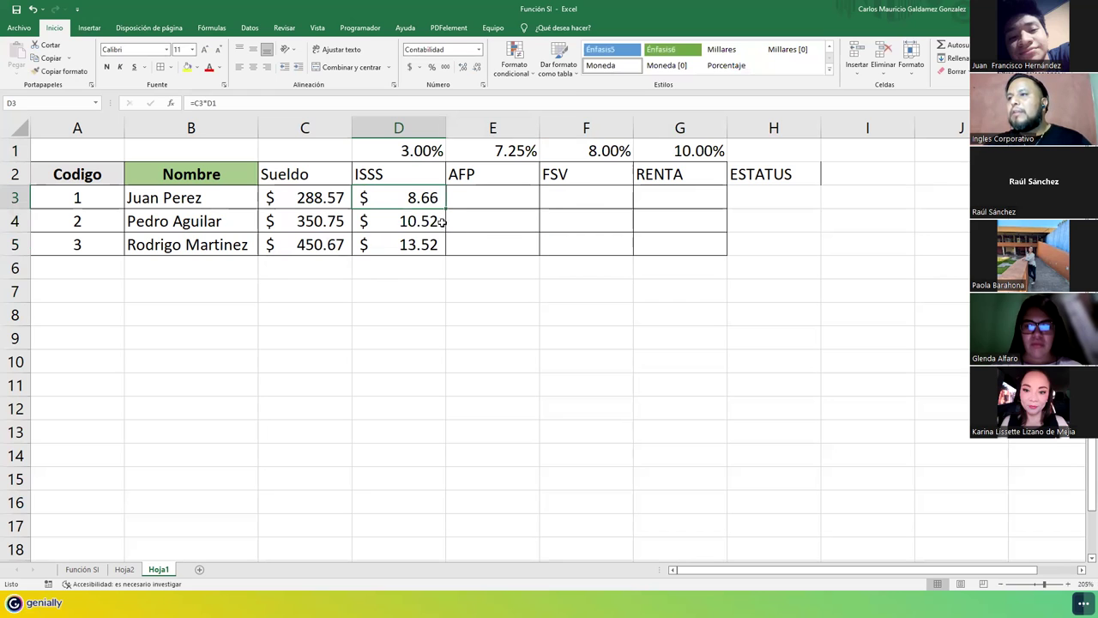
pyautogui.moveTo(445, 208); pyautogui.dragTo(503, 201)
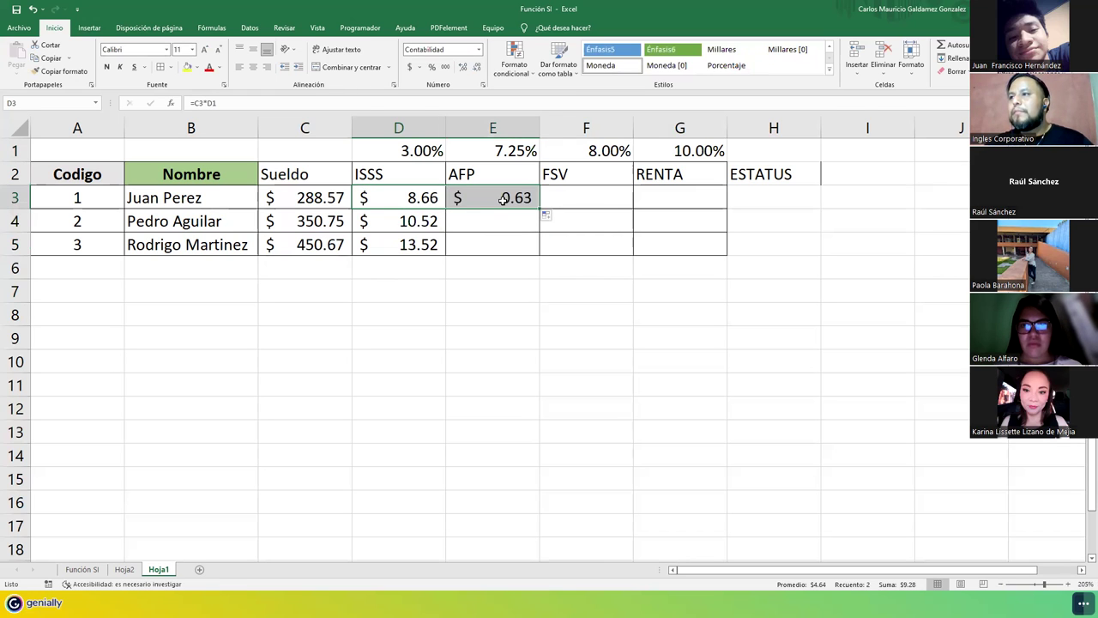
pyautogui.doubleClick(505, 199)
pyautogui.moveTo(429, 210); pyautogui.dragTo(341, 201)
pyautogui.press('Return')
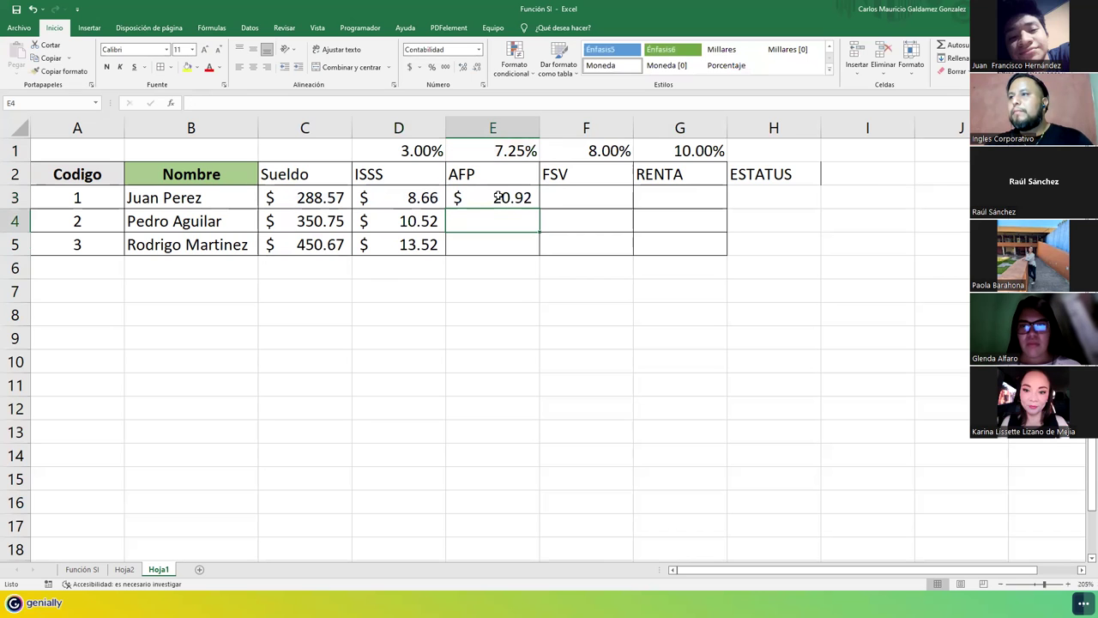
# - Fill the D4 formula into E4 and move its first reference to the salary, making the AFP formula =C4*E1
pyautogui.click(436, 221)
pyautogui.moveTo(444, 233); pyautogui.dragTo(493, 223)
pyautogui.click(492, 222)
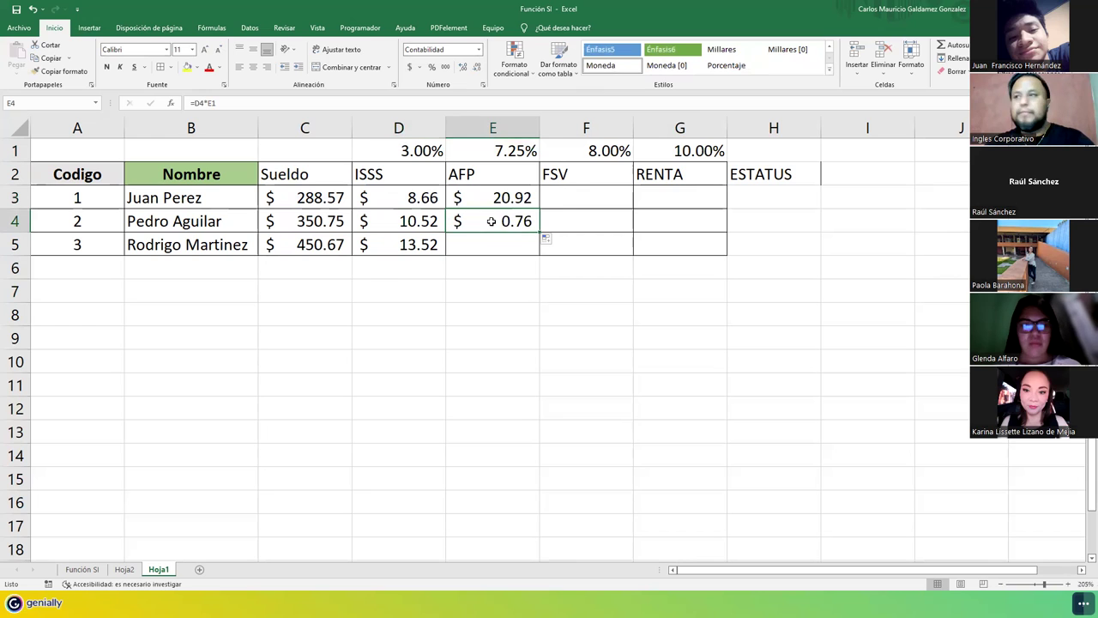
pyautogui.doubleClick(457, 221)
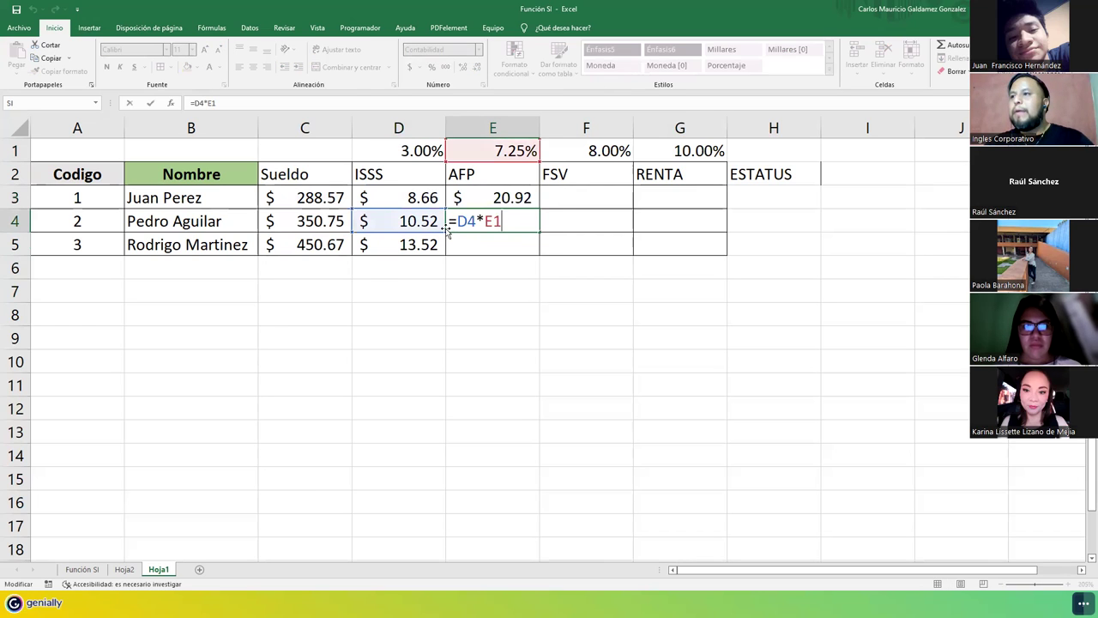
pyautogui.moveTo(361, 231); pyautogui.dragTo(267, 231)
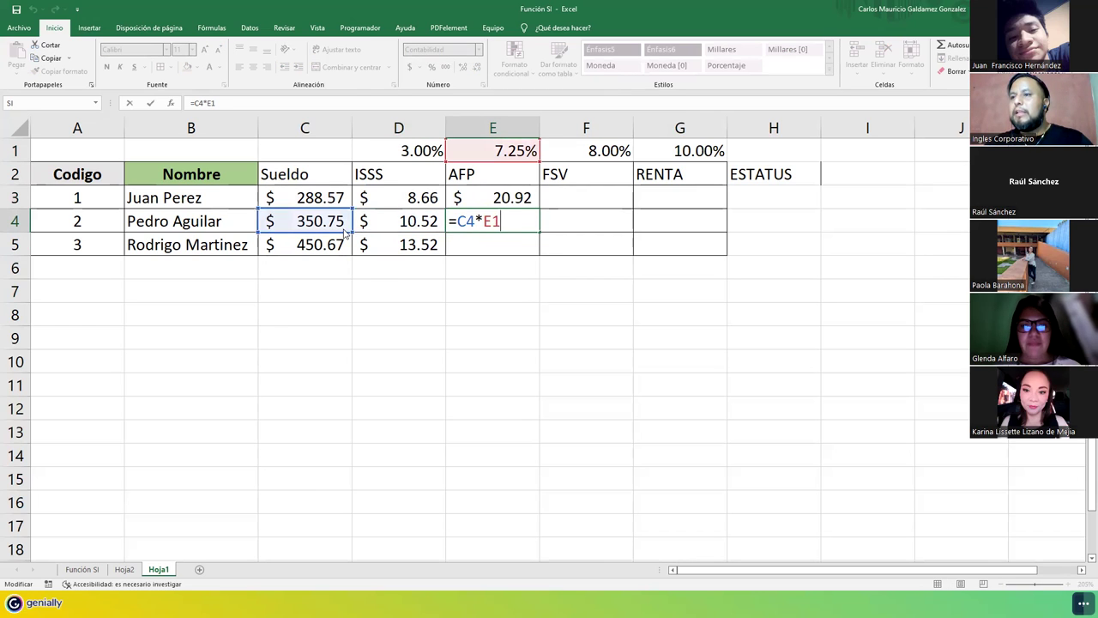
pyautogui.press('Return')
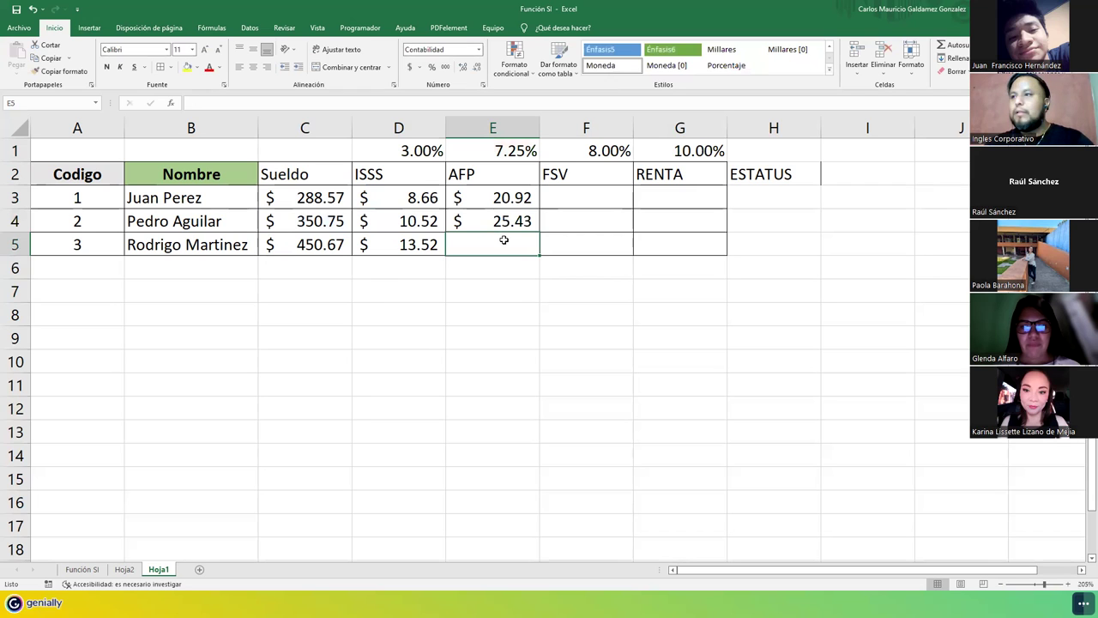
# - Fill the D5 formula into E5 and redirect its first reference to the salary, making the AFP formula =C5*E1
pyautogui.click(387, 245)
pyautogui.moveTo(437, 256); pyautogui.dragTo(497, 251)
pyautogui.press('F2')
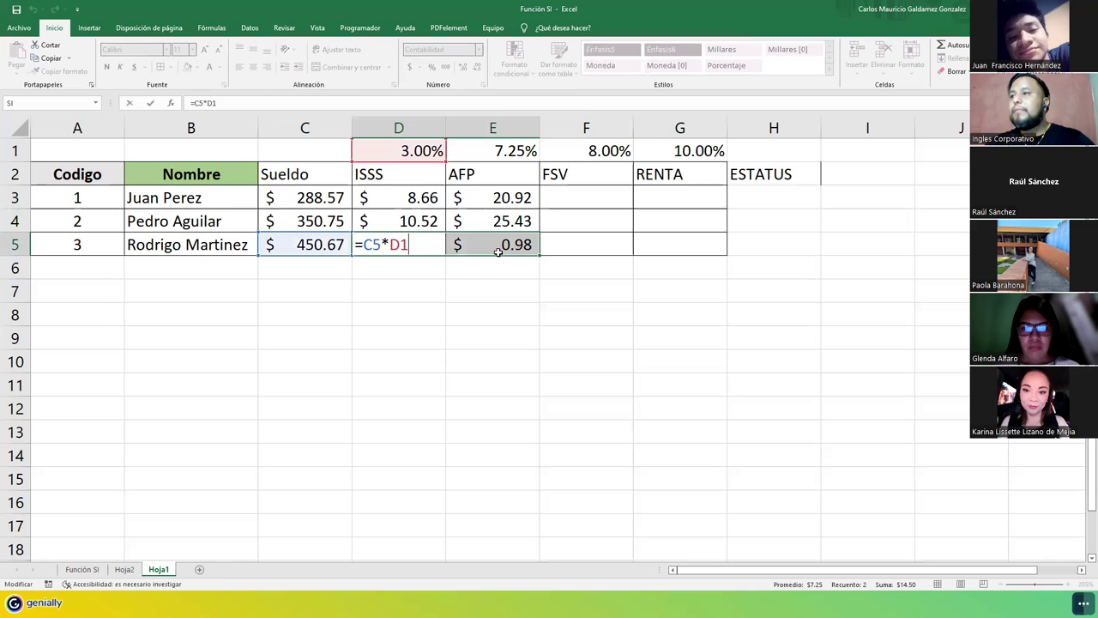
pyautogui.press('Escape')
pyautogui.click(497, 251)
pyautogui.press('F2')
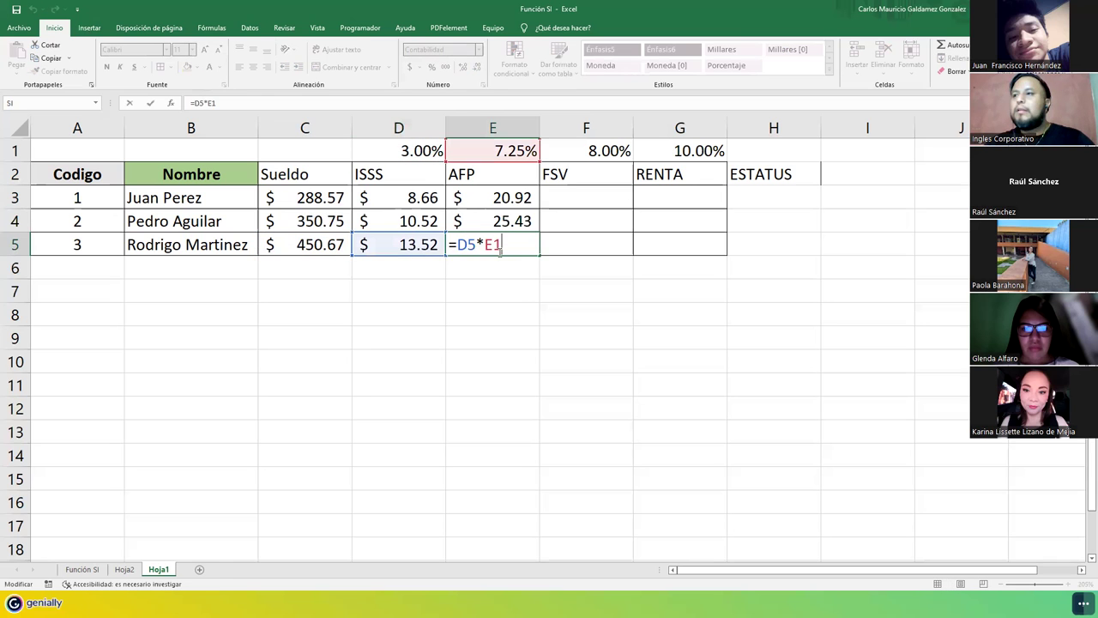
pyautogui.moveTo(446, 257); pyautogui.dragTo(344, 247)
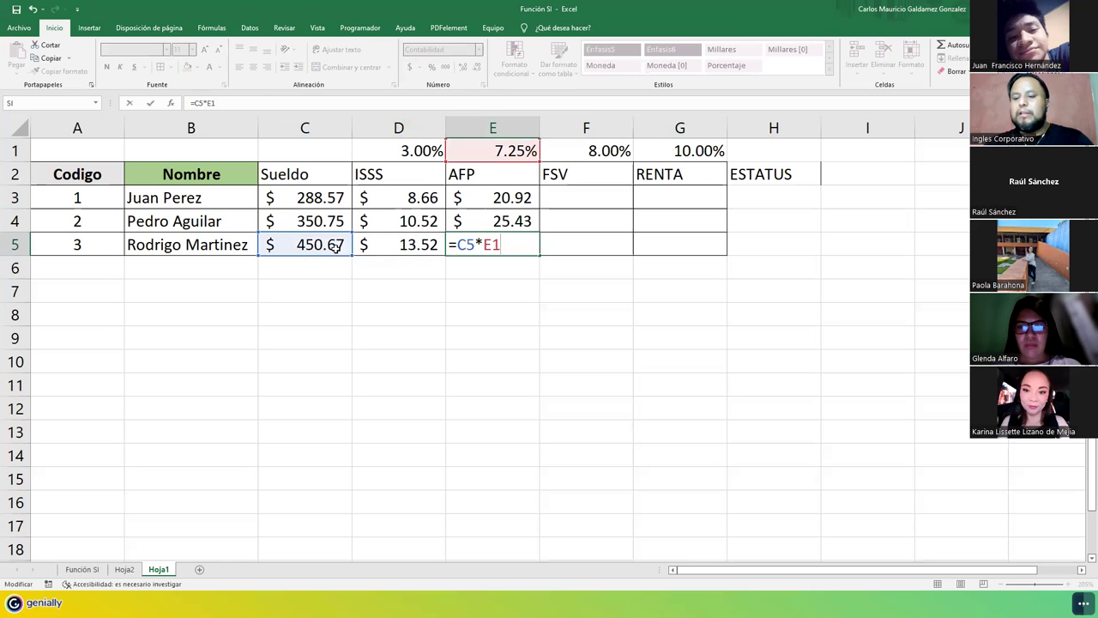
pyautogui.press('Return')
# - Calculate the first employee's FSV in F3, entering =E3*F1 and then correcting it to use the salary, =C3*F1
pyautogui.click(560, 192)
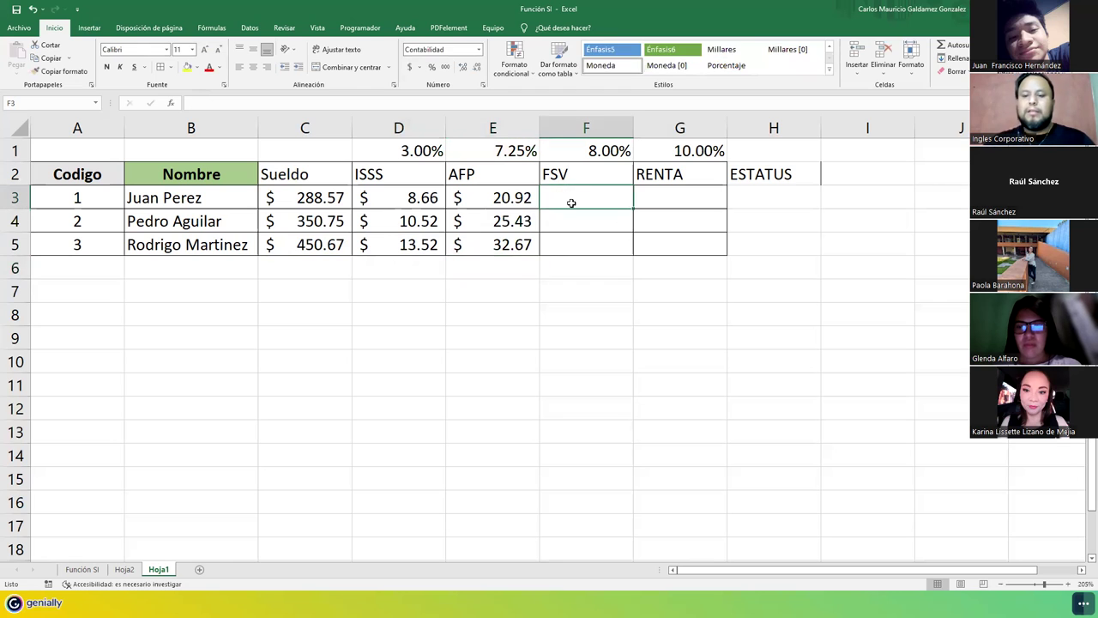
pyautogui.press('F2')
pyautogui.write('=')
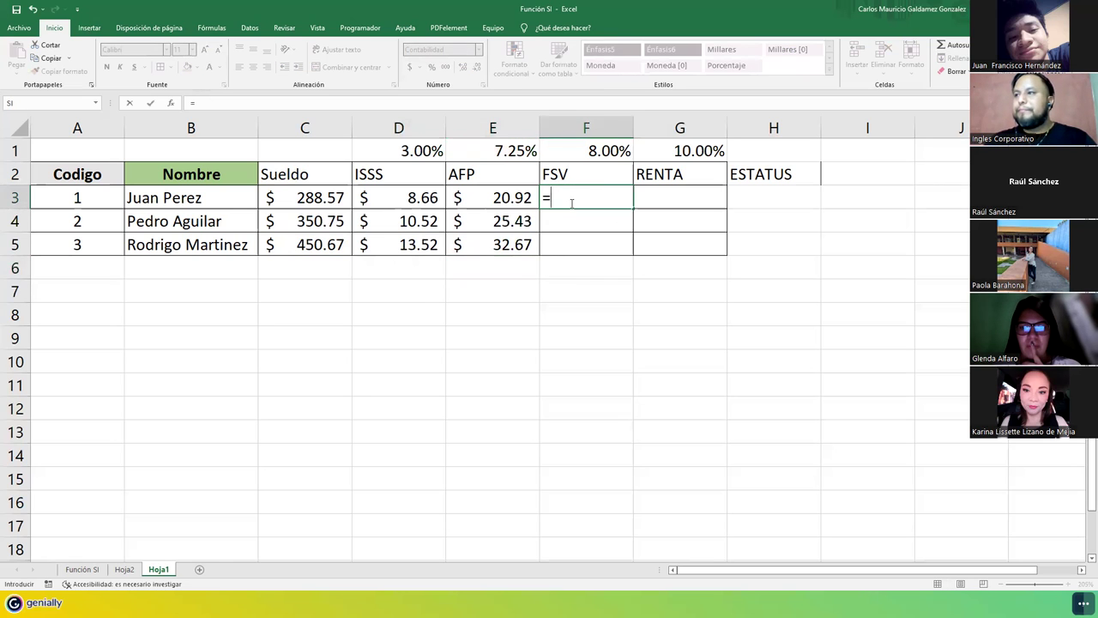
pyautogui.press('Left')
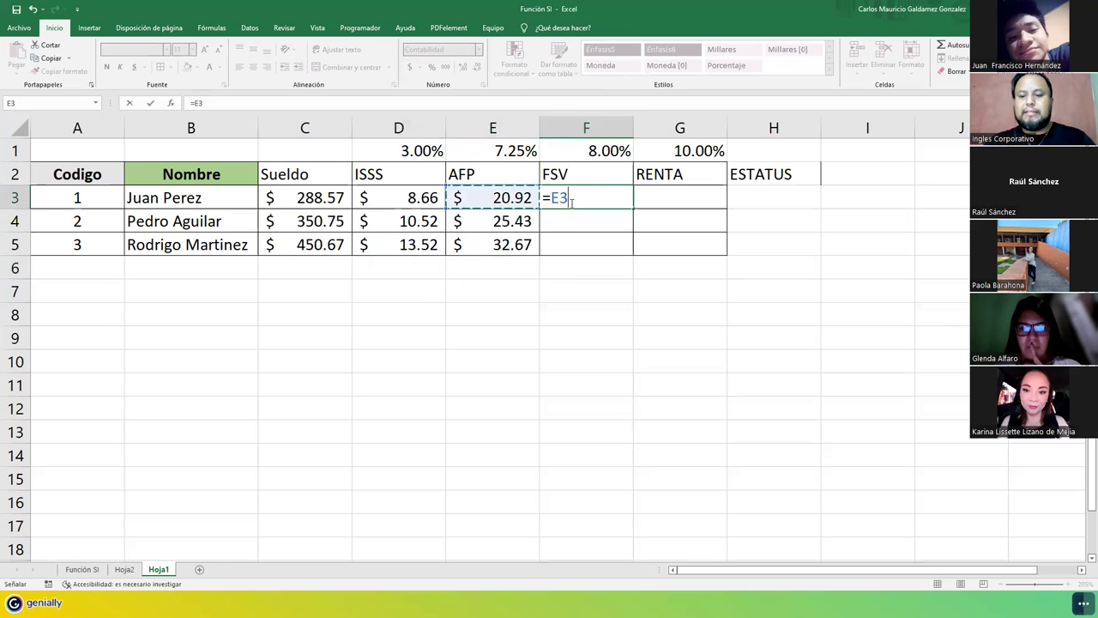
pyautogui.write('*')
pyautogui.press('Up')
pyautogui.press('Up')
pyautogui.press('Return')
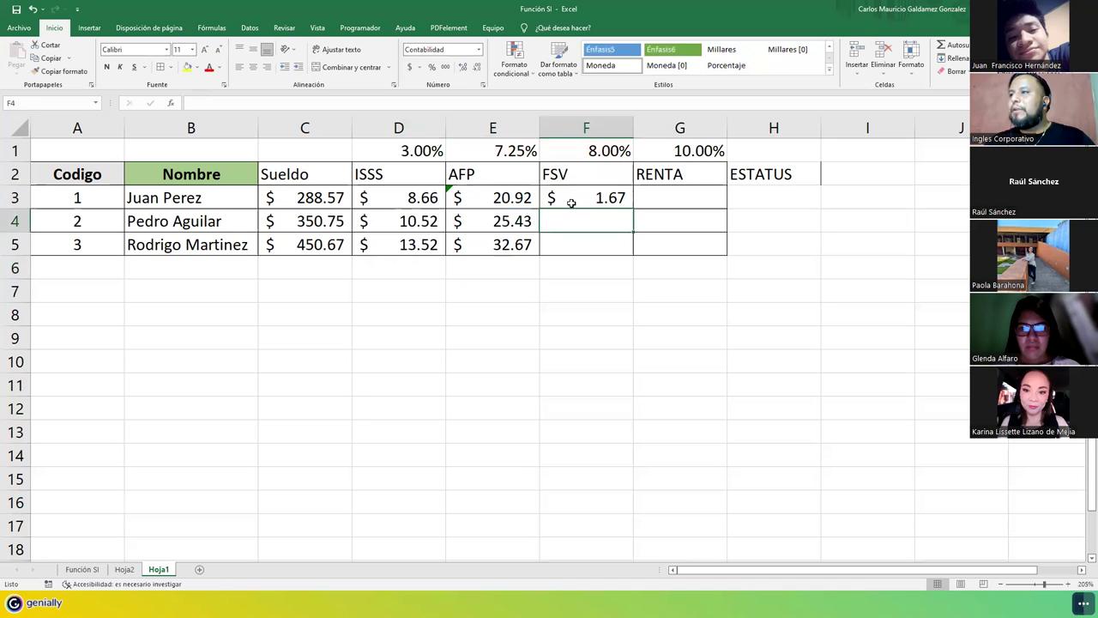
pyautogui.press('Up')
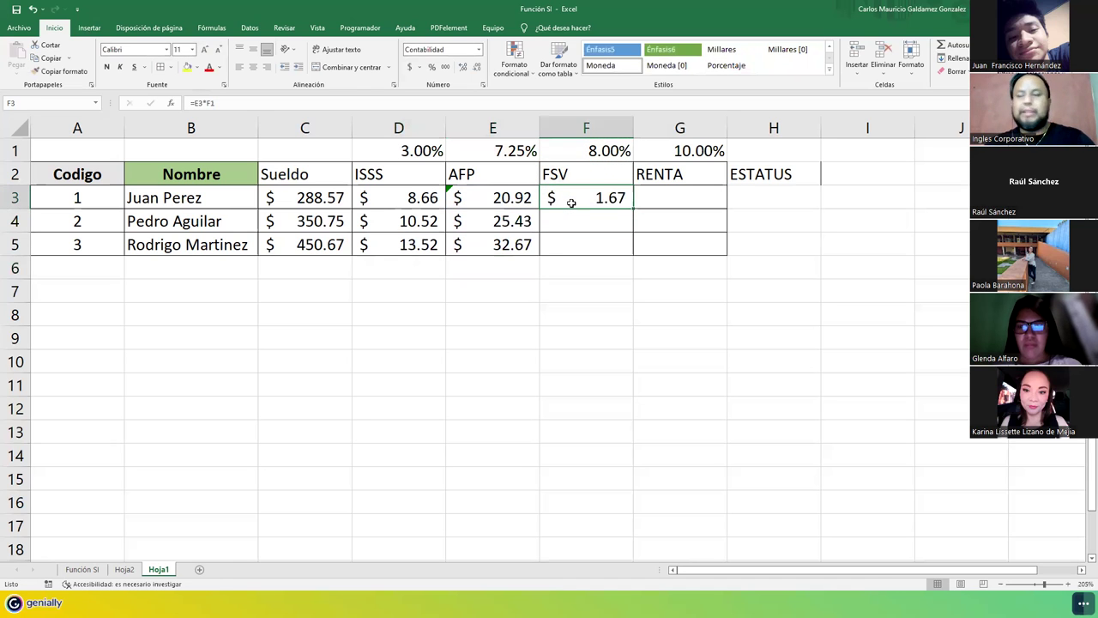
pyautogui.doubleClick(570, 202)
pyautogui.click(321, 198)
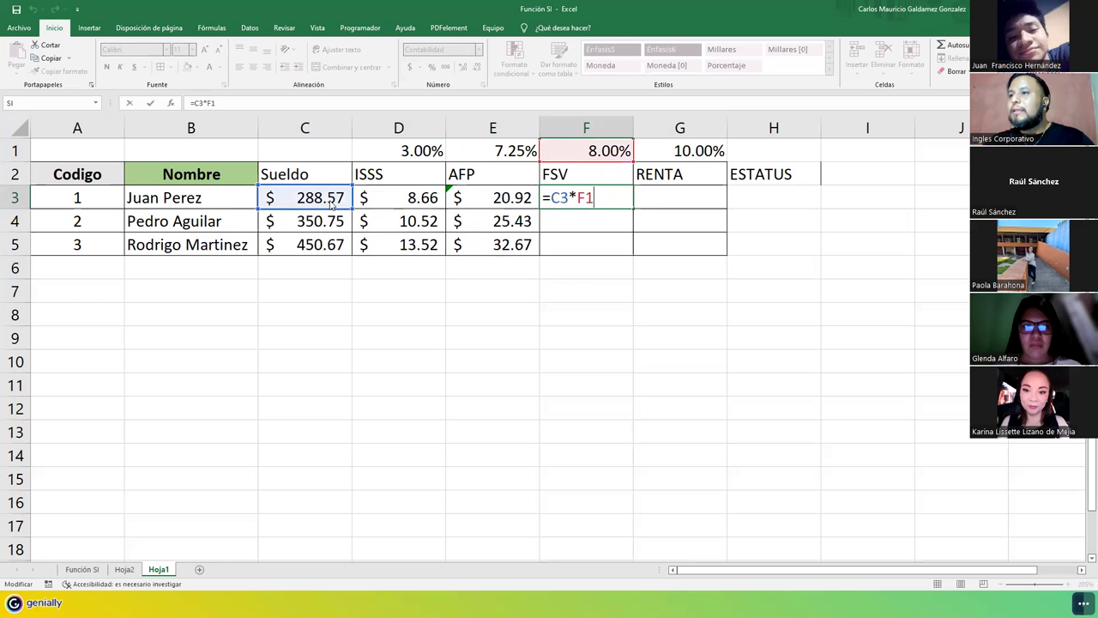
pyautogui.press('Return')
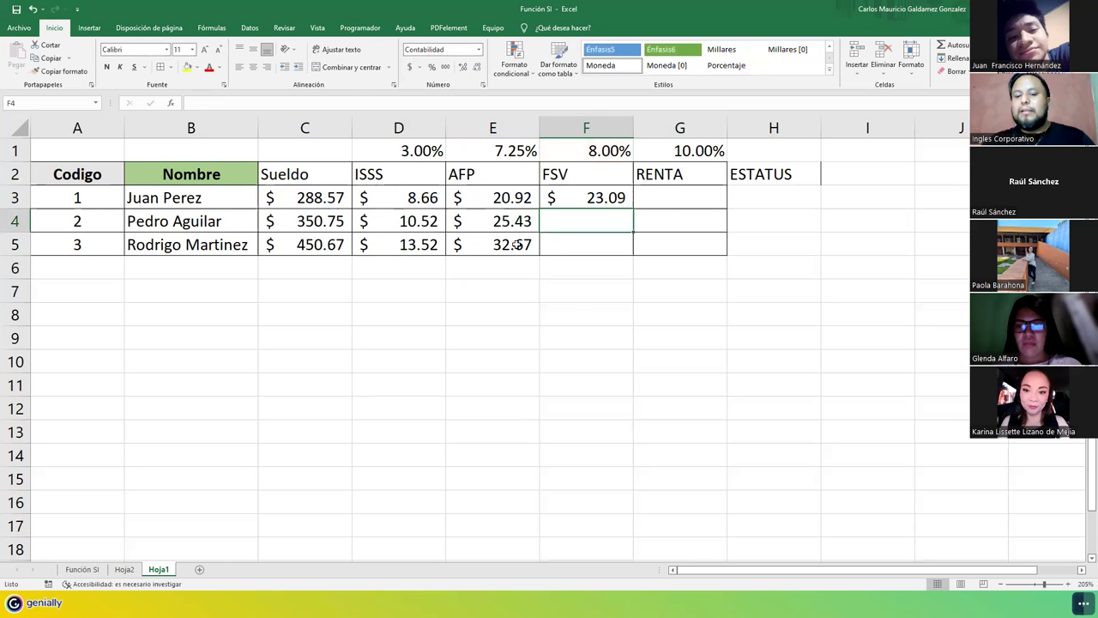
# - Calculate the second employee's FSV deduction in F4 with =C4*F1
pyautogui.write('=')
pyautogui.press('Left')
pyautogui.press('Left')
pyautogui.press('Left')
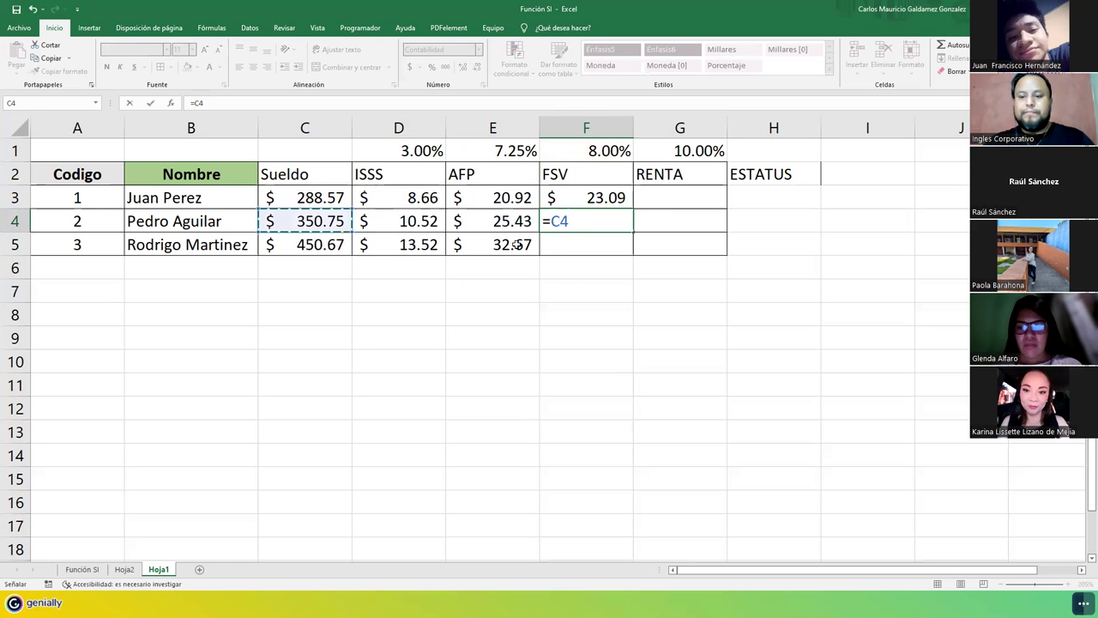
pyautogui.write('*')
pyautogui.click(607, 151)
pyautogui.press('Return')
# - Calculate the third employee's FSV deduction in F5 with =C5*F1
pyautogui.write('=')
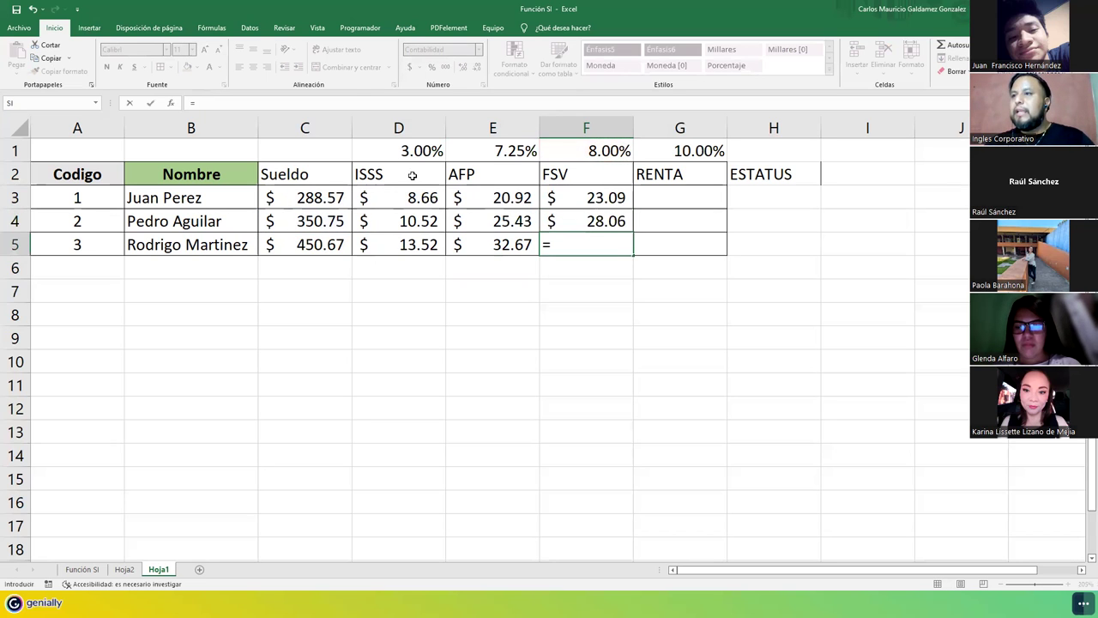
pyautogui.click(312, 247)
pyautogui.write('*')
pyautogui.click(561, 151)
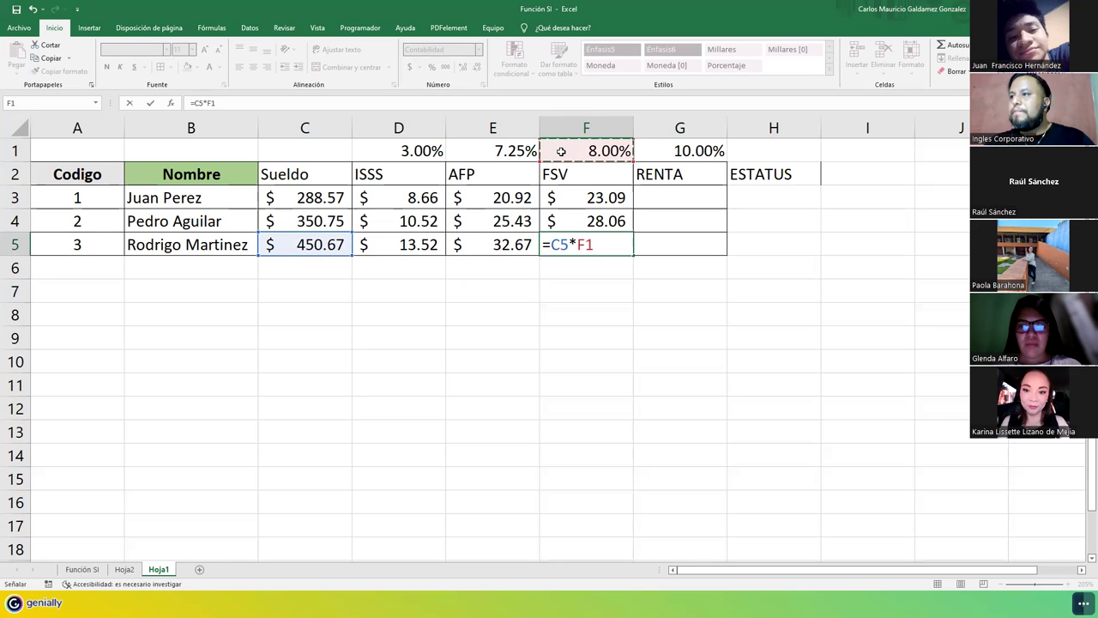
pyautogui.press('Return')
# - Calculate the first employee's RENTA deduction in G3 with =C3*10% and fill the formula down to G5
pyautogui.press('Right')
pyautogui.press('Up')
pyautogui.press('Up')
pyautogui.press('Up')
pyautogui.write('O')
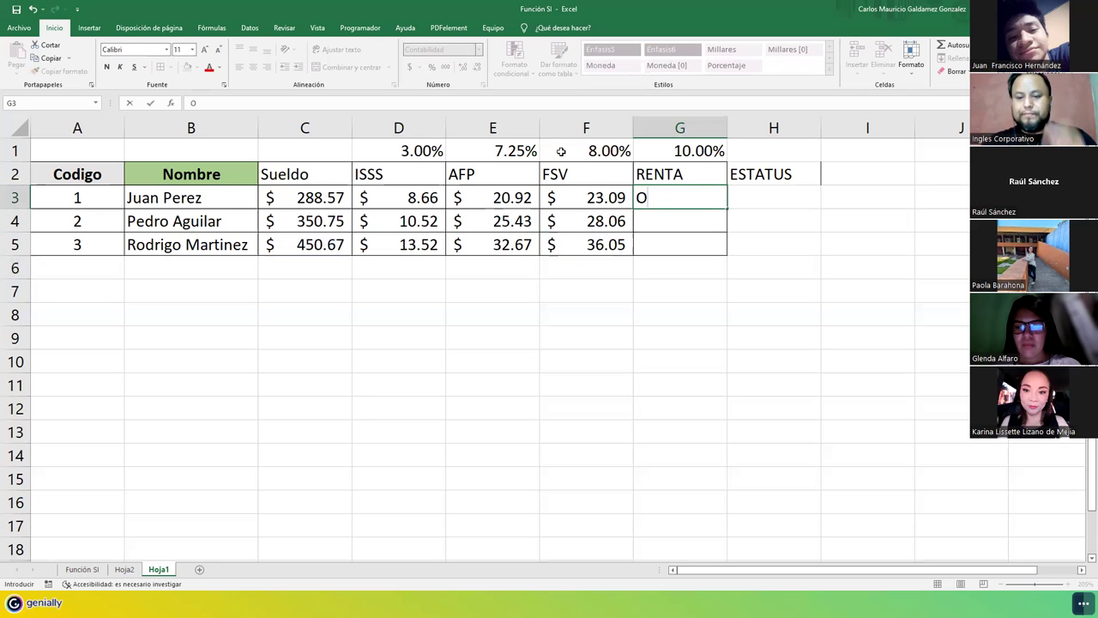
pyautogui.press('BackSpace')
pyautogui.write('=')
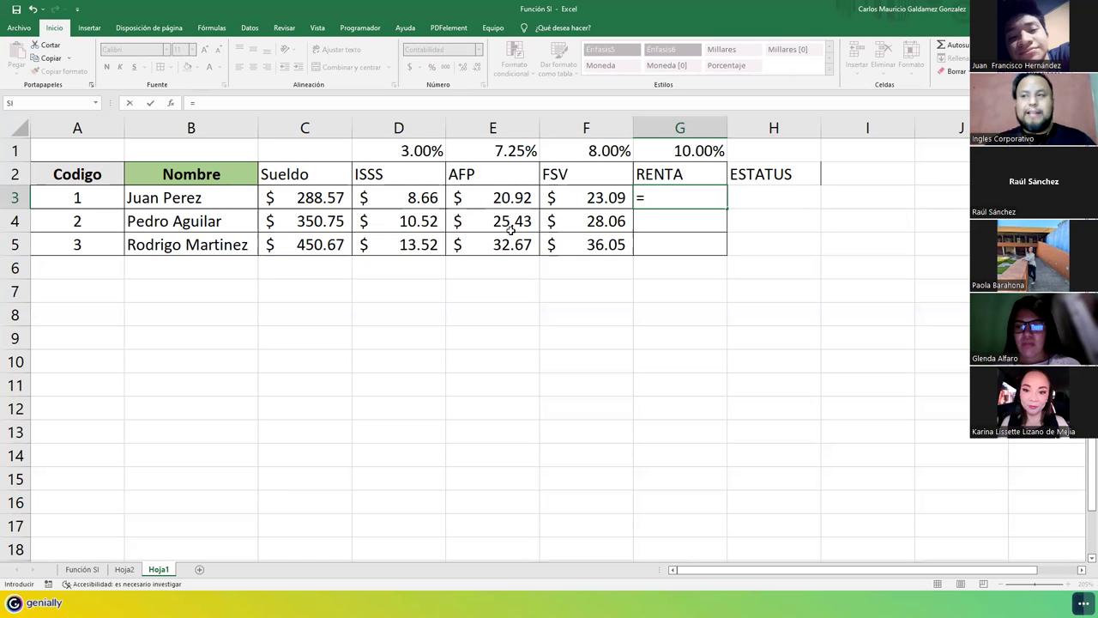
pyautogui.press('Left')
pyautogui.press('Left')
pyautogui.press('Left')
pyautogui.press('Left')
pyautogui.write('*10%')
pyautogui.hotkey('ctrl', 'Return')
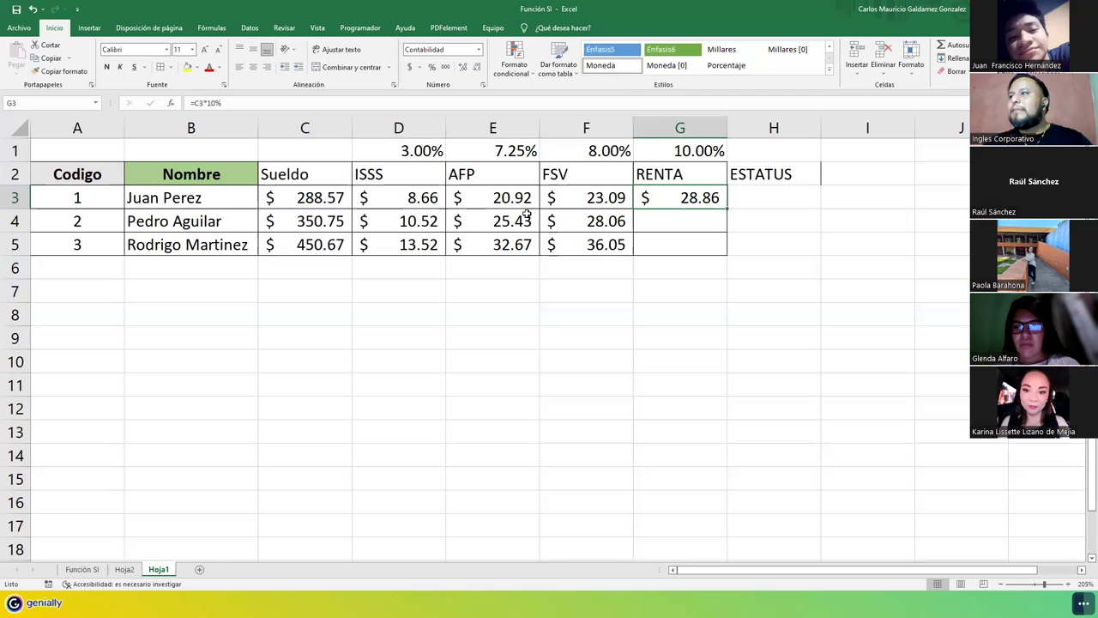
pyautogui.moveTo(726, 209); pyautogui.dragTo(713, 247)
# - Insert a column before ESTATUS and enter the header Sueldo Neto in H2
pyautogui.click(755, 127)
pyautogui.rightClick(755, 127)
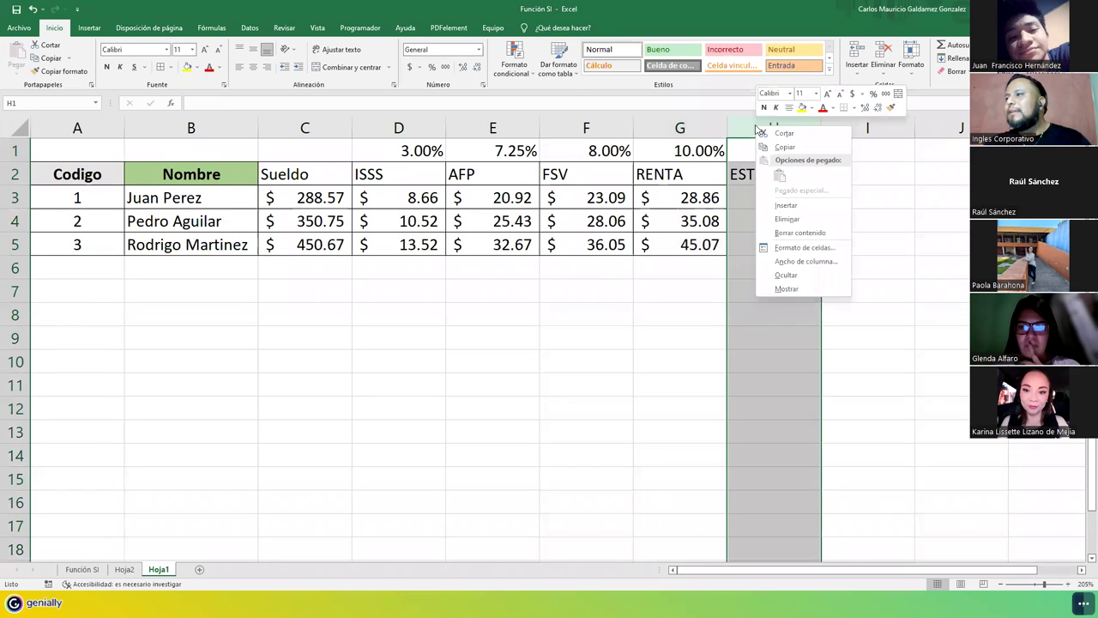
pyautogui.click(786, 206)
pyautogui.click(773, 174)
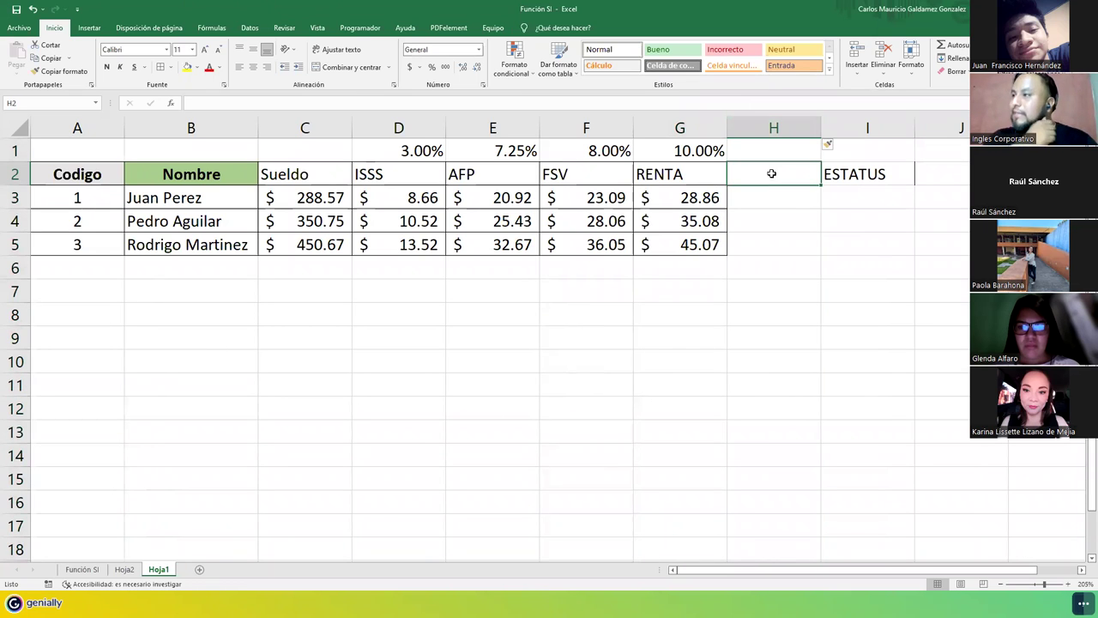
pyautogui.write('Sueldo ')
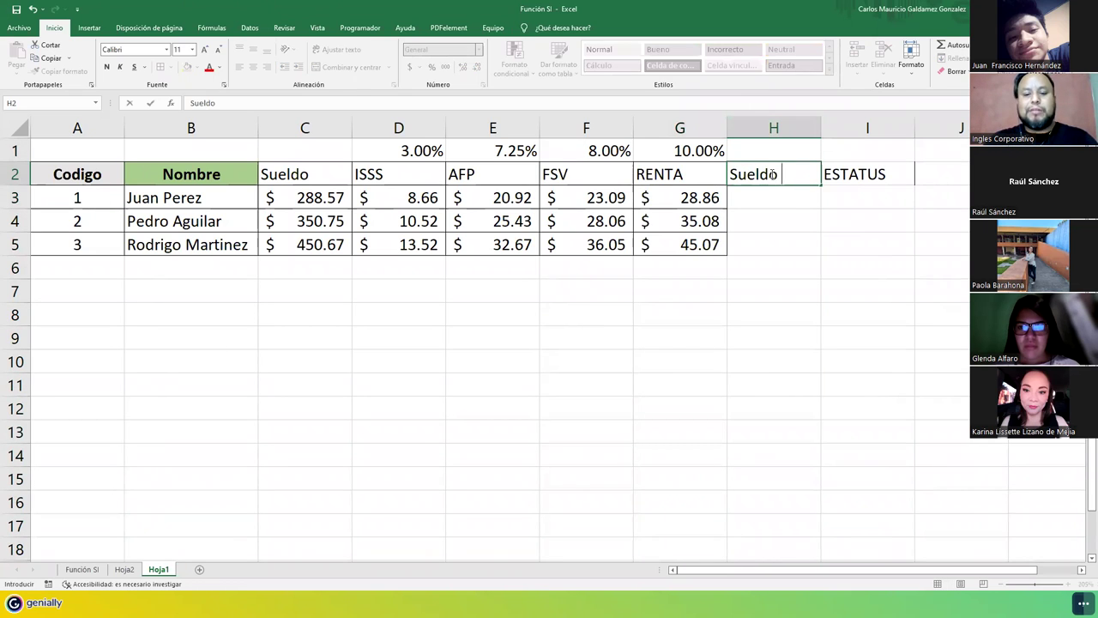
pyautogui.write('Neto')
pyautogui.press('Return')
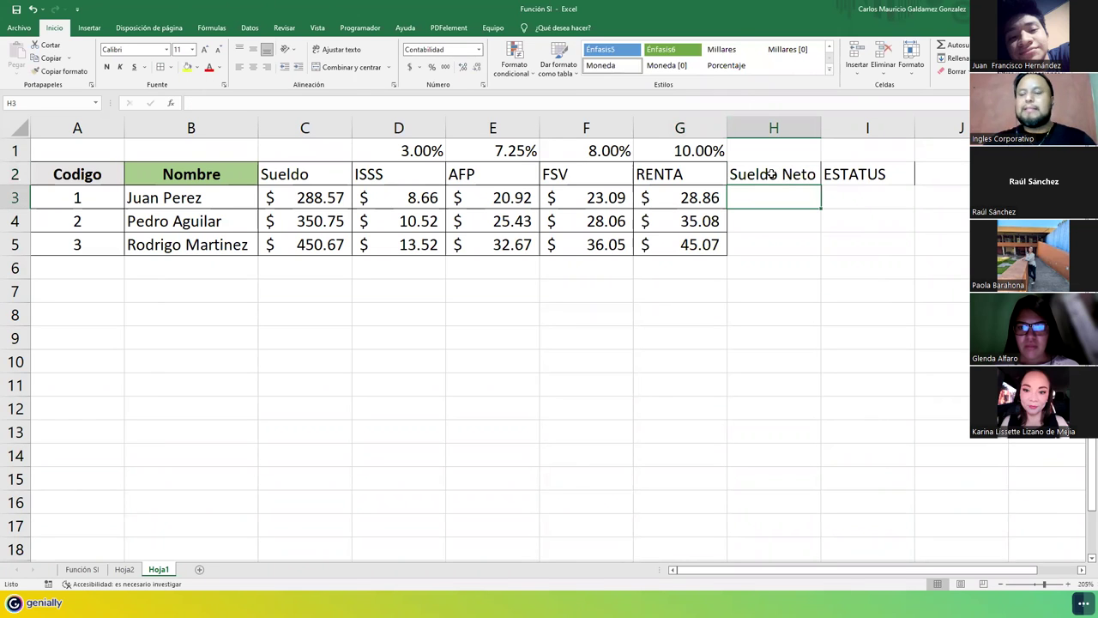
# - Calculate the first employee's net salary in H3 with =C3-(SUMA(D3:G3)) and fill the formula down to H5
pyautogui.write('=')
pyautogui.press('Left')
pyautogui.press('Left')
pyautogui.press('Left')
pyautogui.press('Left')
pyautogui.press('Left')
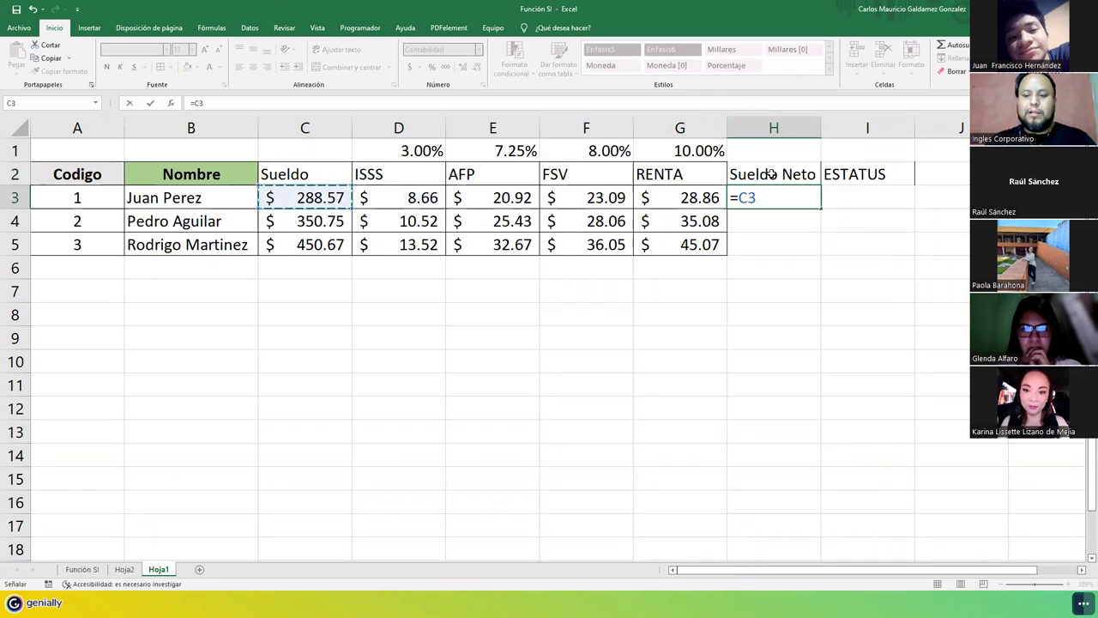
pyautogui.write('ñ(')
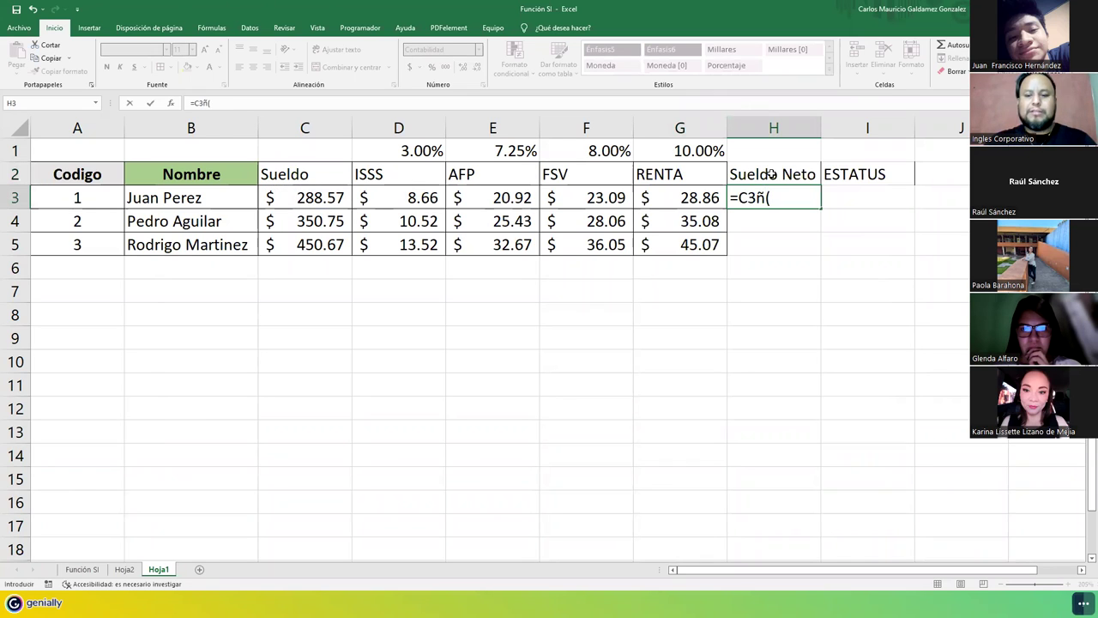
pyautogui.press('BackSpace')
pyautogui.press('BackSpace')
pyautogui.write('-')
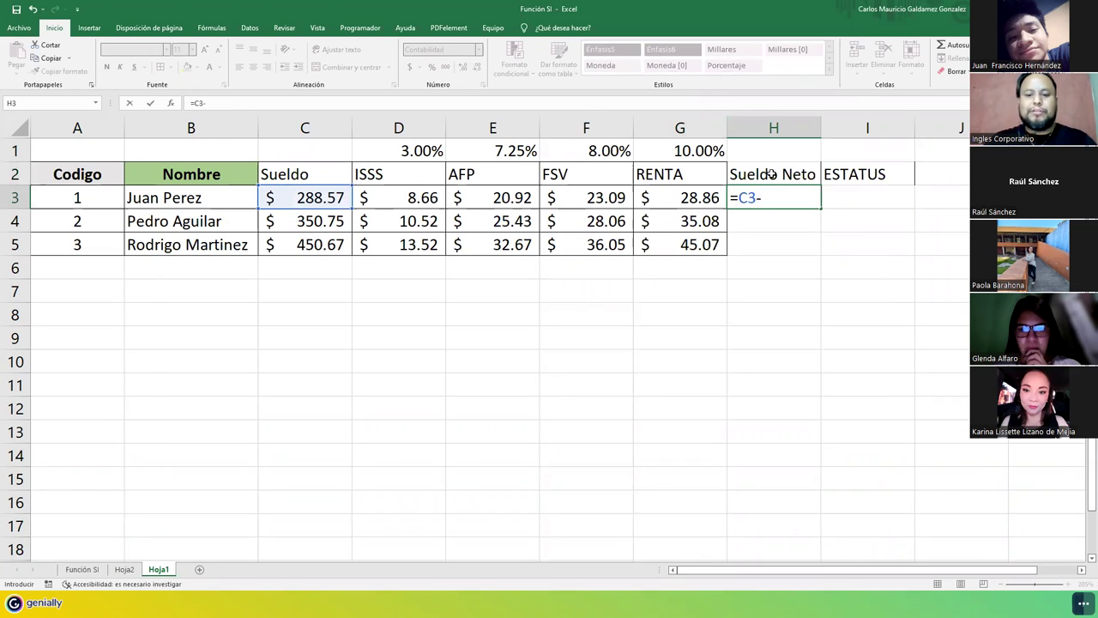
pyautogui.write('(suma(')
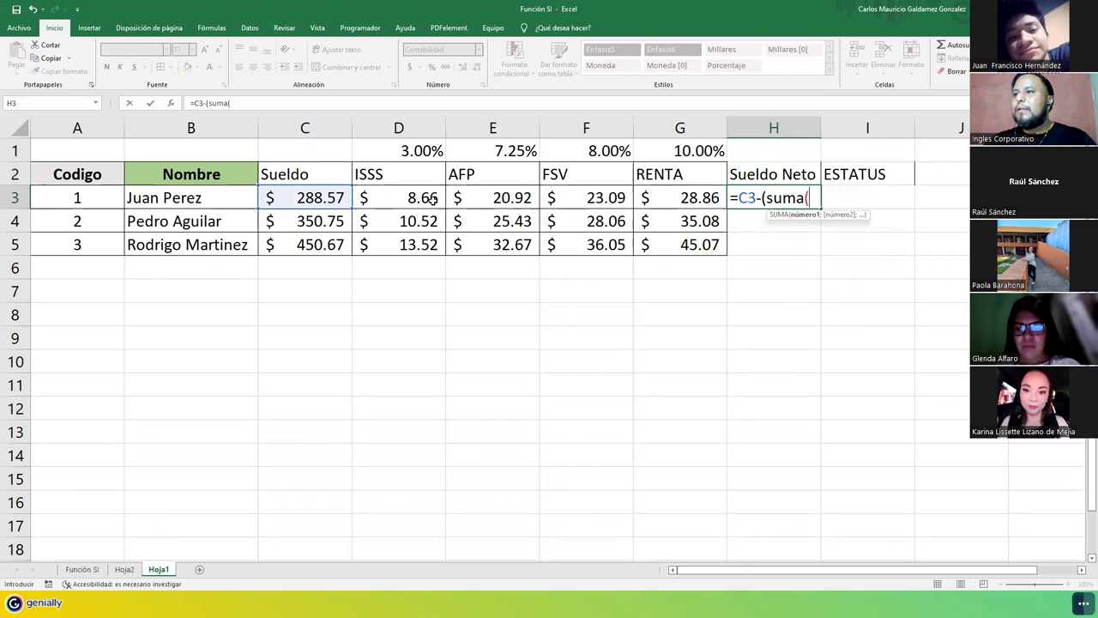
pyautogui.moveTo(433, 200); pyautogui.dragTo(647, 199)
pyautogui.write('))')
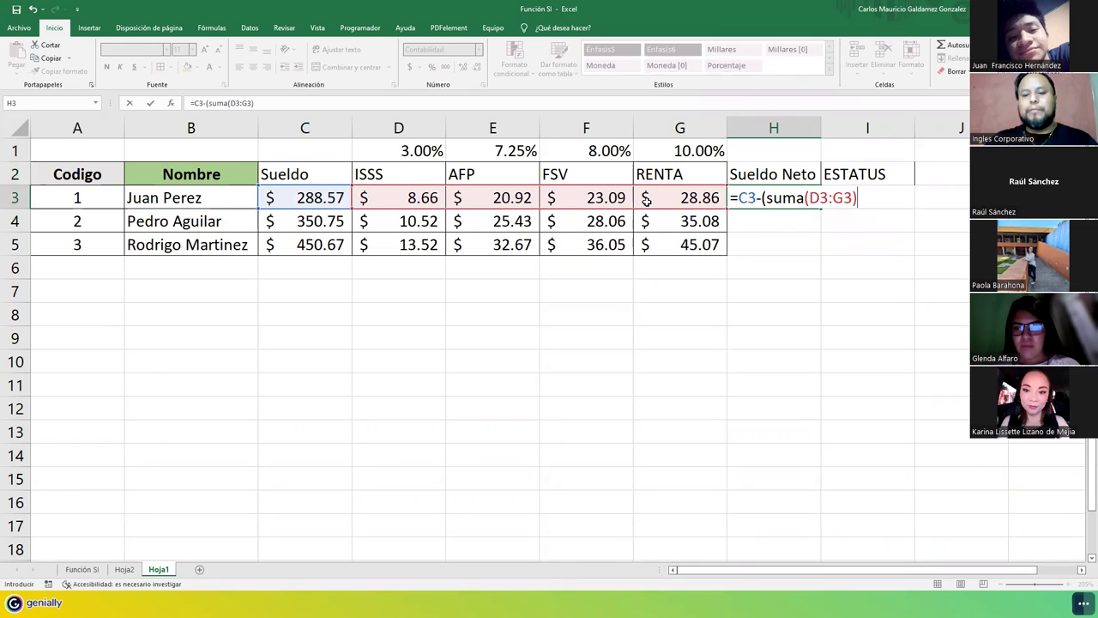
pyautogui.press('Return')
pyautogui.press('Up')
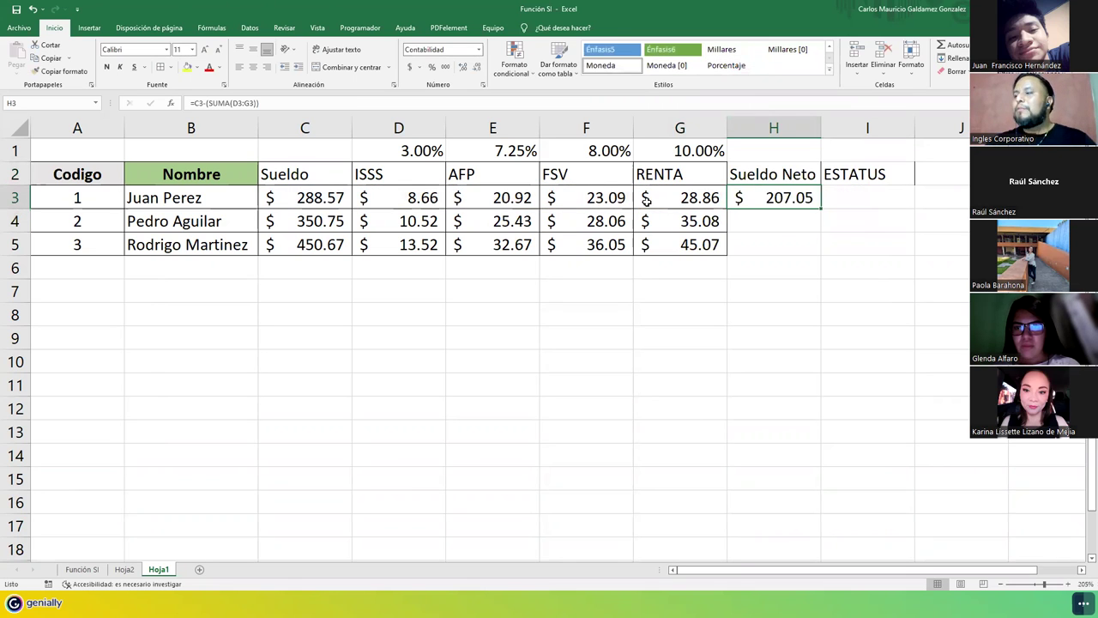
pyautogui.moveTo(820, 214); pyautogui.dragTo(806, 247)
# - Apply borders to all cells of the RENTA, Sueldo Neto and ESTATUS columns, G2:I5
pyautogui.moveTo(705, 173); pyautogui.dragTo(868, 244)
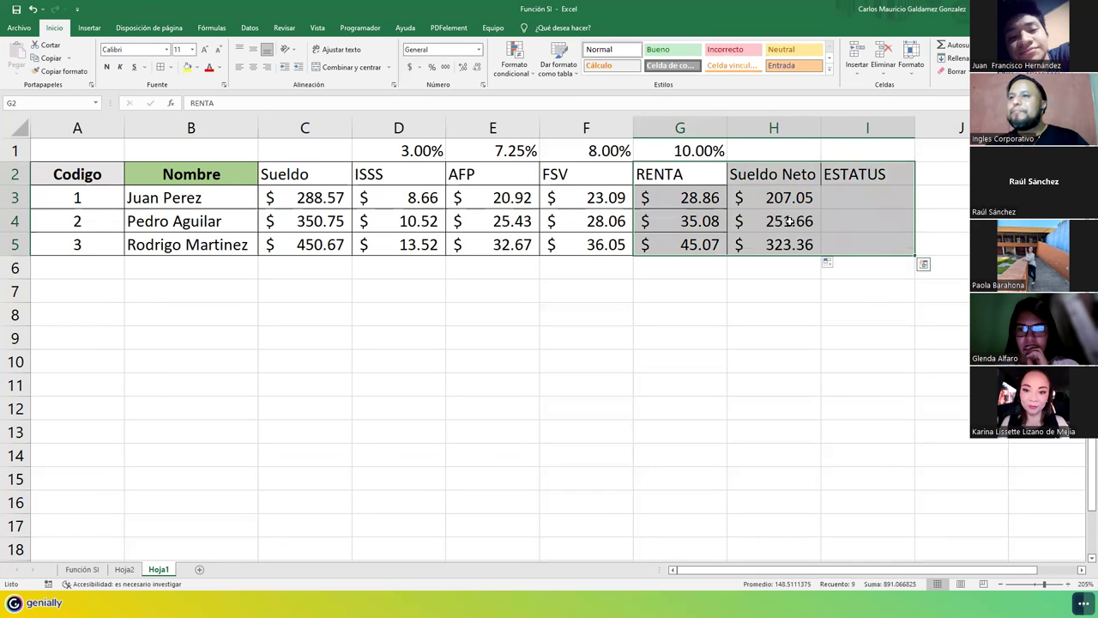
pyautogui.click(160, 67)
pyautogui.click(709, 243)
pyautogui.click(844, 211)
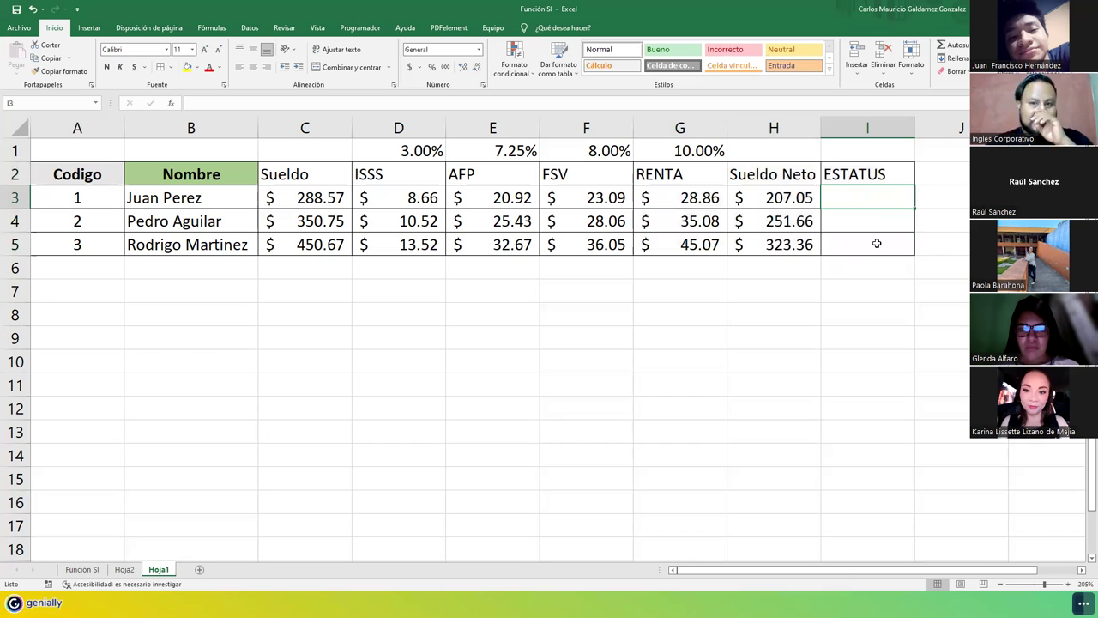
# - Examine the net salaries in H3:H5, then the salary in C3 and the deductions in D3:G3 that the first one uses
pyautogui.moveTo(755, 198); pyautogui.dragTo(767, 239)
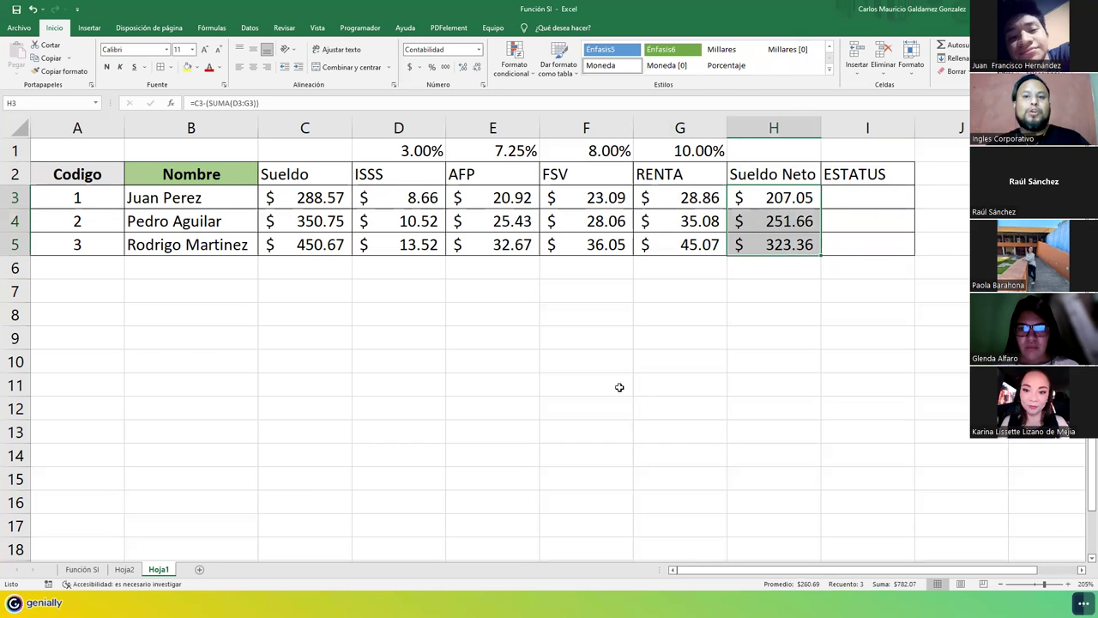
pyautogui.click(343, 428)
pyautogui.click(420, 410)
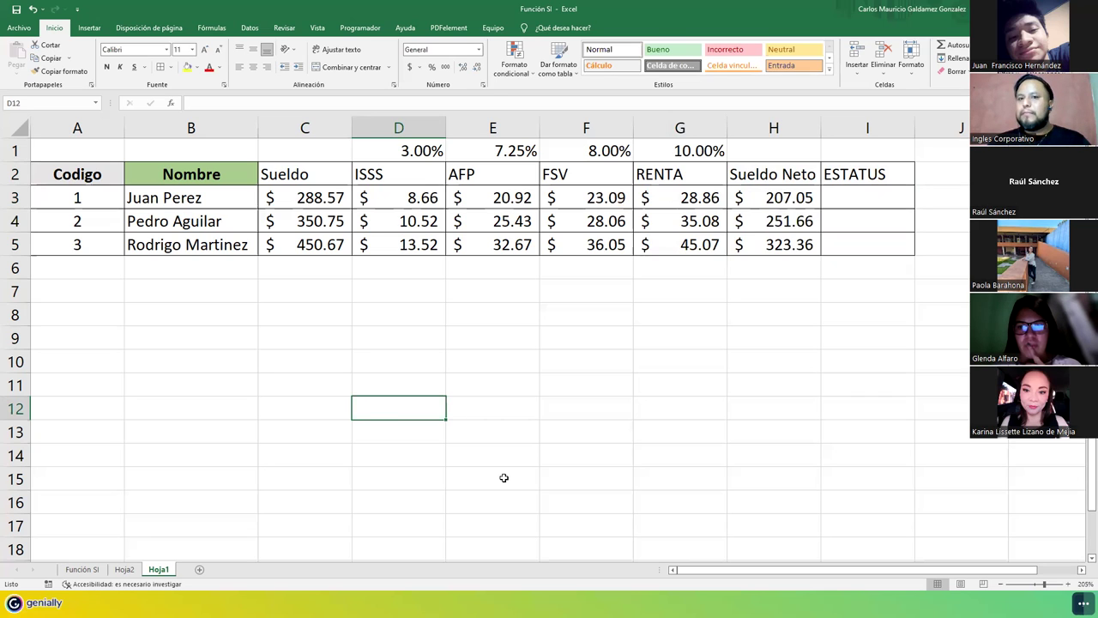
pyautogui.click(754, 200)
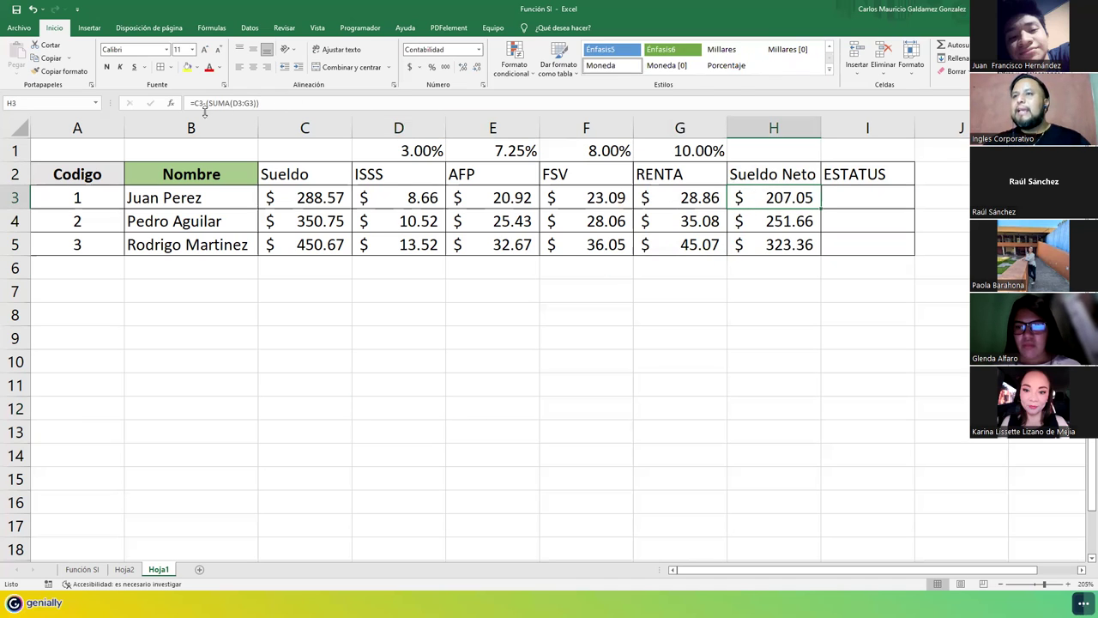
pyautogui.click(318, 197)
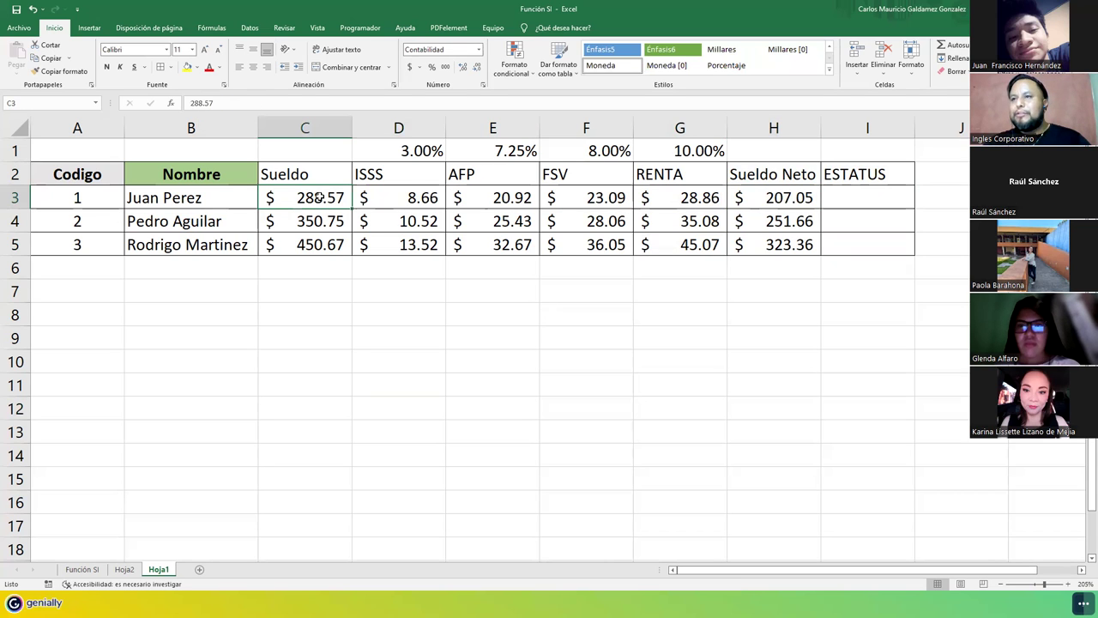
pyautogui.moveTo(397, 200); pyautogui.dragTo(644, 198)
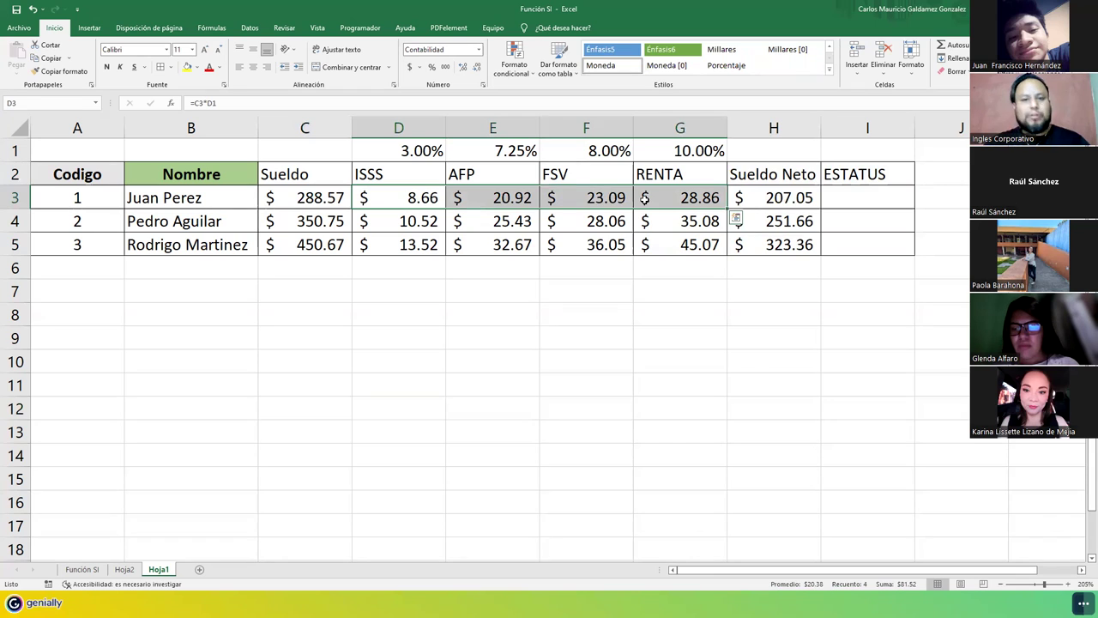
pyautogui.click(404, 196)
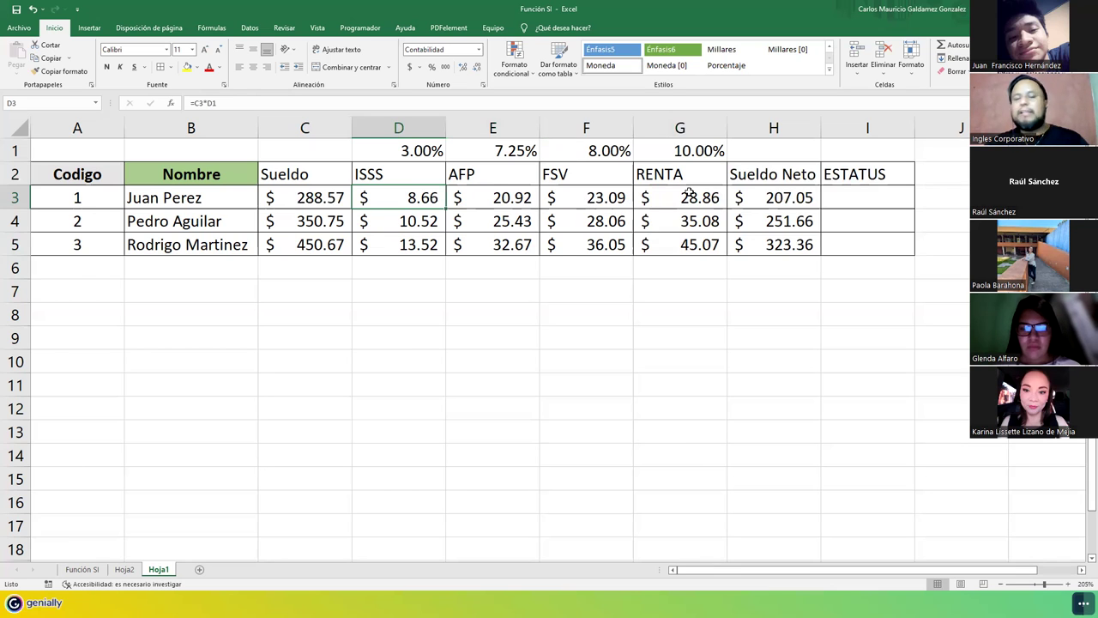
# - Copy the text of the net salary formula in H3 and leave the cell with its formula intact
pyautogui.click(753, 196)
pyautogui.press('F2')
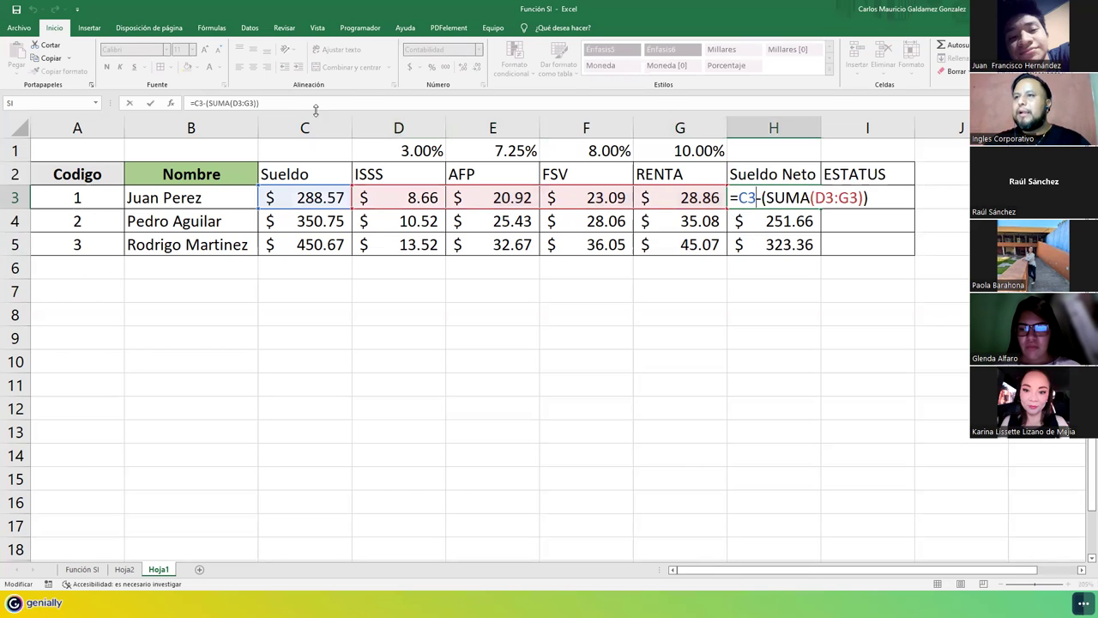
pyautogui.tripleClick(231, 102)
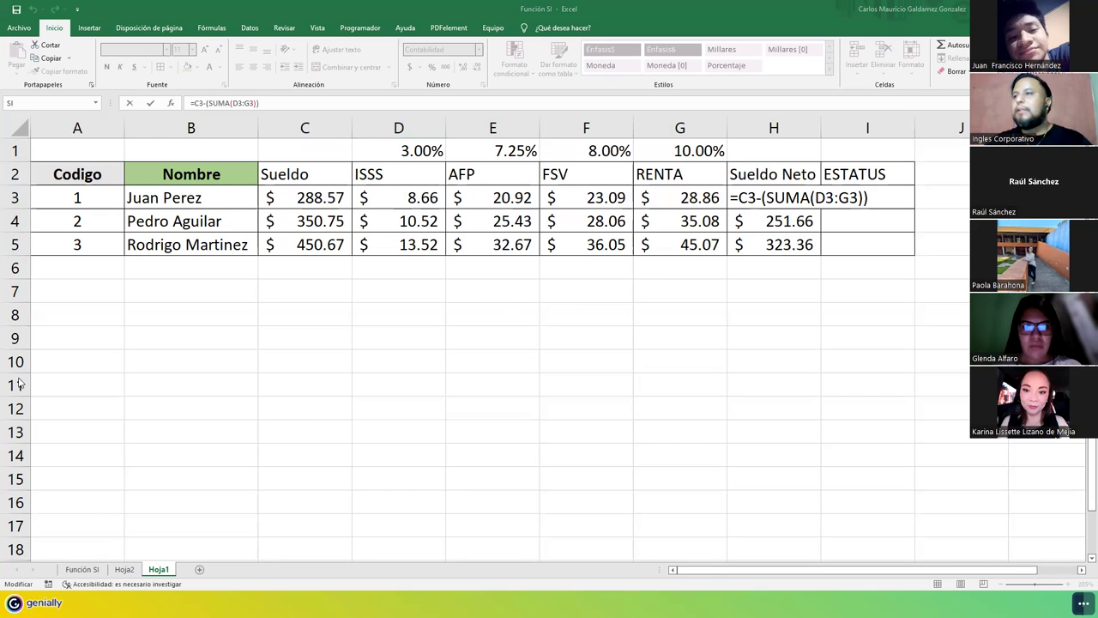
pyautogui.tripleClick(285, 103)
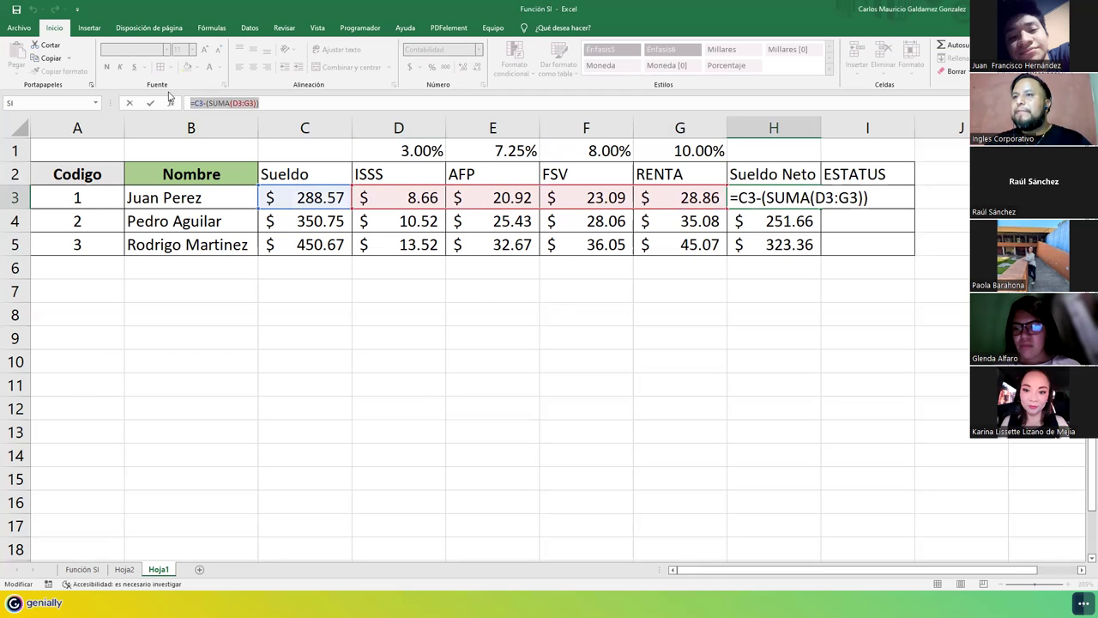
pyautogui.hotkey('ctrl', 'c')
pyautogui.press('Escape')
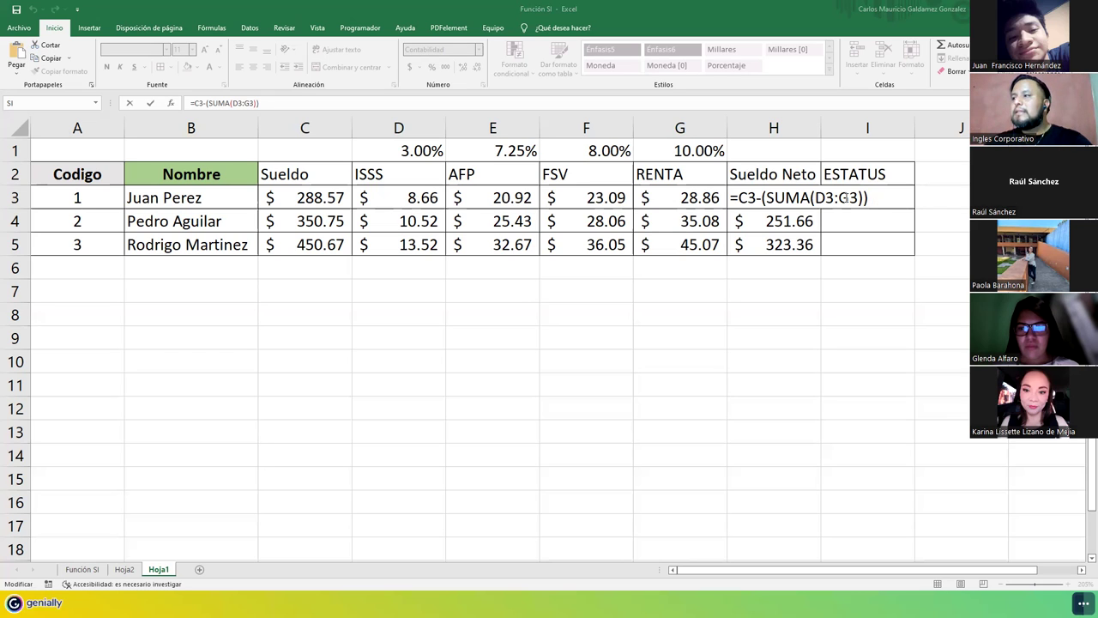
pyautogui.hotkey('ctrl', 'Return')
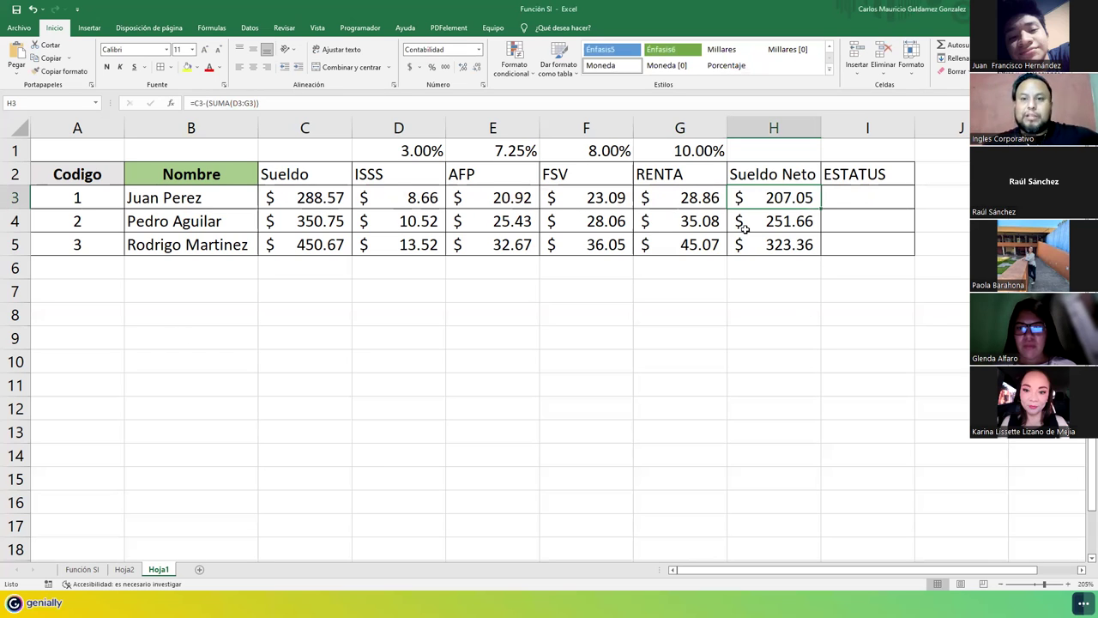
# - Review the first employee's ISSS, AFP, FSV and RENTA deduction formulas and the Sueldo Neto cells
pyautogui.click(427, 199)
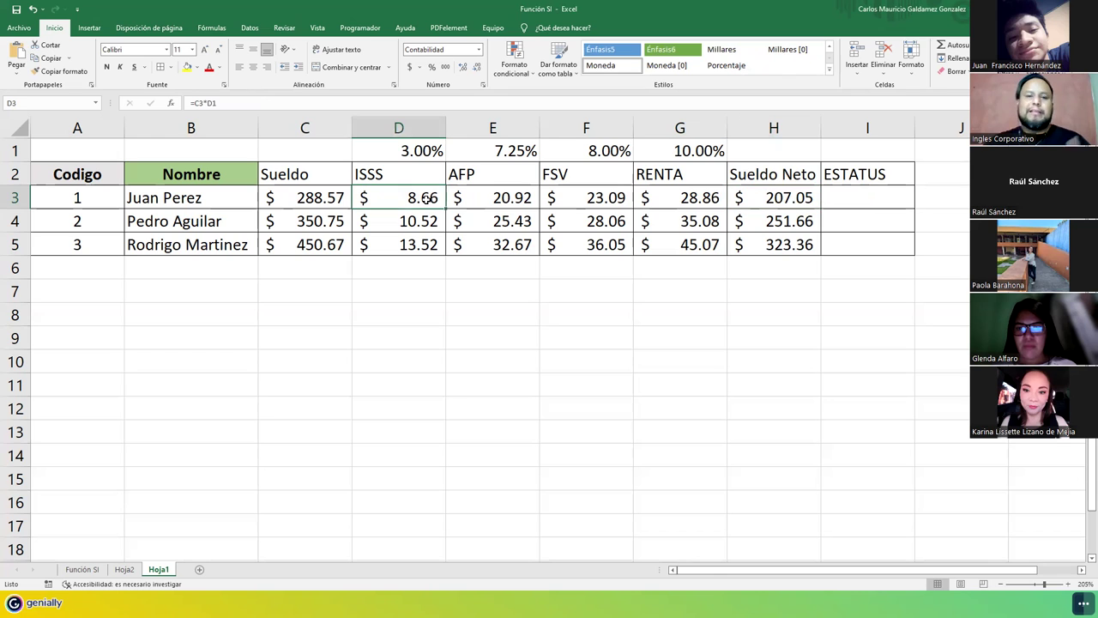
pyautogui.click(472, 194)
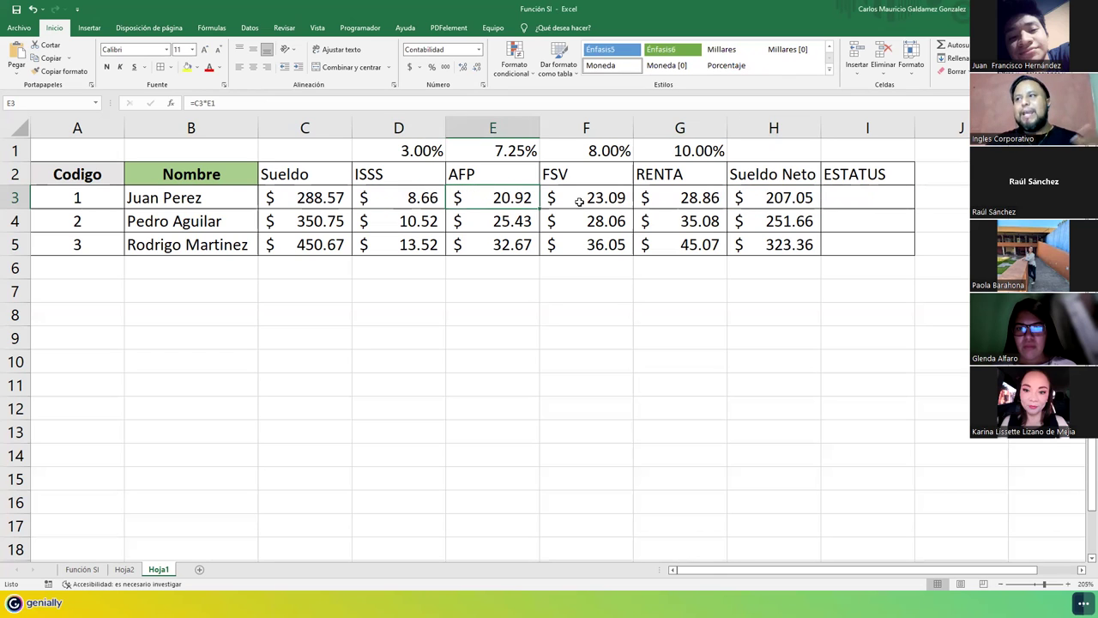
pyautogui.click(578, 192)
pyautogui.click(697, 198)
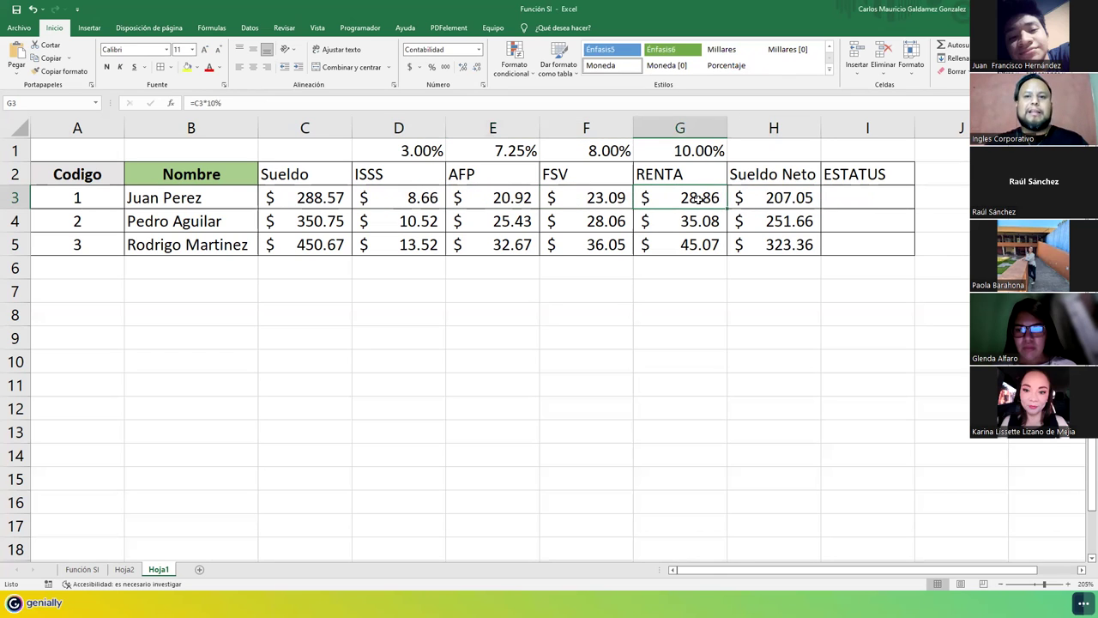
pyautogui.moveTo(774, 200); pyautogui.dragTo(757, 237)
pyautogui.click(744, 198)
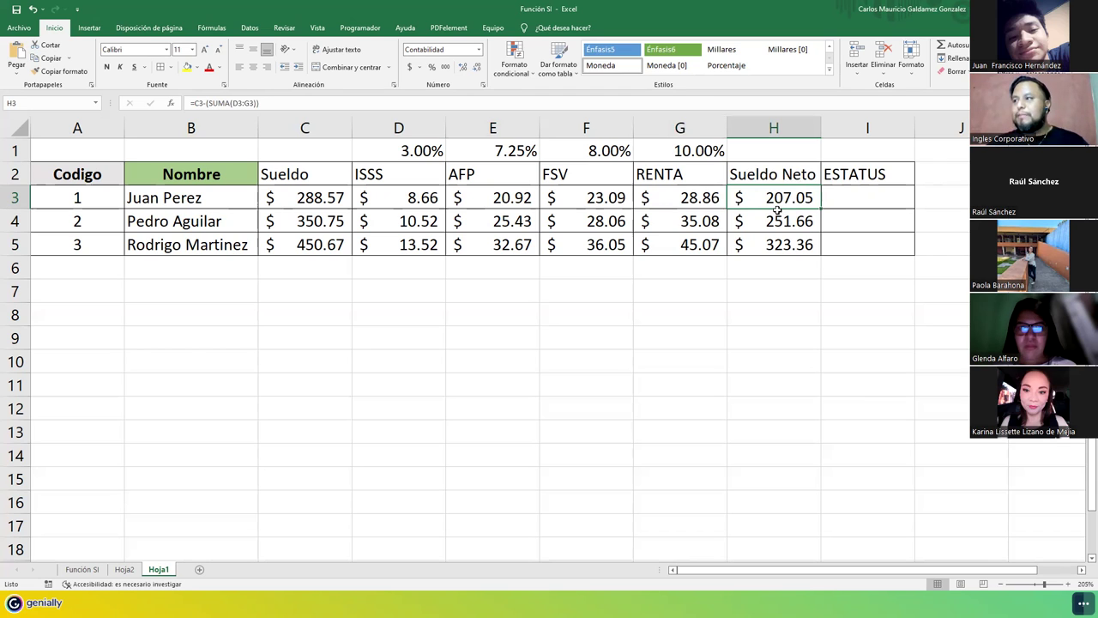
# - Start an SI formula in I3 that tests whether the net salary meets the condition H3<=250.99
pyautogui.click(826, 204)
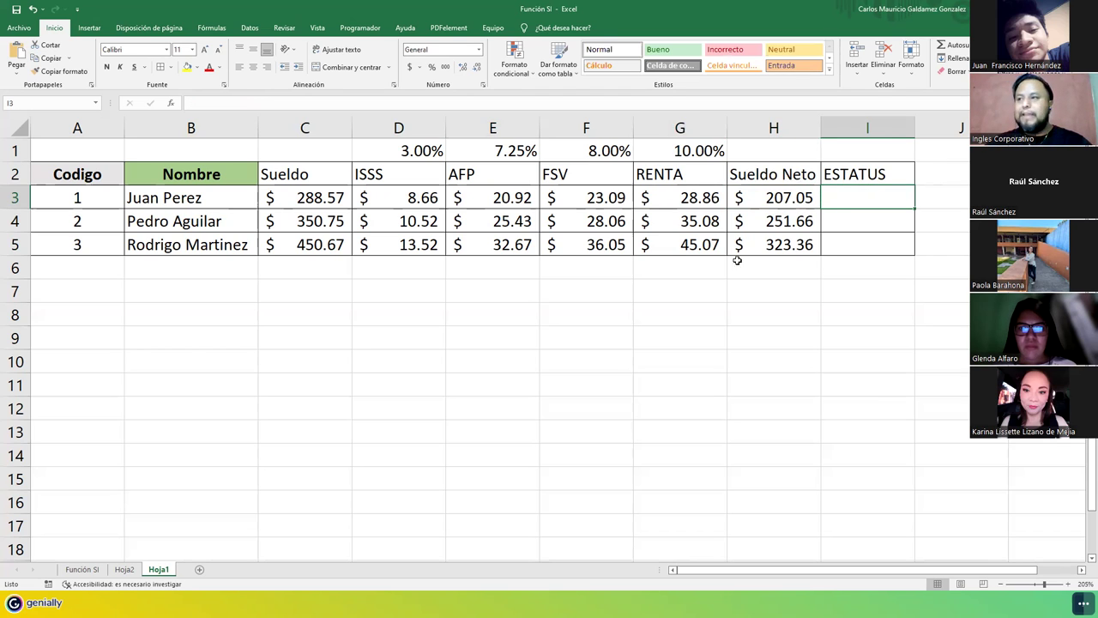
pyautogui.write('=')
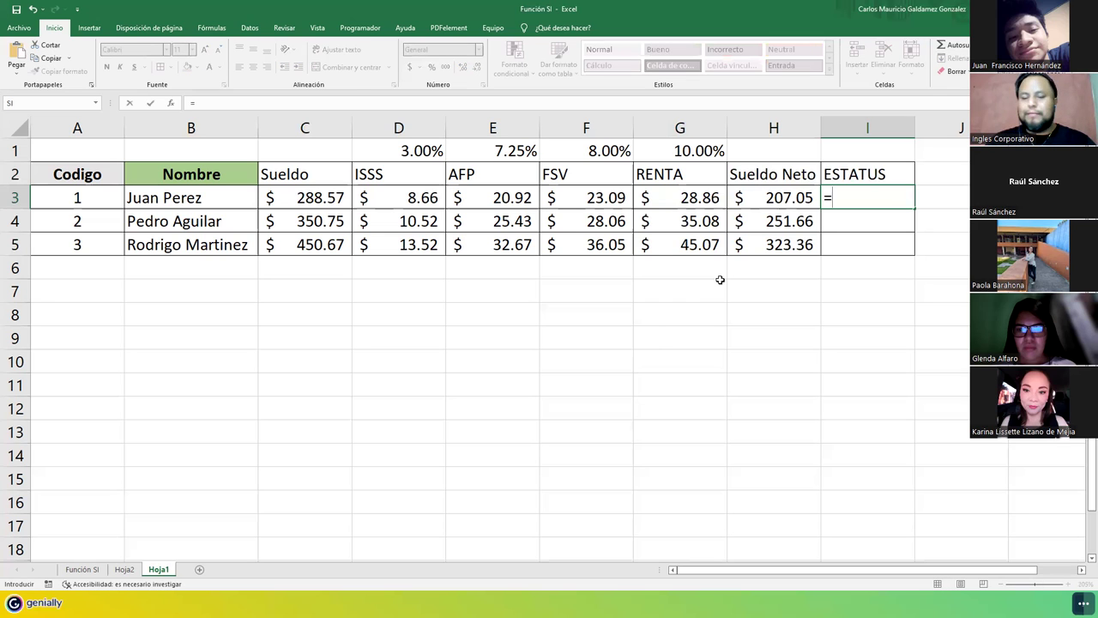
pyautogui.write('SI/')
pyautogui.press('BackSpace')
pyautogui.write('(')
pyautogui.click(743, 197)
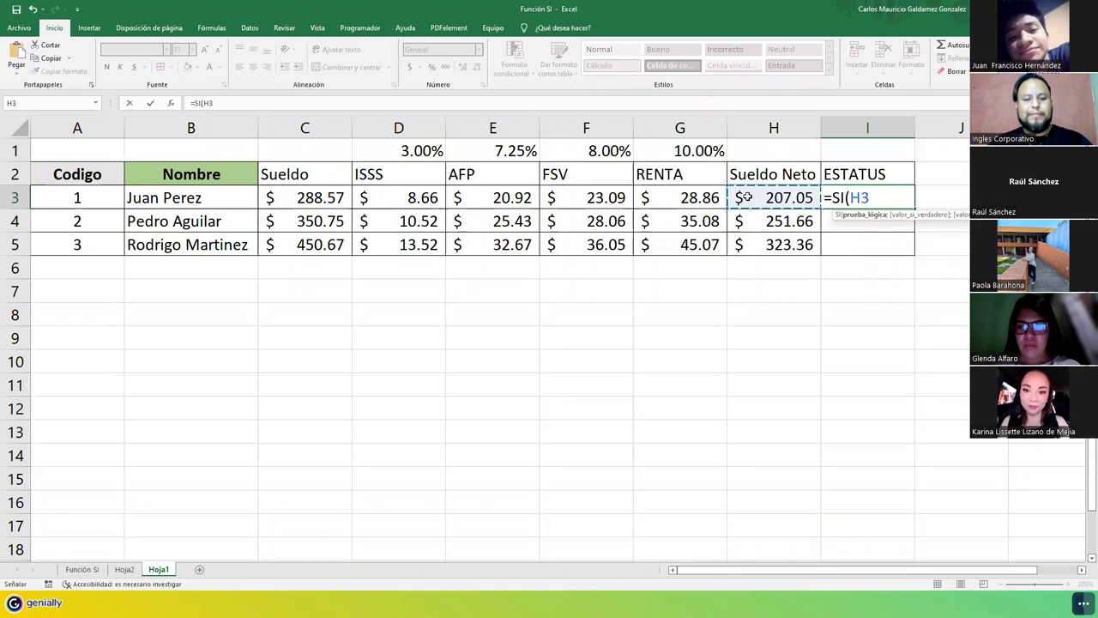
pyautogui.press('shift')
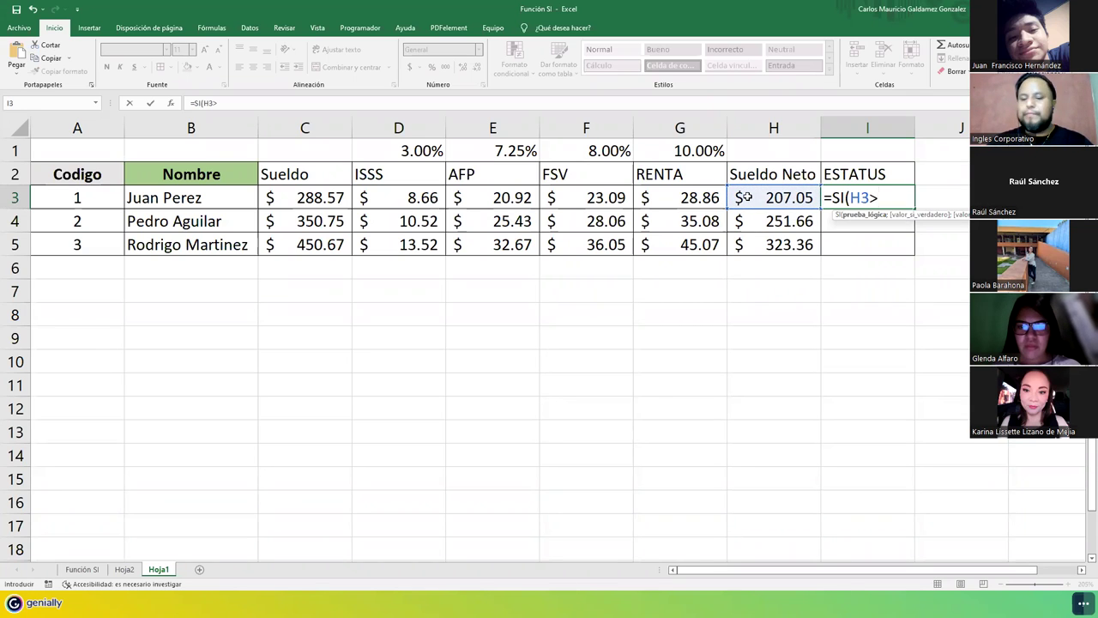
pyautogui.write('<')
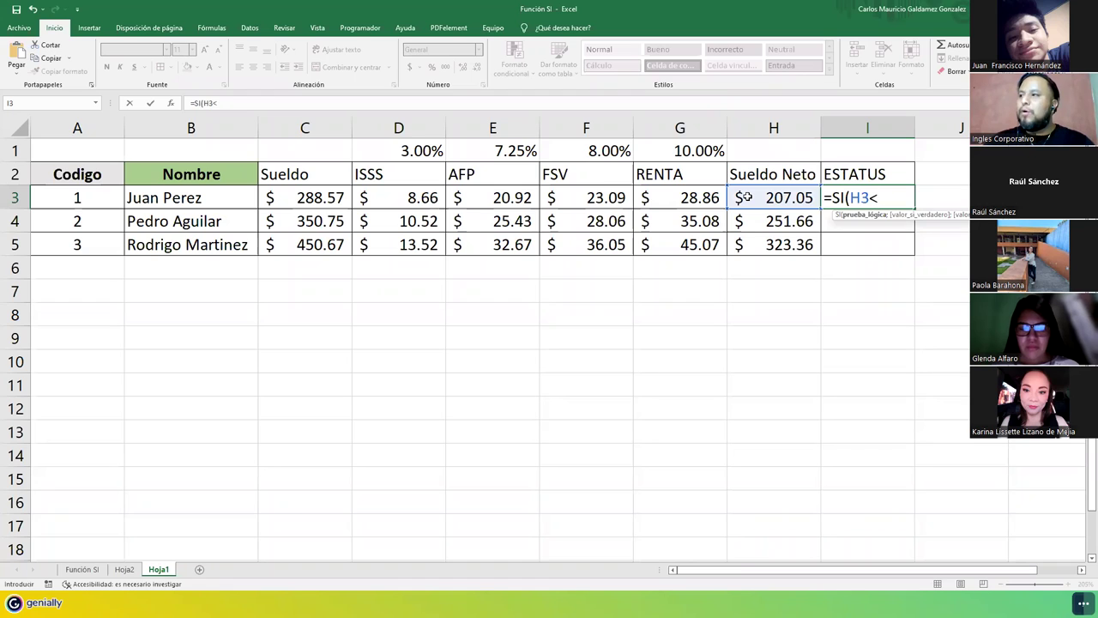
pyautogui.write('=250.99')
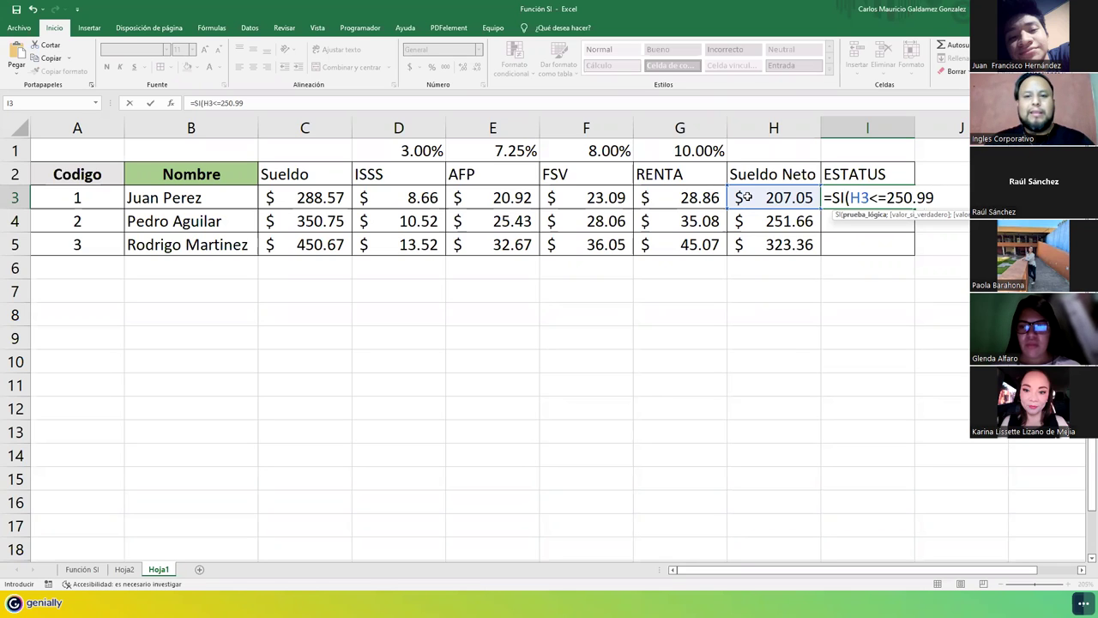
# - Complete the I3 formula with "ALTO" as the value if true and "BAJO" as the value if false, and enter it
pyautogui.write(';')
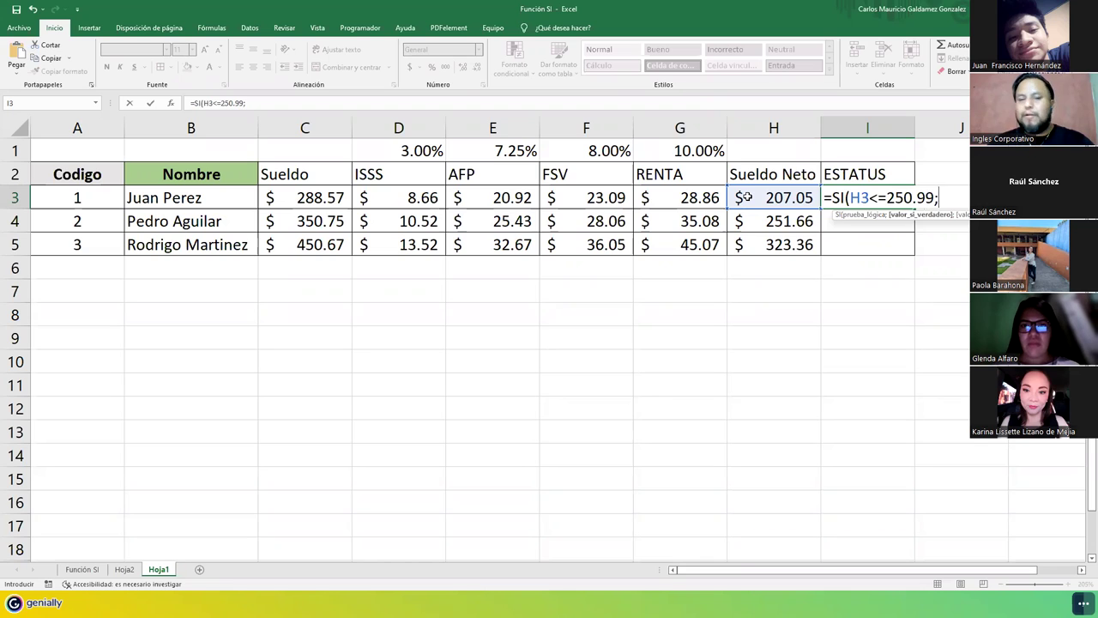
pyautogui.write('"')
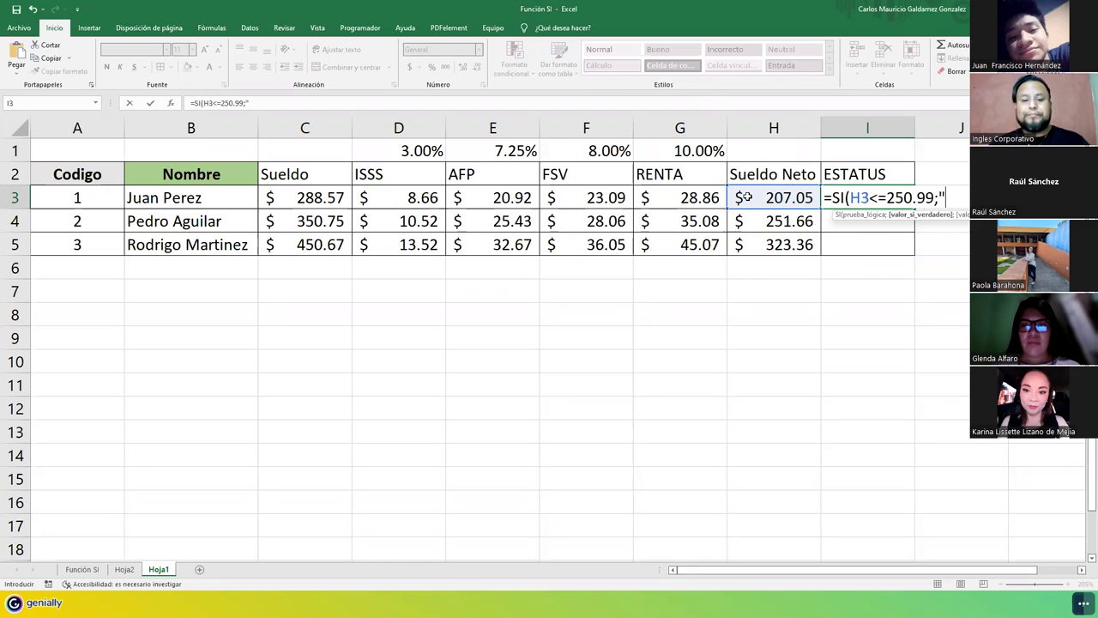
pyautogui.write('ALT')
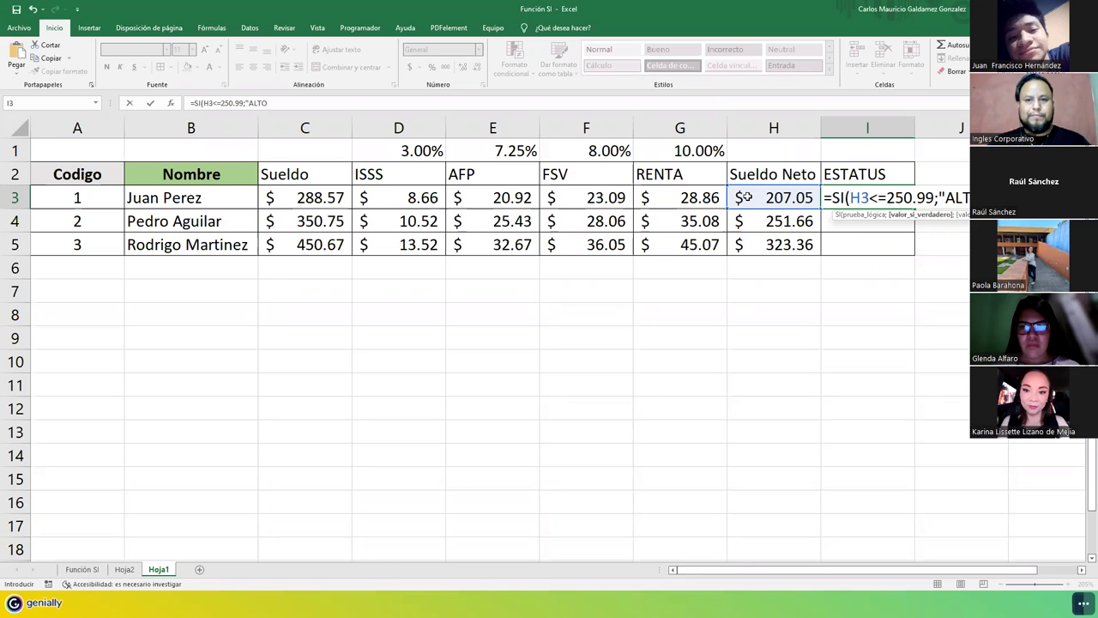
pyautogui.write('O"')
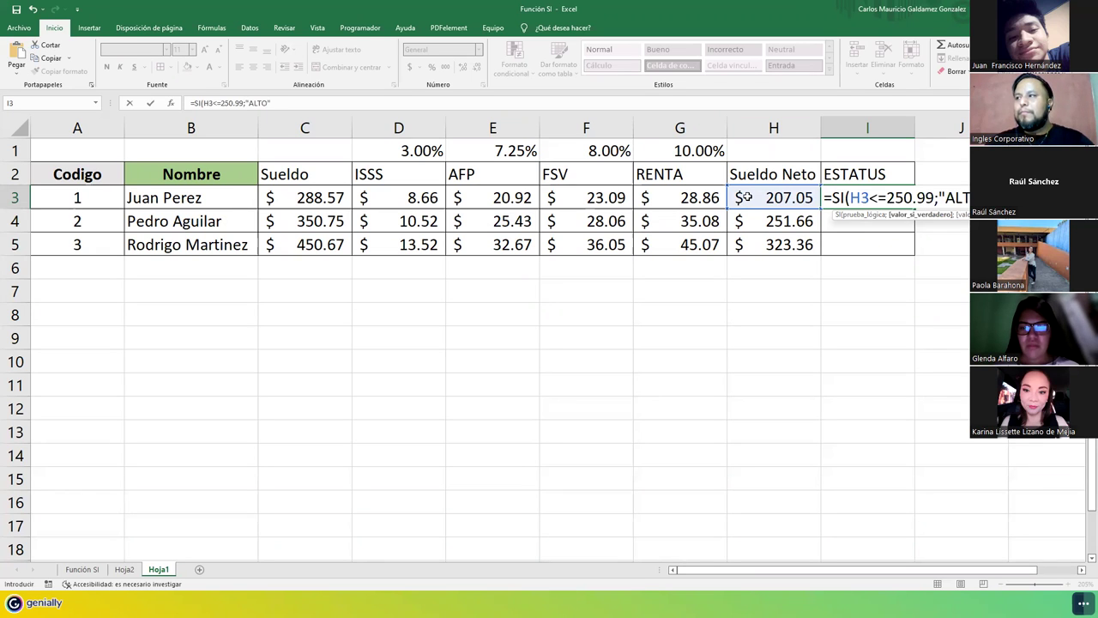
pyautogui.write(';"BAJO')
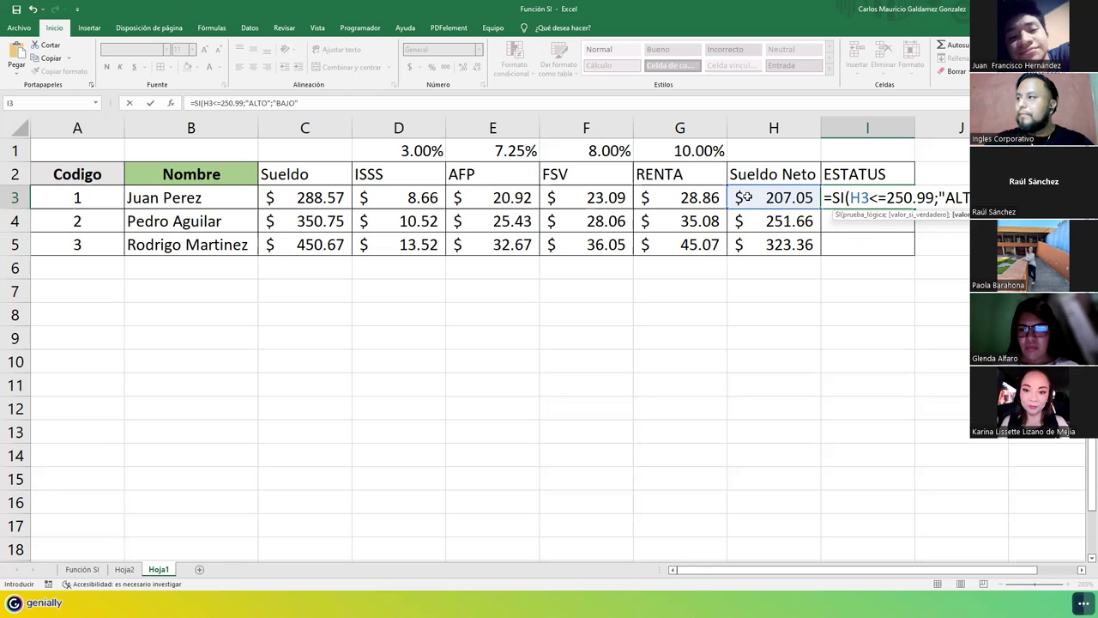
pyautogui.write('")')
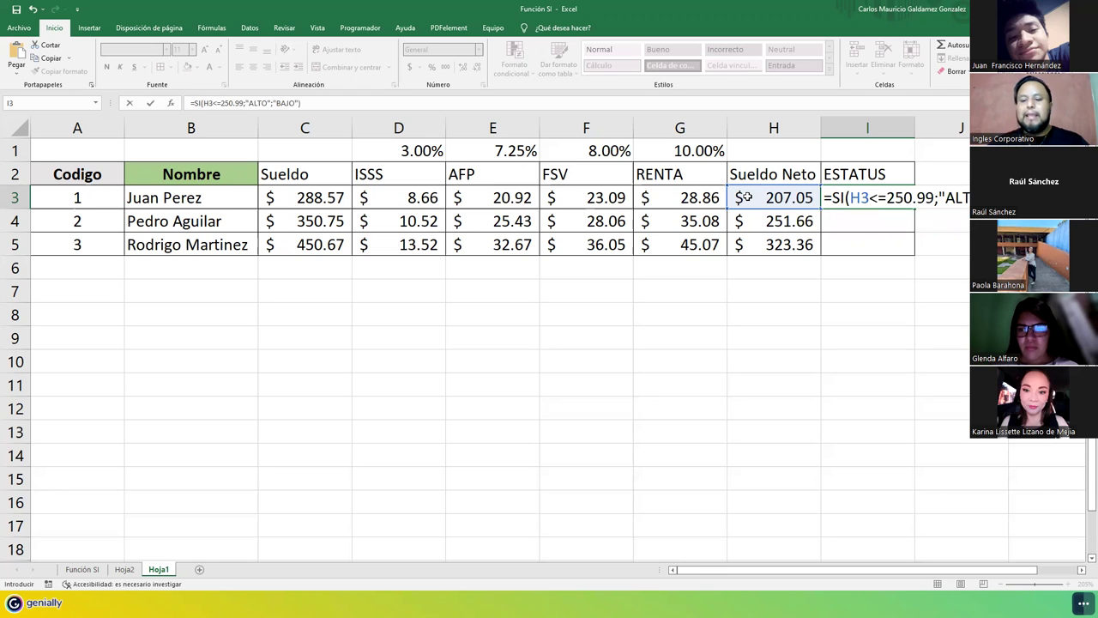
pyautogui.press('Return')
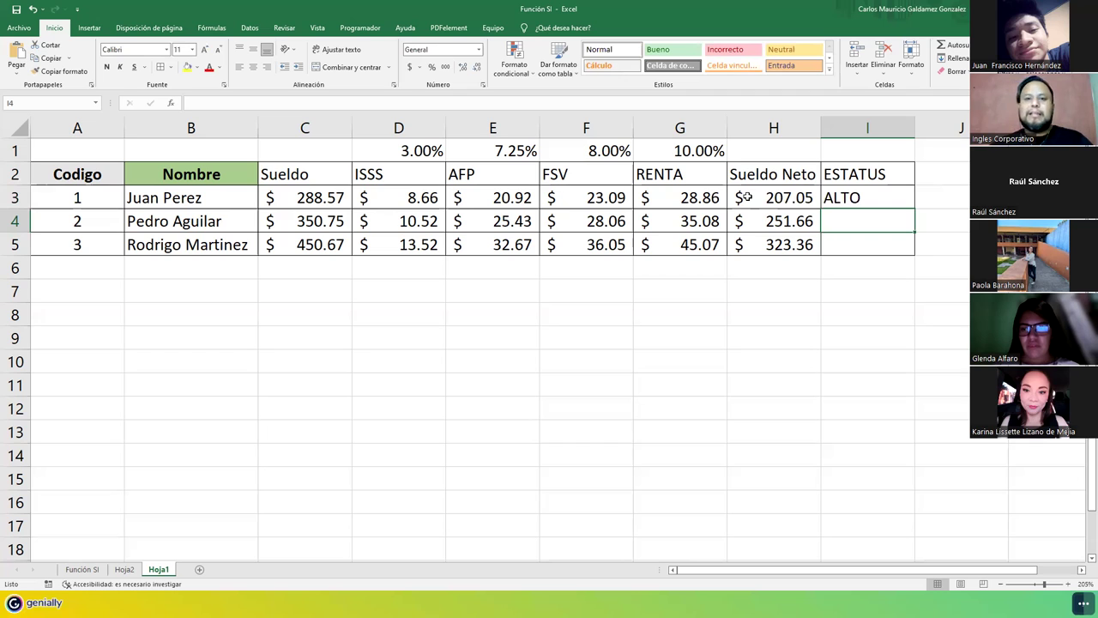
# - Fill the ESTATUS formula from I3 down through I5
pyautogui.click(841, 198)
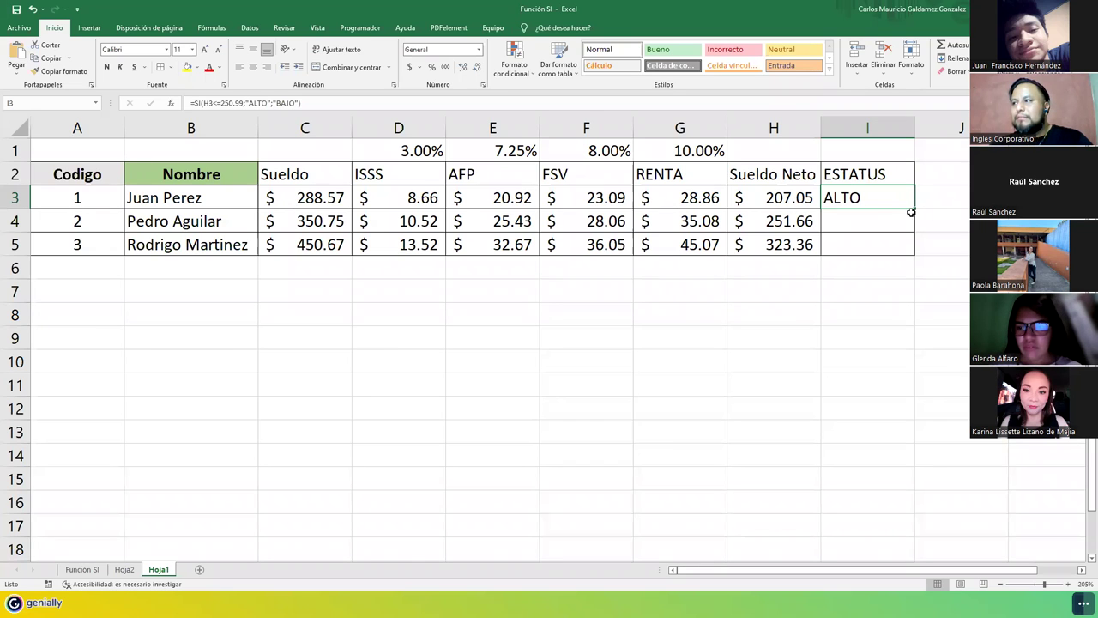
pyautogui.moveTo(915, 209); pyautogui.dragTo(912, 253)
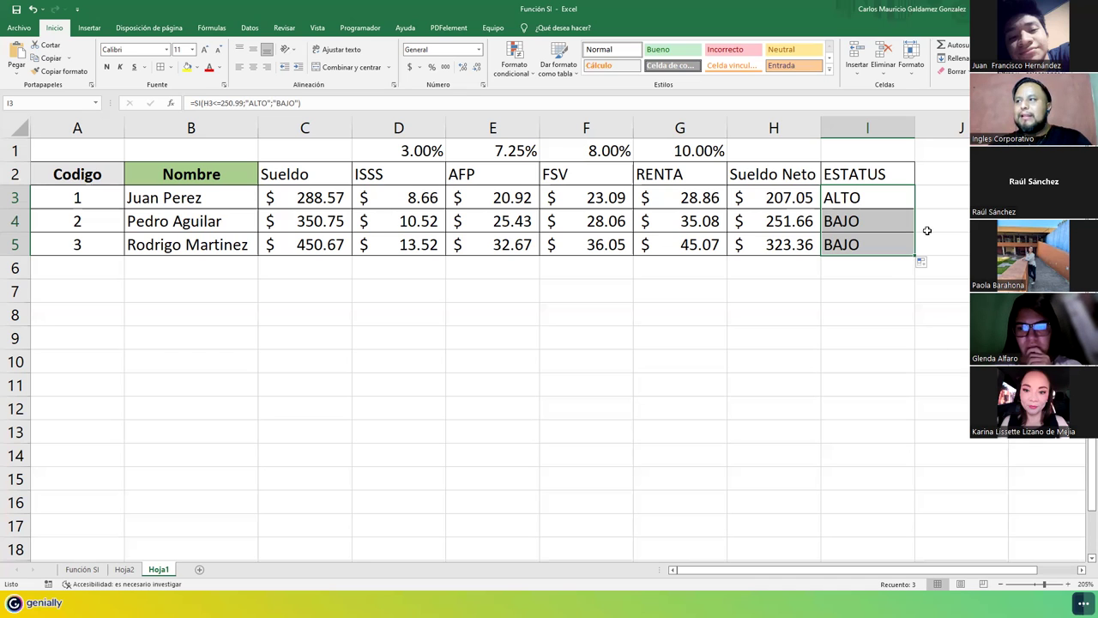
pyautogui.click(831, 202)
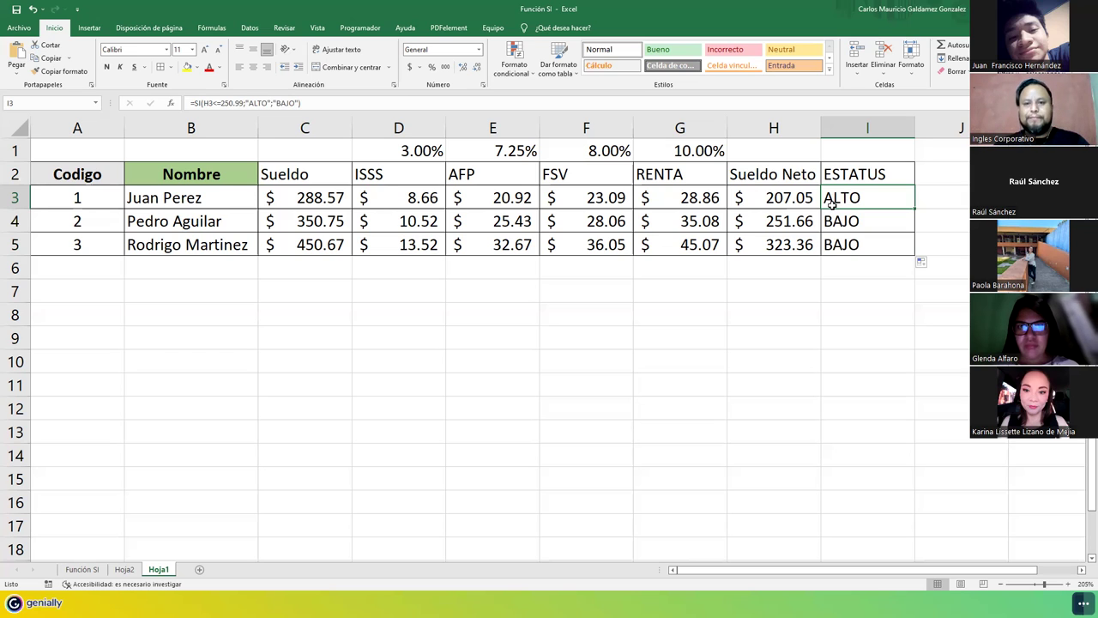
# - Review the finished payroll rows A3:I5, the salaries in C3:C5, the deductions in D3:G5 and the percentages in D1:G1
pyautogui.moveTo(107, 193); pyautogui.dragTo(895, 244)
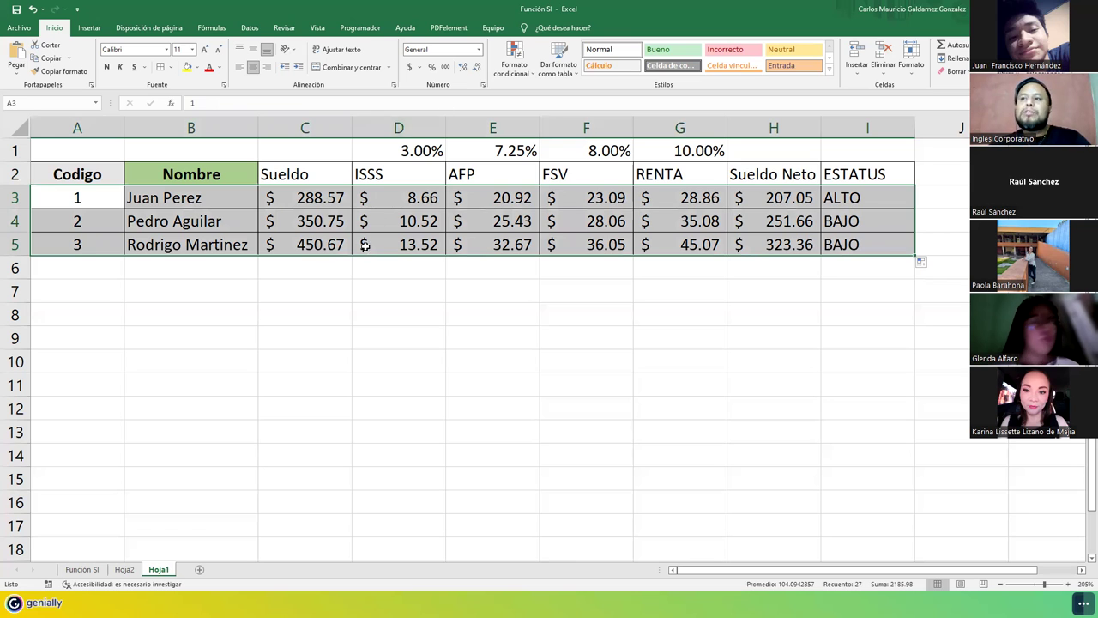
pyautogui.moveTo(304, 203); pyautogui.dragTo(308, 243)
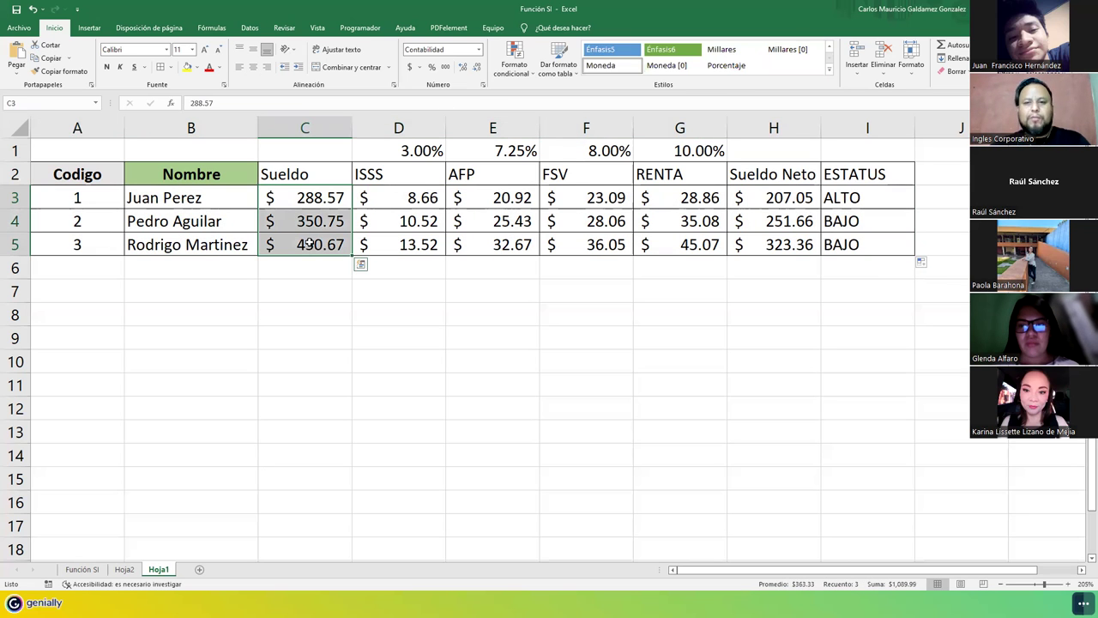
pyautogui.moveTo(310, 199); pyautogui.dragTo(308, 244)
pyautogui.moveTo(397, 196); pyautogui.dragTo(673, 237)
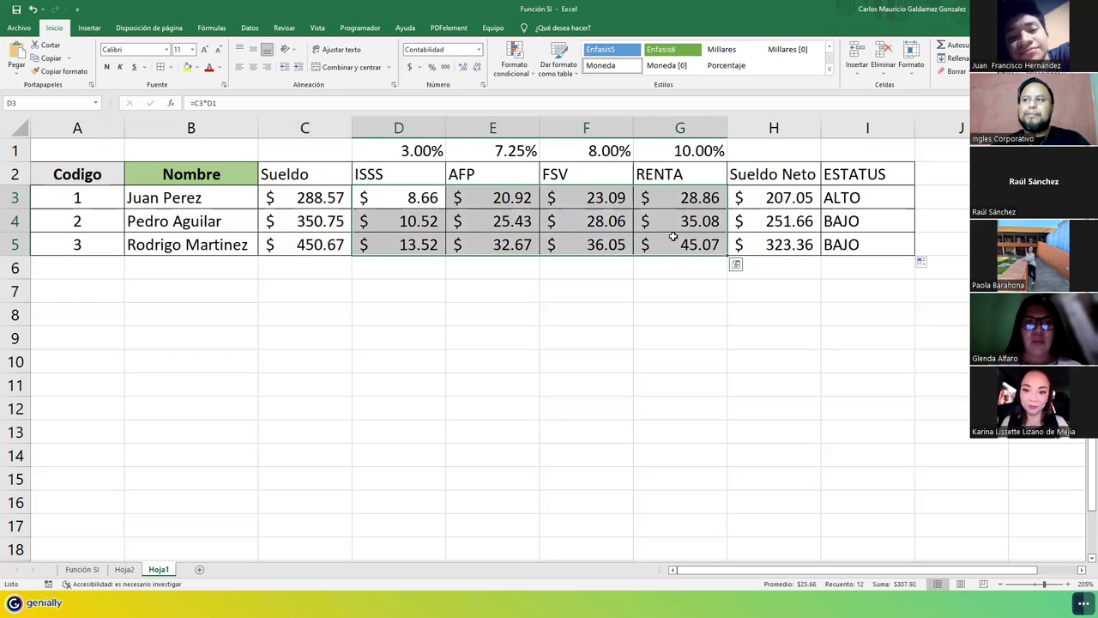
pyautogui.moveTo(436, 153); pyautogui.dragTo(682, 155)
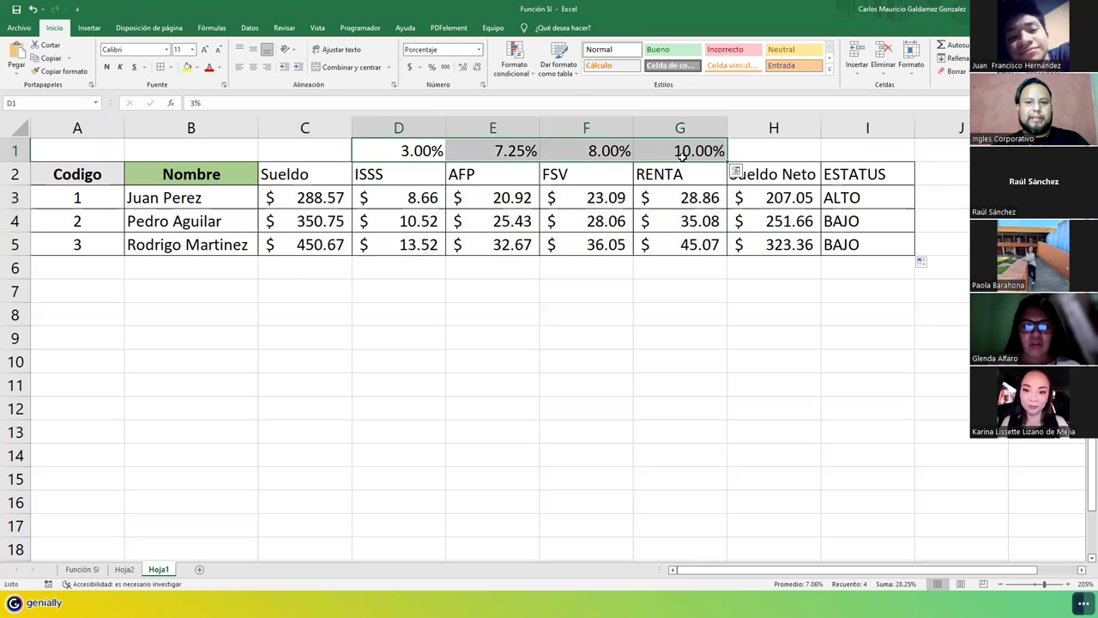
pyautogui.click(554, 266)
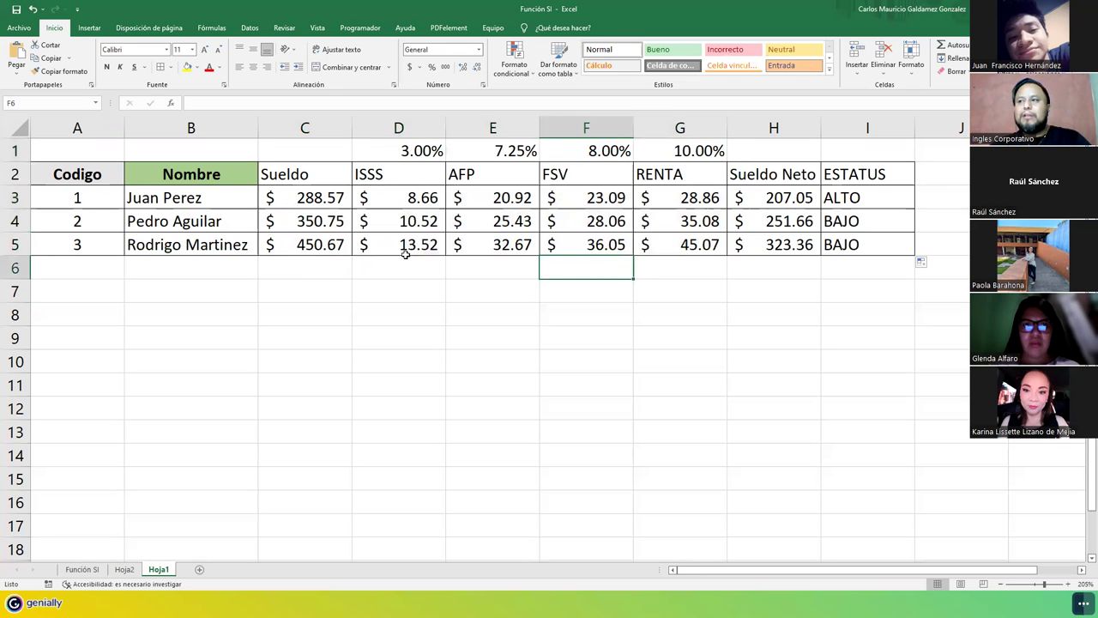
pyautogui.click(186, 202)
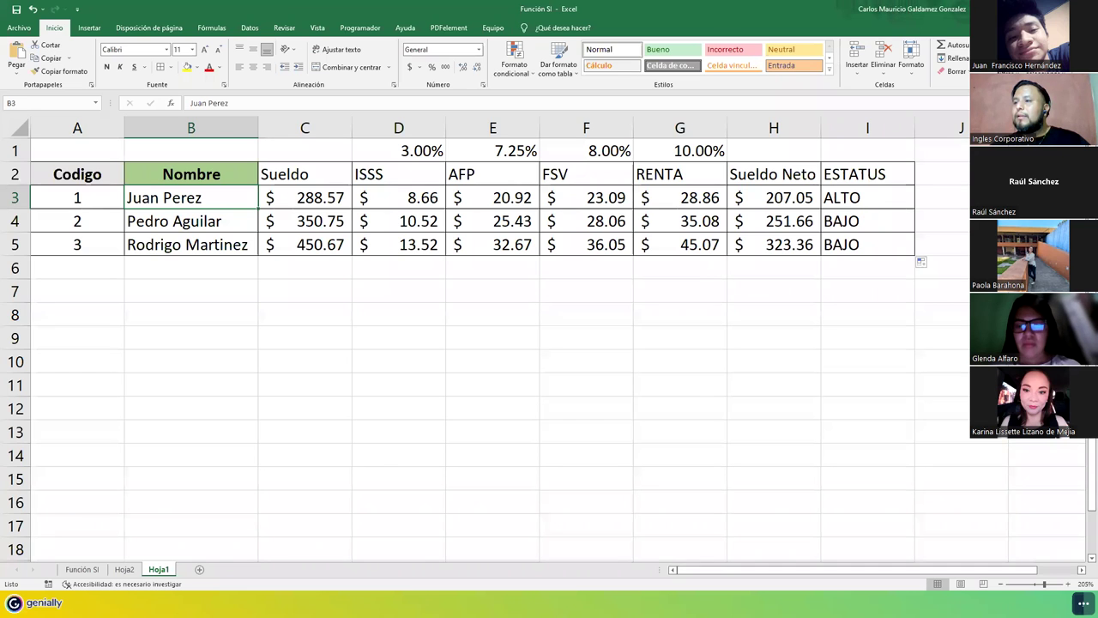
# - Switch to the Genially presentation and advance from the Realizar Ejercicio slide to the "Fin de la practica." slide
pyautogui.hotkey('alt', 'Tab')
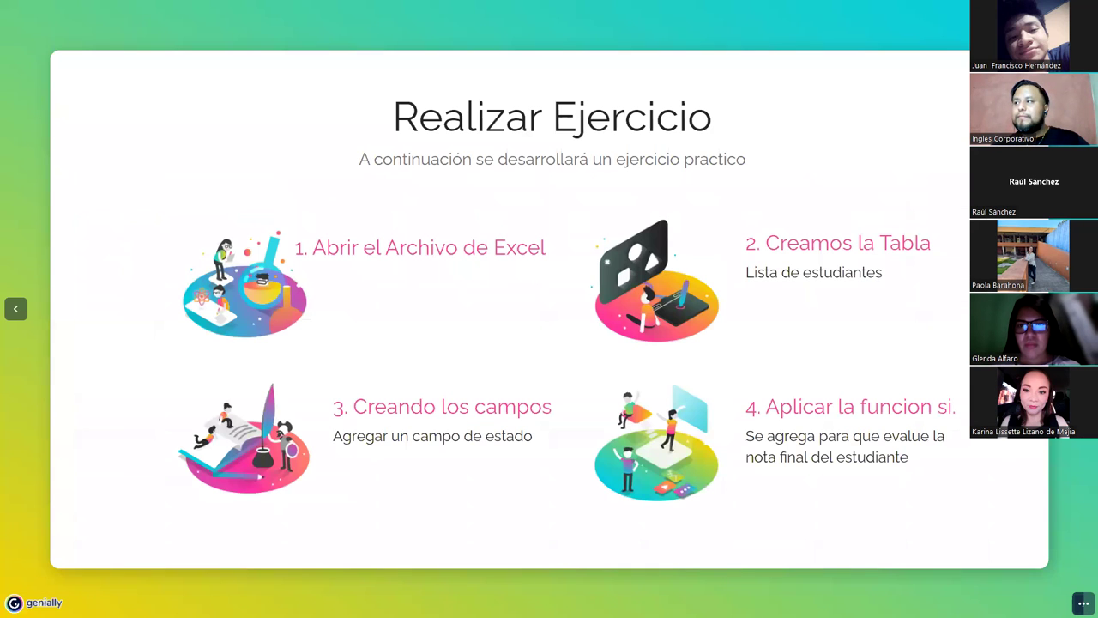
pyautogui.press('Right')
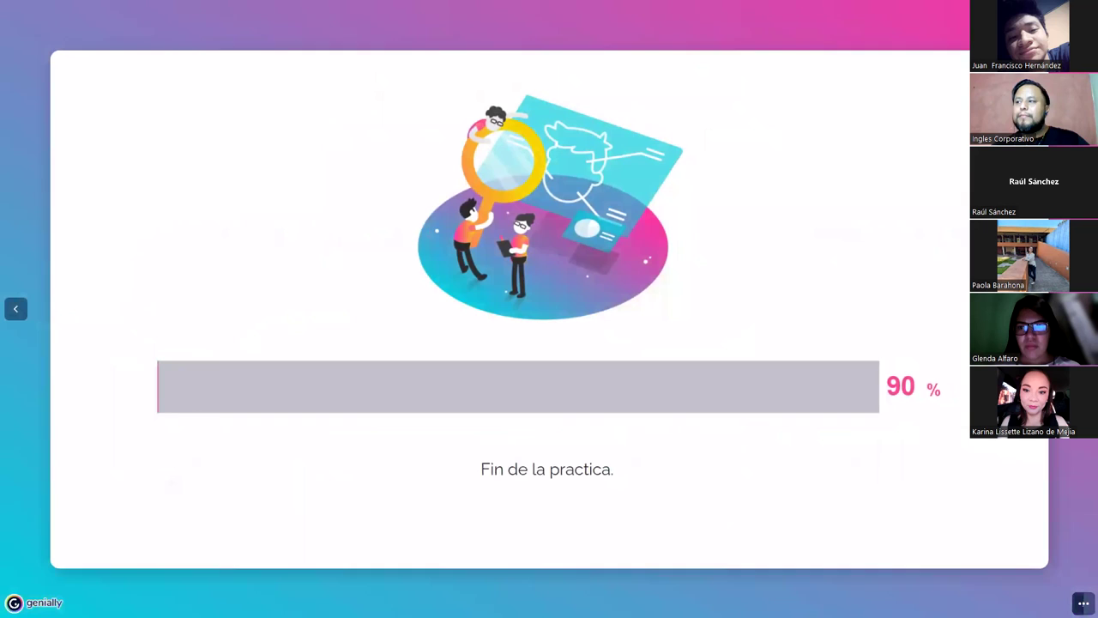